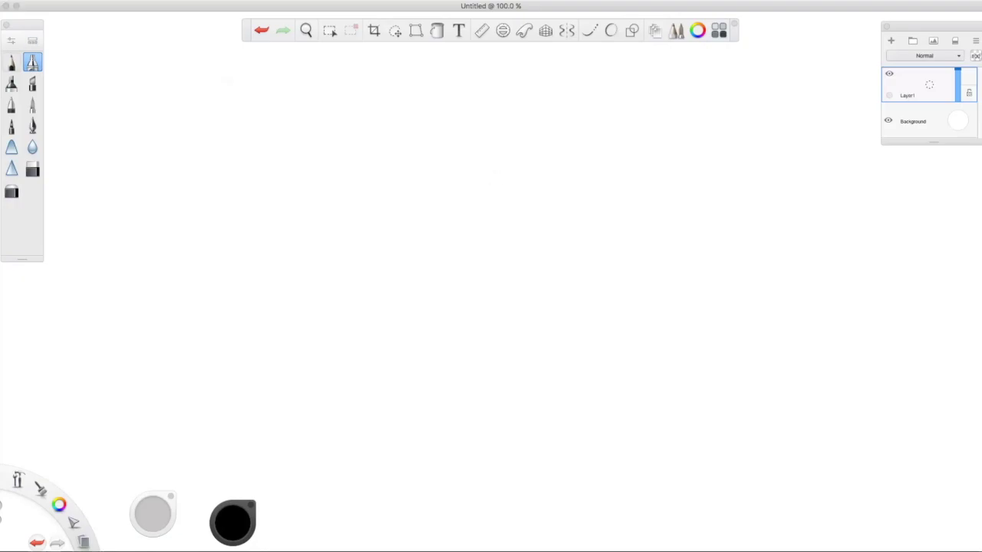
Handwrite the technical-sketching tutorial intro and a smiley in pencil, undoing a misspelled word.
key("b")
mouse_move(276, 119)
left_mouse_down()
mouse_move(344, 142)
mouse_move(660, 115)
mouse_move(435, 177)
mouse_move(584, 172)
mouse_move(667, 192)
mouse_move(751, 162)
mouse_move(779, 165)
left_mouse_up()
key("super+z")
mouse_move(707, 154)
left_mouse_down()
mouse_move(798, 183)
mouse_move(448, 234)
mouse_move(468, 243)
mouse_move(570, 231)
mouse_move(648, 238)
mouse_move(810, 224)
mouse_move(758, 288)
left_mouse_up()
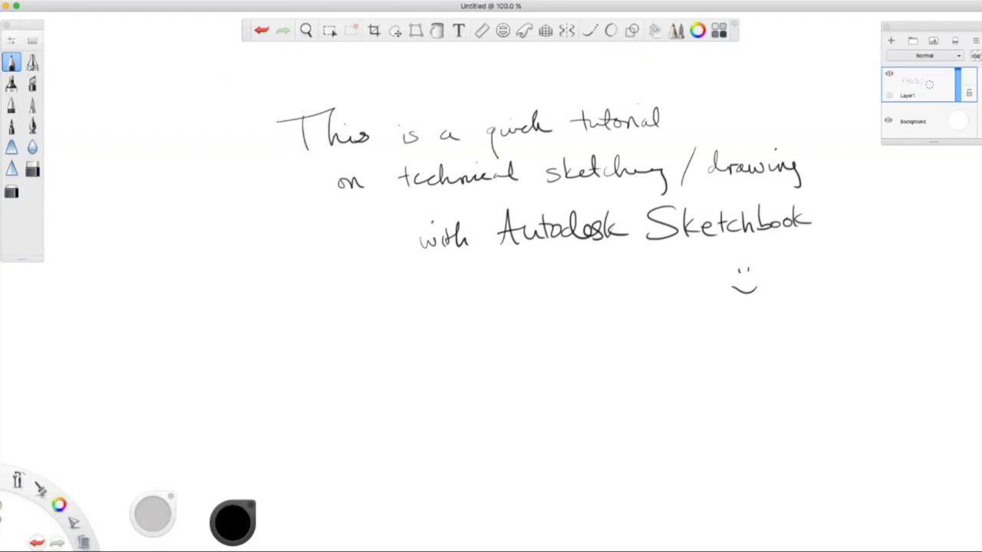
Start a new canvas without saving and set the page to Tabloid Oversize landscape.
left_click(72, 48)
left_click(396, 235)
left_click(84, 131)
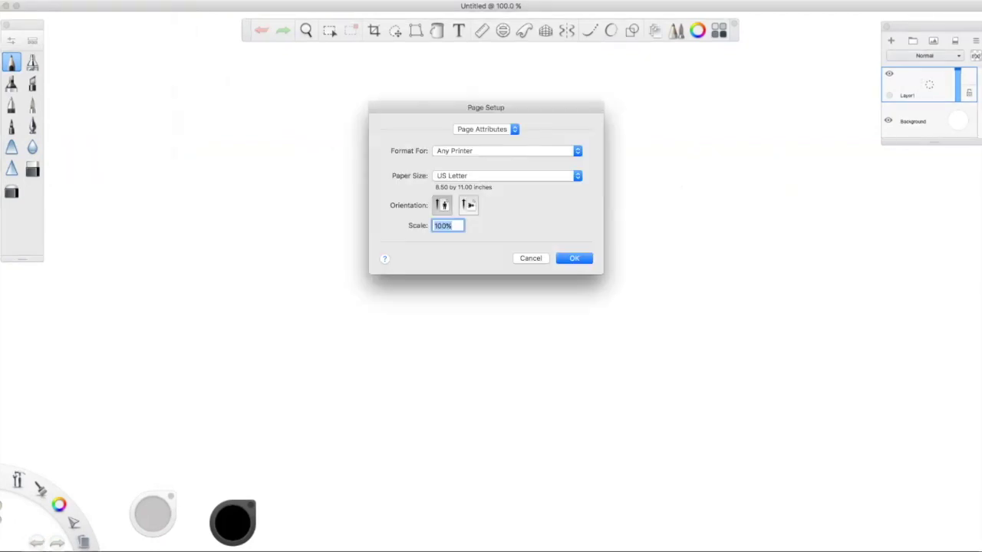
left_click(506, 176)
left_click(460, 156)
left_click(469, 205)
left_click(573, 257)
Zoom out to see the whole page and pick clip top left.jpg to add.
left_click(305, 31)
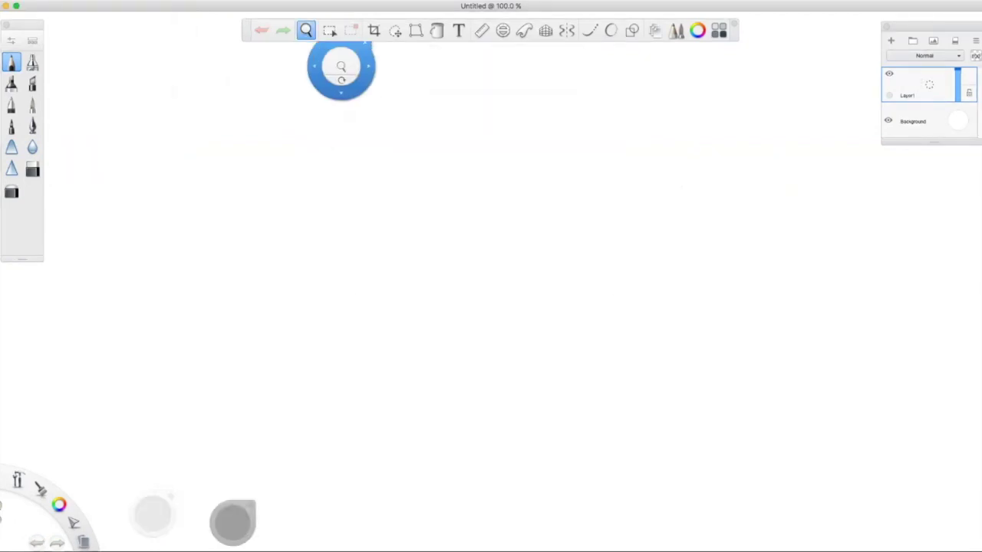
mouse_move(348, 73)
left_mouse_down()
mouse_move(348, 122)
mouse_move(348, 85)
left_mouse_up()
left_click(69, 4)
left_click(84, 106)
left_click(489, 145)
Place the large clip photo at the top-left of the canvas.
left_click(650, 304)
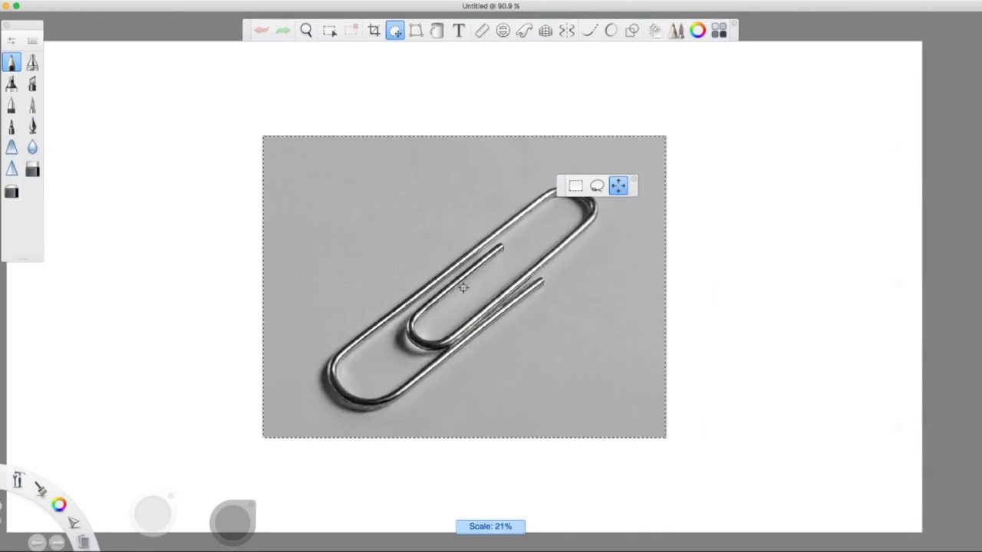
left_click_drag(482, 284, 247, 184)
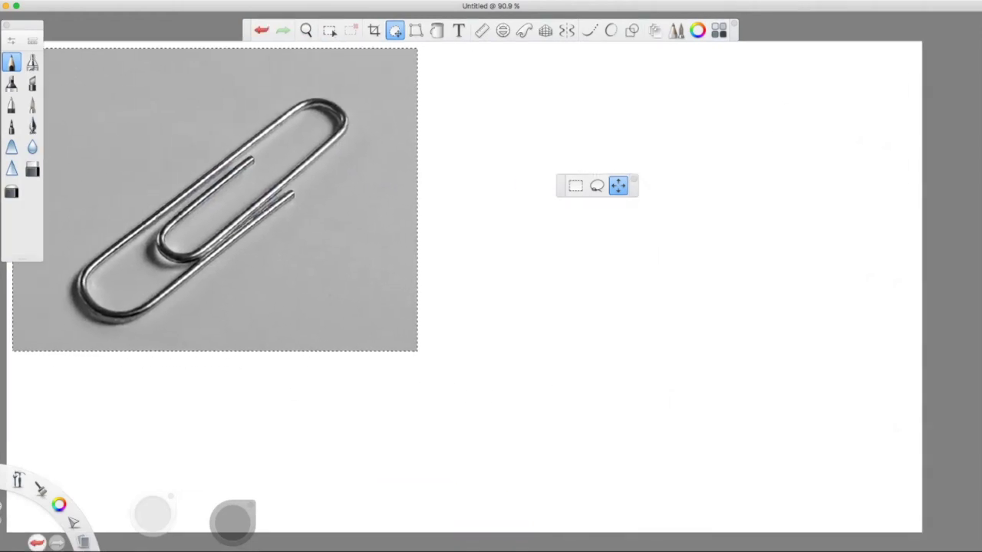
left_click(210, 168)
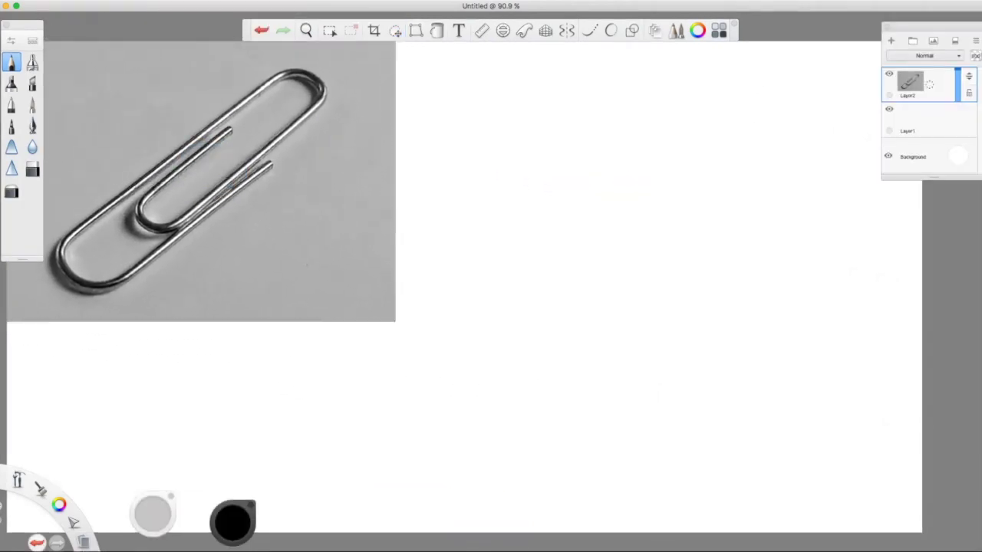
Add clip middle.jpg, scale it to 68% and position it in the centre.
left_click(499, 126)
key("Return")
left_click_drag(585, 222, 544, 248)
left_click_drag(463, 287, 483, 282)
key("Return")
Cut the empty top and right strips off the hand photo.
left_click(330, 30)
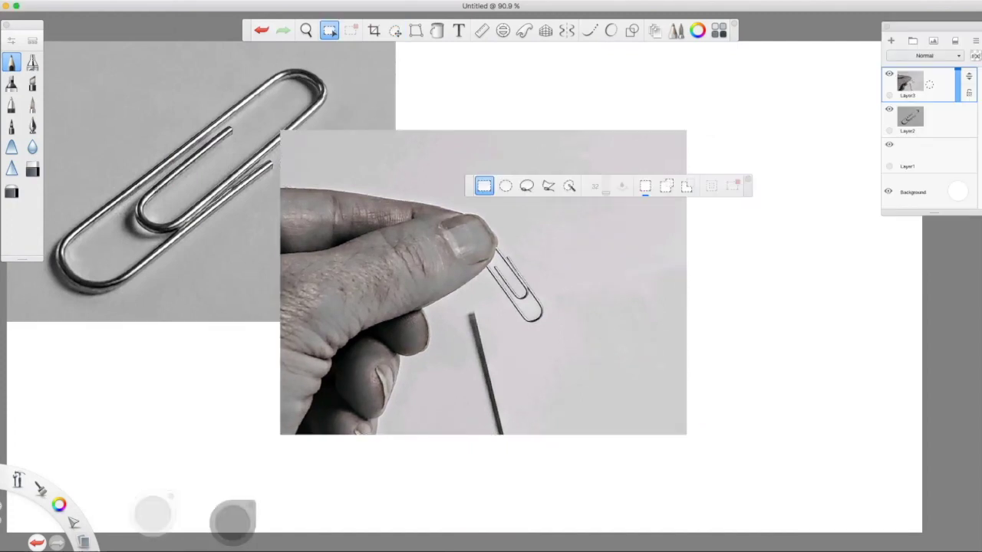
left_click_drag(673, 170, 697, 172)
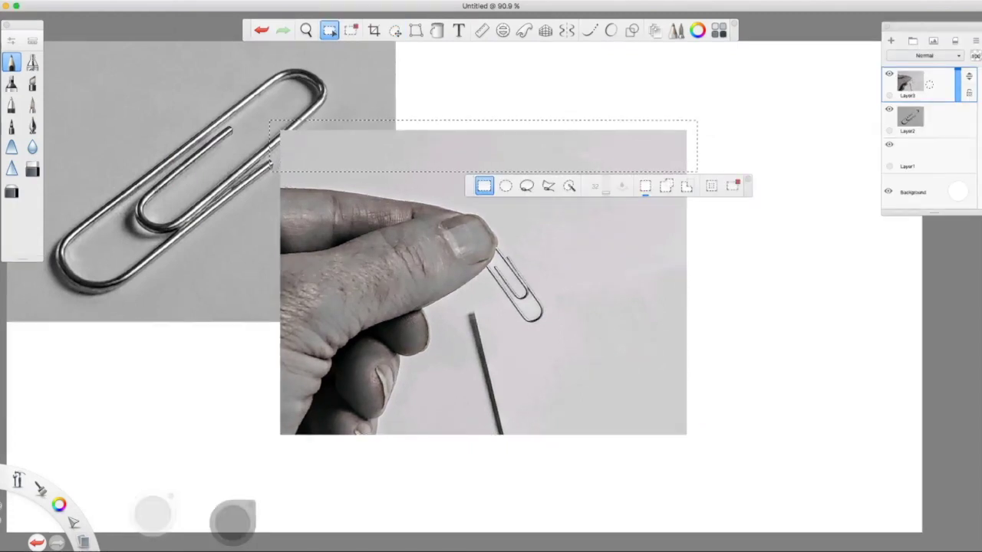
left_click(91, 6)
left_click(94, 29)
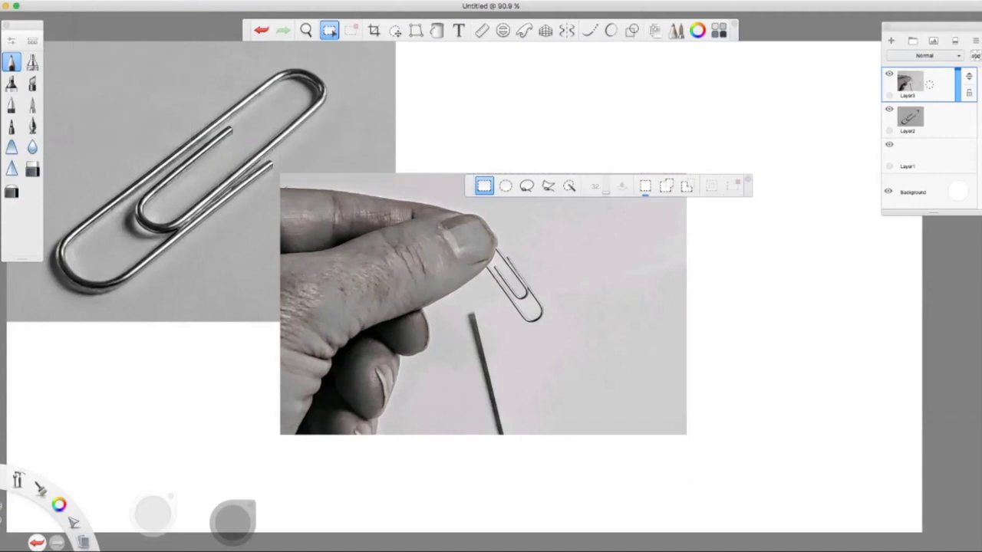
left_click_drag(559, 152, 696, 438)
left_click(91, 7)
left_click(95, 29)
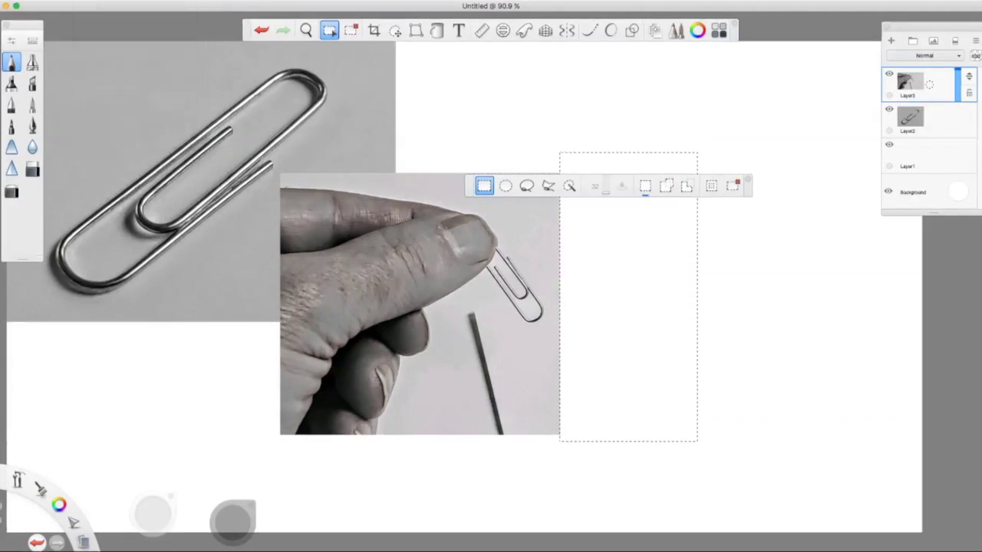
Add clip lower right.jpg and size it into the lower-right corner.
left_click(63, 6)
left_click(84, 105)
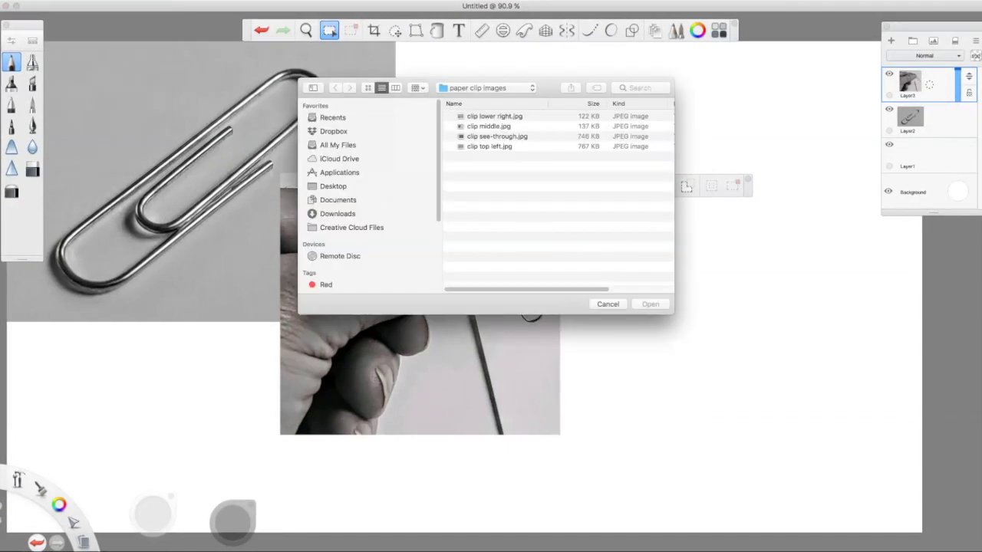
double_click(495, 116)
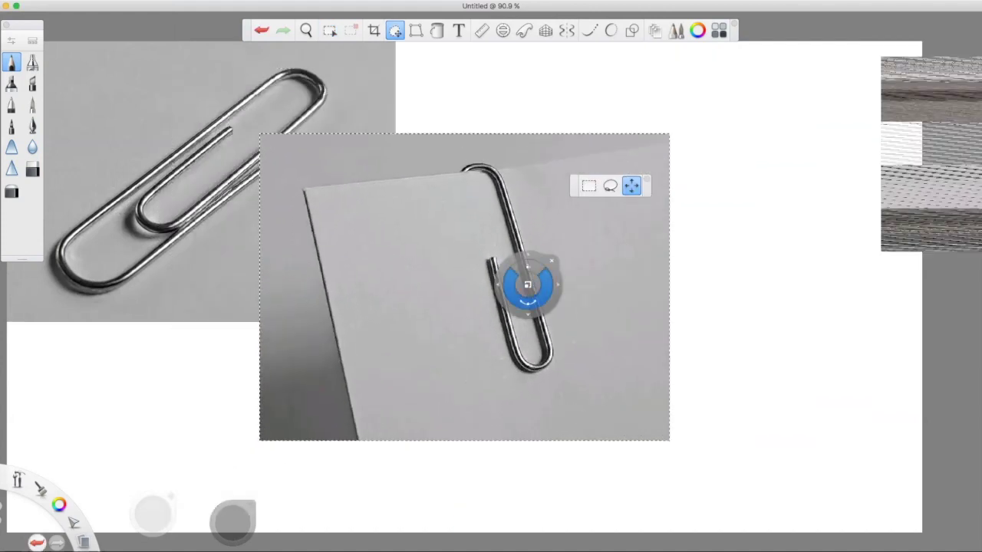
left_click_drag(527, 285, 735, 372)
left_click_drag(804, 384, 801, 396)
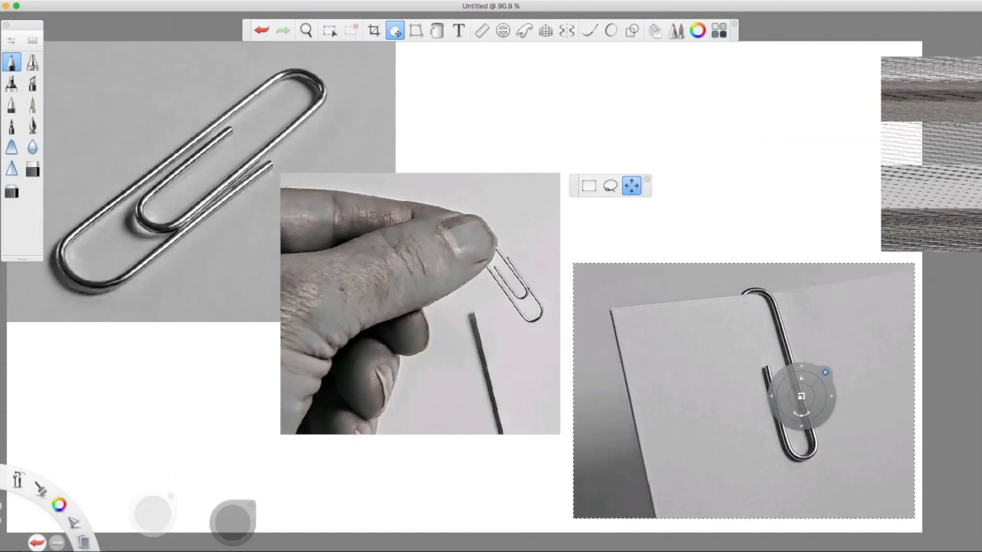
key("Return")
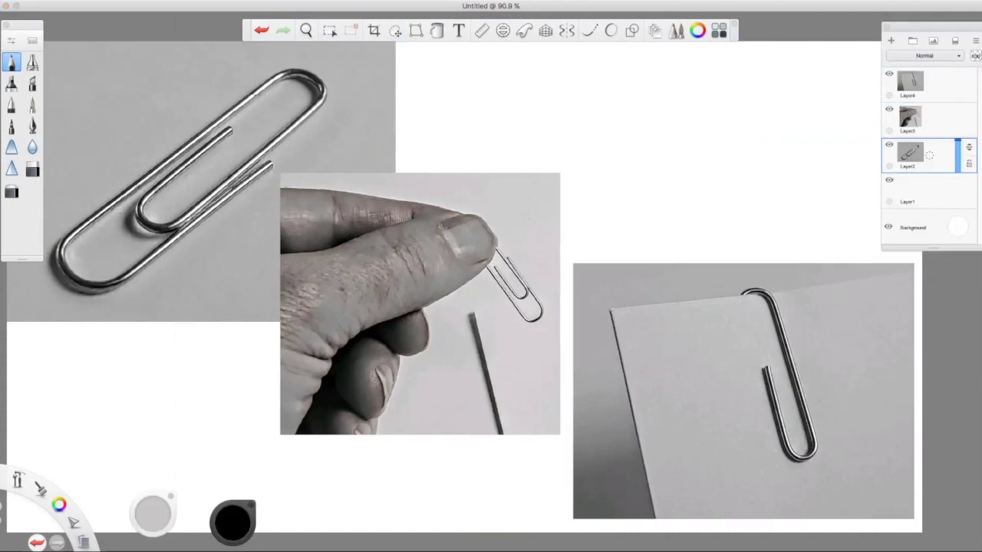
Merge the photo layers, fade them to 36% opacity, and add a new inking layer.
left_click(975, 40)
left_click(928, 70)
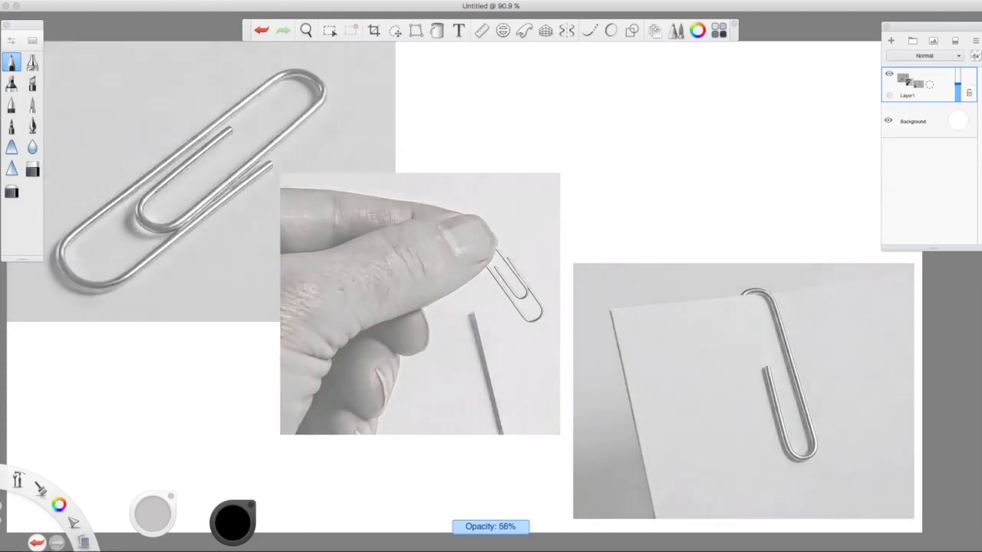
left_click_drag(957, 73, 957, 91)
key("super+shift+n")
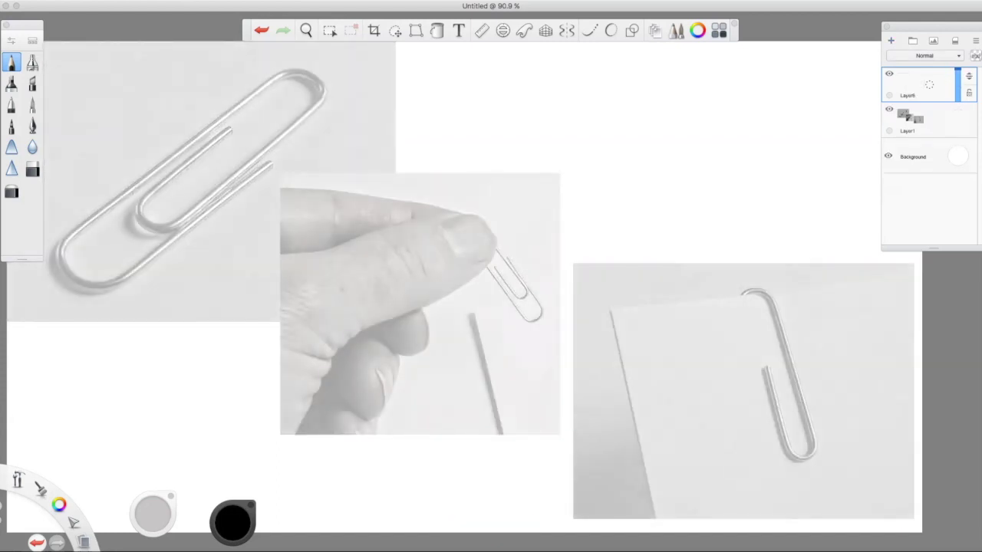
Try tracing the inner loop freehand, then undo it and the photo-layer change.
mouse_move(145, 219)
left_mouse_down()
mouse_move(181, 157)
mouse_move(230, 177)
mouse_move(232, 130)
left_mouse_up()
left_click(913, 119)
mouse_move(957, 108)
left_mouse_down()
mouse_move(957, 135)
mouse_move(957, 103)
left_mouse_up()
left_click(261, 31)
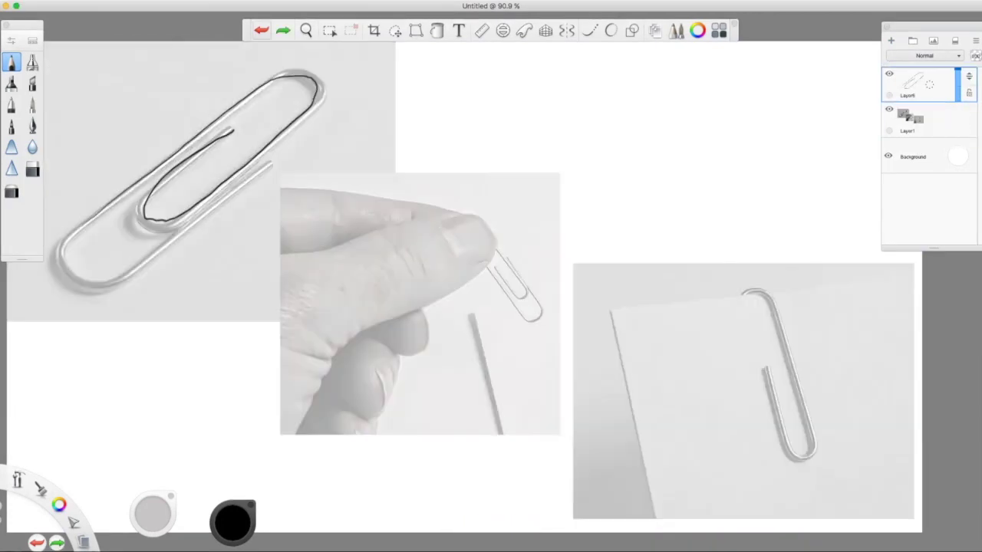
left_click(260, 30)
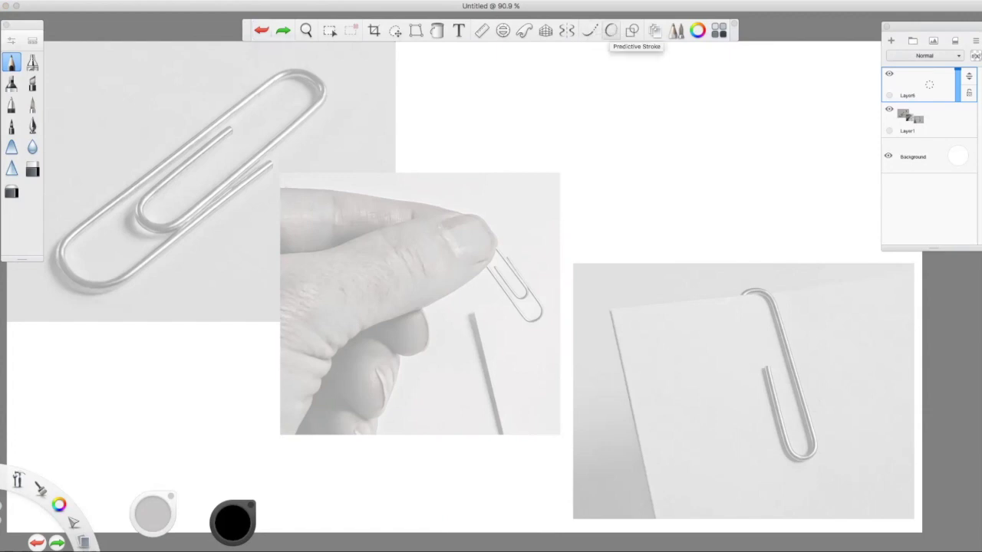
With Predictive Stroke on, trace the large clip's outer edge.
left_click(610, 30)
mouse_move(230, 129)
left_mouse_down()
mouse_move(311, 81)
mouse_move(169, 222)
mouse_move(230, 130)
left_mouse_up()
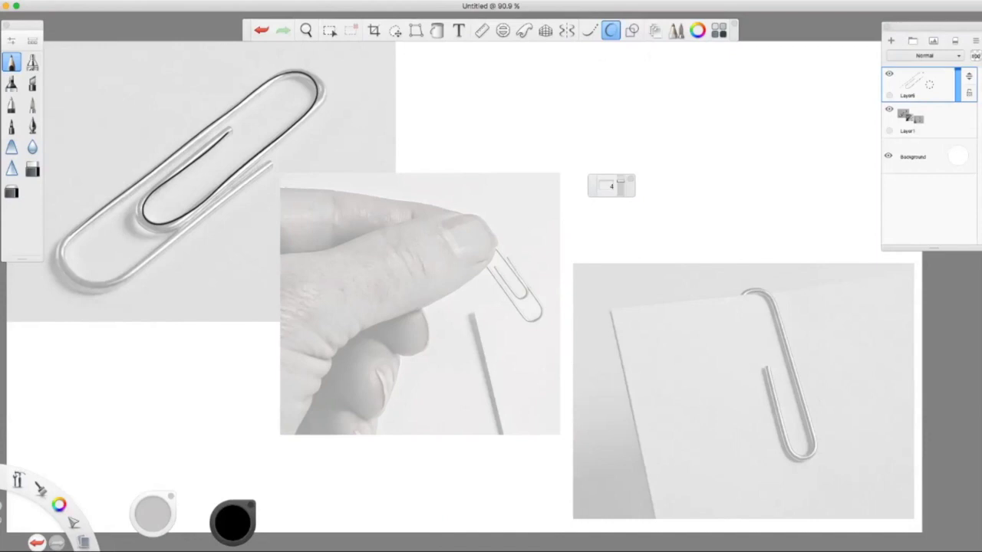
left_click(262, 30)
mouse_move(264, 167)
left_mouse_down()
mouse_move(180, 234)
mouse_move(62, 265)
mouse_move(268, 85)
mouse_move(244, 164)
mouse_move(219, 140)
mouse_move(230, 129)
left_mouse_up()
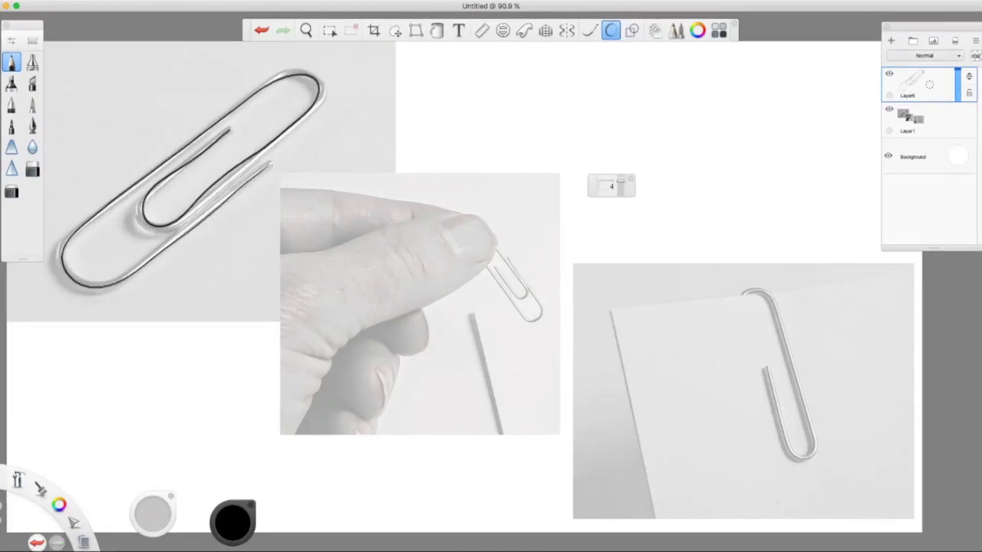
Remove the freehand outline, zoom in on the clip, and align the Ruler with the upper wire.
left_click(261, 30)
left_click(481, 30)
left_click_drag(583, 217, 315, 133)
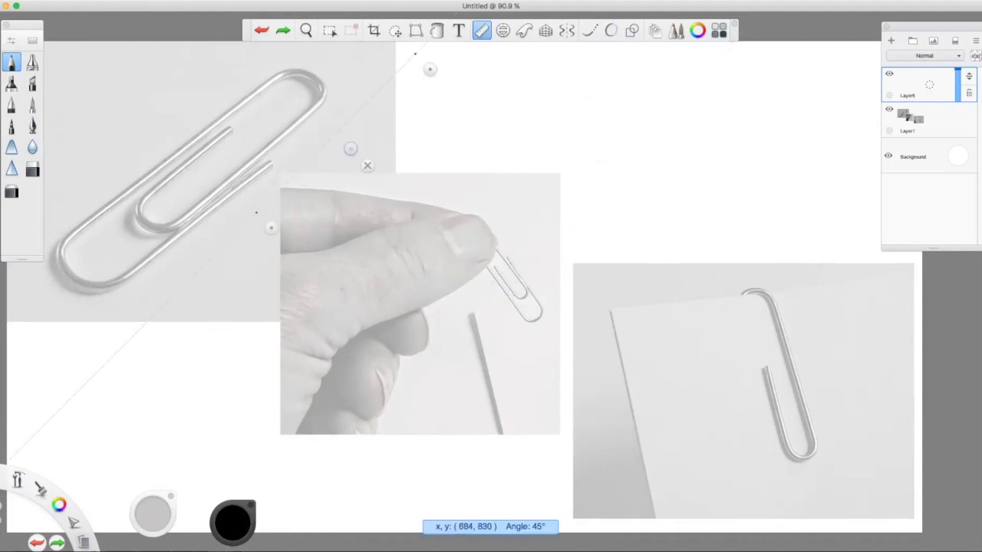
left_click(305, 30)
left_click_drag(324, 61, 373, 70)
left_click(481, 30)
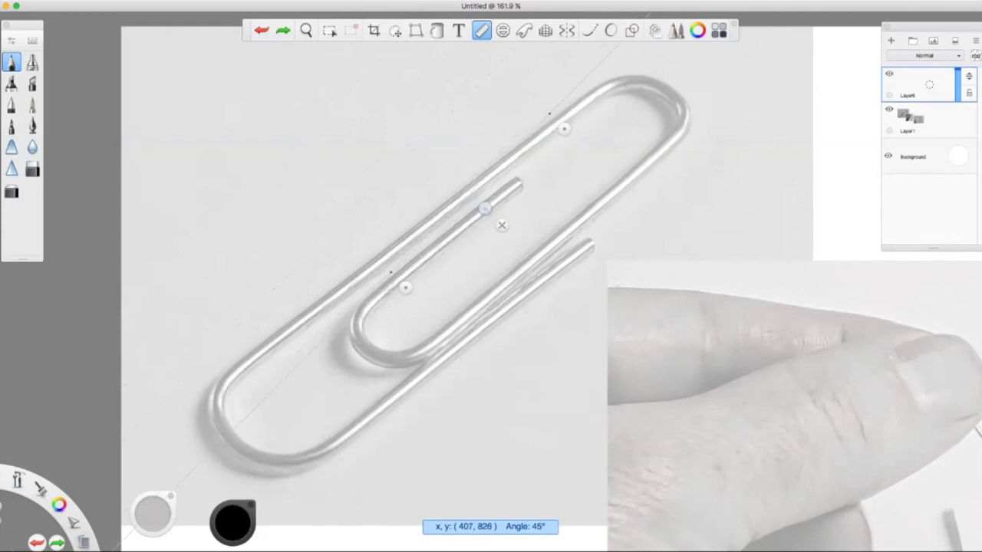
mouse_move(503, 226)
left_mouse_down()
mouse_move(491, 202)
mouse_move(500, 215)
left_mouse_up()
Draw straight ruler lines along the upper, inner, lower, right outer and bottom wires.
left_click_drag(243, 354, 597, 88)
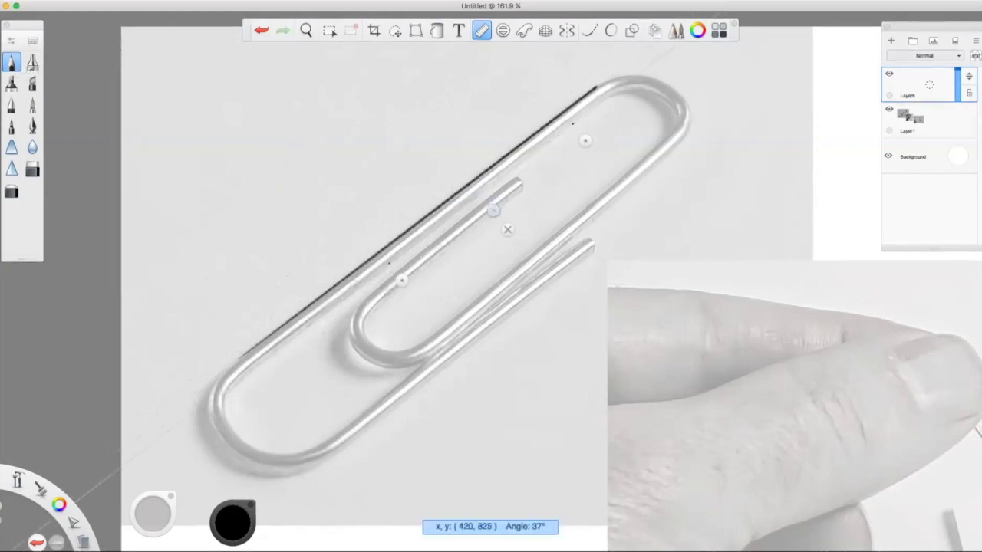
left_click_drag(253, 368, 605, 102)
left_click_drag(496, 222, 542, 276)
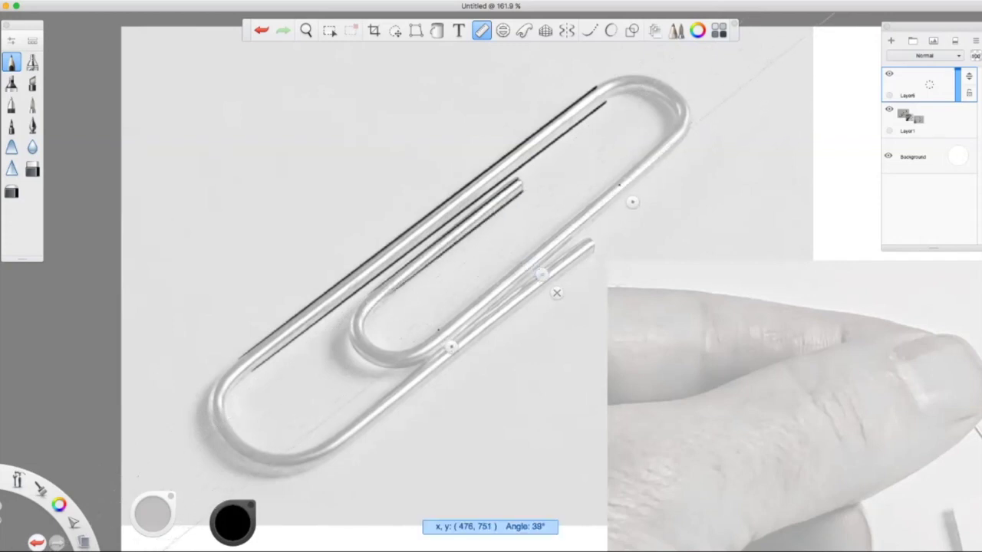
left_click_drag(436, 341, 672, 137)
left_click_drag(546, 282, 549, 288)
left_click_drag(439, 351, 676, 156)
left_click_drag(547, 288, 546, 297)
mouse_move(344, 440)
left_mouse_down()
mouse_move(587, 239)
mouse_move(342, 440)
left_mouse_up()
left_click_drag(549, 300, 570, 327)
left_click_drag(593, 245, 348, 453)
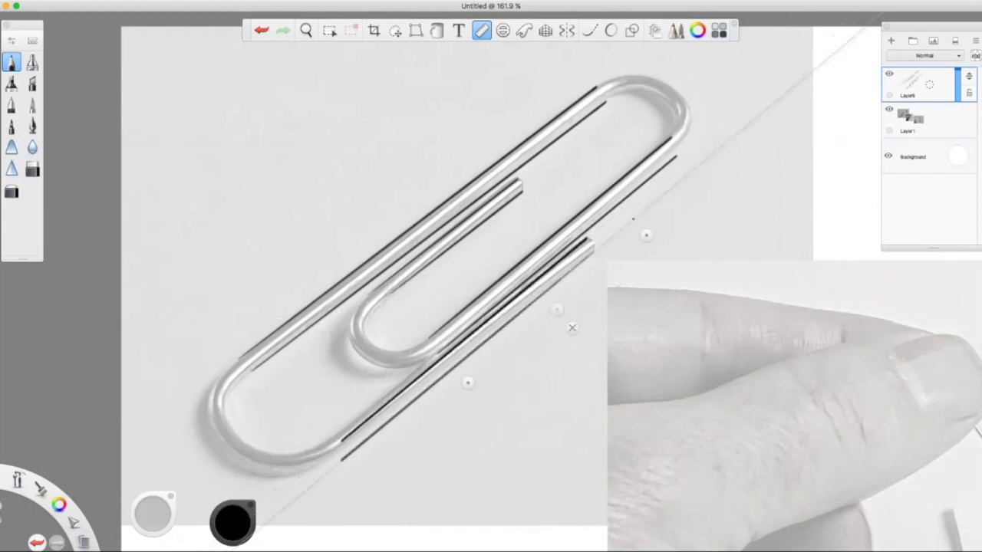
Turn off the Ruler and fade the reference photo layer to 14% opacity.
left_click(481, 30)
left_click(917, 119)
left_click_drag(957, 107, 957, 131)
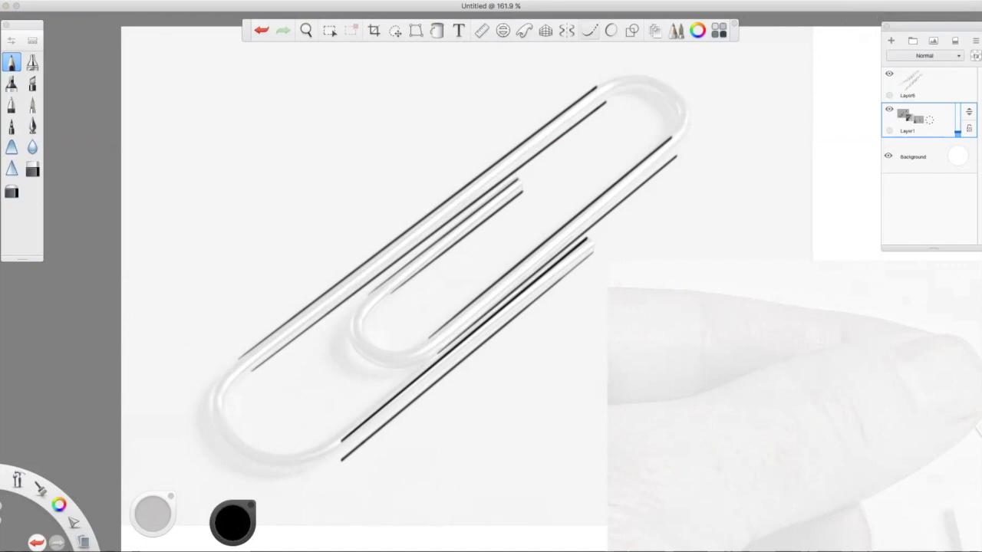
On the inking layer, draw ellipse curves for the upper bend and small inner loop.
left_click(610, 30)
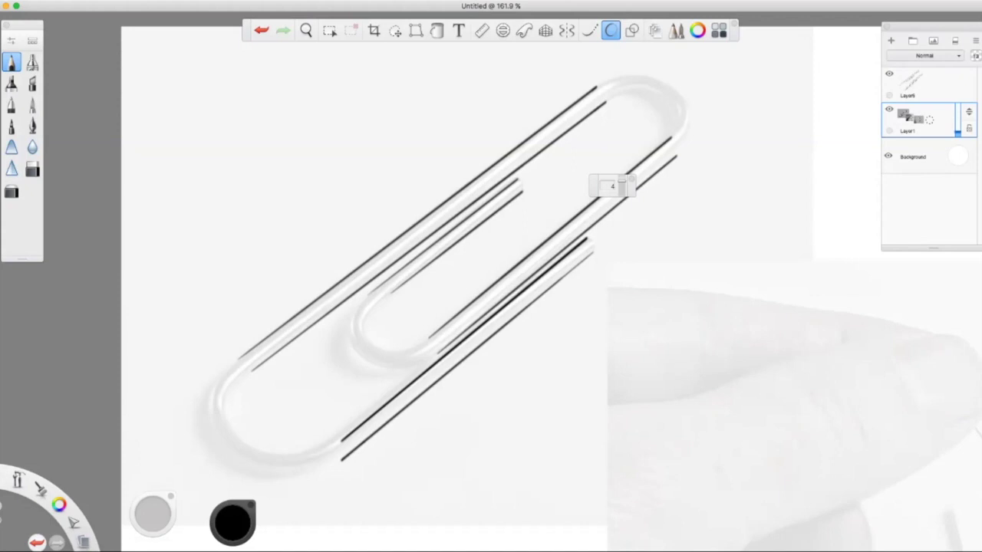
left_click(916, 83)
mouse_move(614, 95)
left_mouse_down()
mouse_move(662, 101)
mouse_move(670, 139)
left_mouse_up()
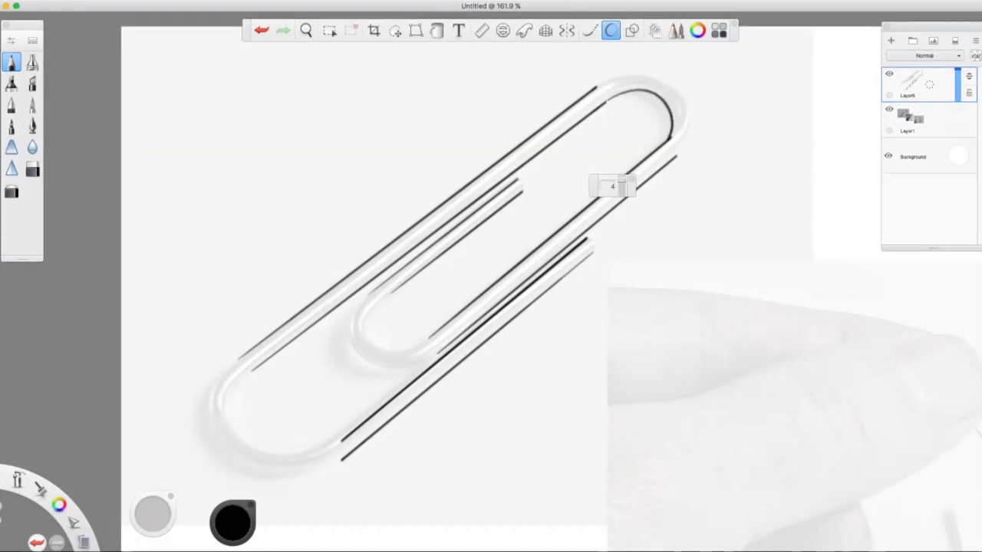
mouse_move(606, 80)
left_mouse_down()
mouse_move(655, 76)
mouse_move(681, 92)
mouse_move(691, 127)
mouse_move(675, 160)
left_mouse_up()
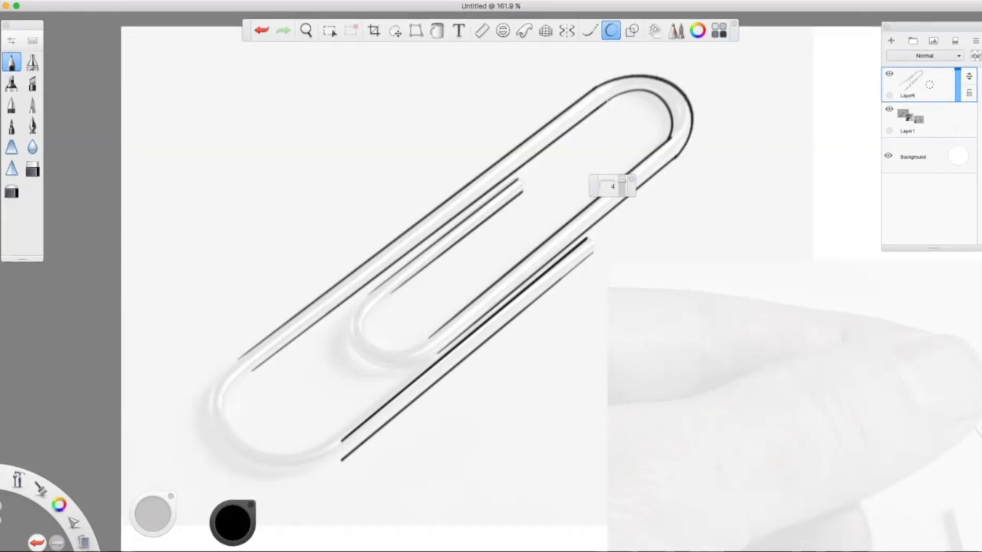
mouse_move(393, 351)
left_mouse_down()
mouse_move(369, 344)
mouse_move(362, 321)
mouse_move(397, 291)
left_mouse_up()
Redraw the inner loop bend, undoing failed curve attempts, and ink a short mark there.
key("ctrl+z")
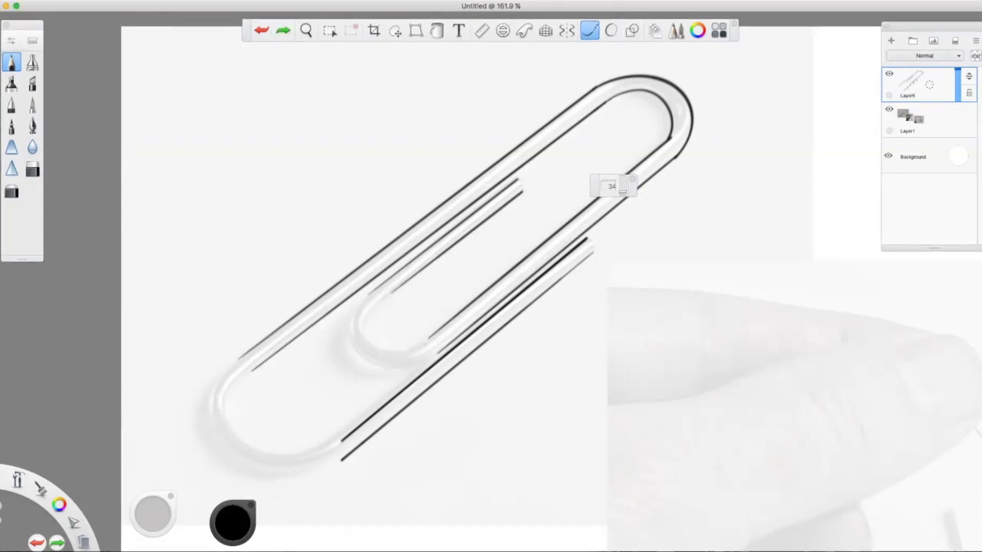
left_click_drag(425, 341, 403, 350)
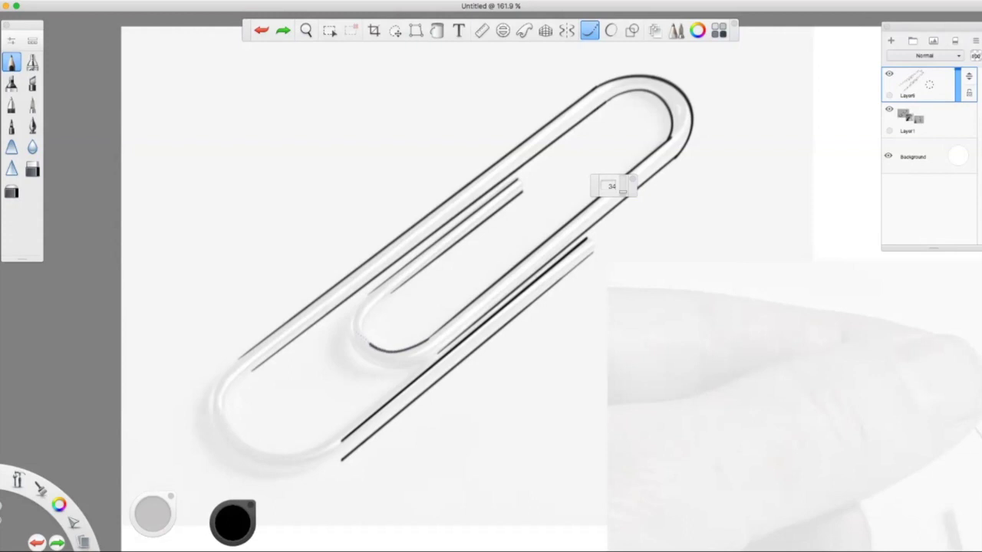
key("ctrl+z")
left_click_drag(388, 291, 437, 261)
key("ctrl+z")
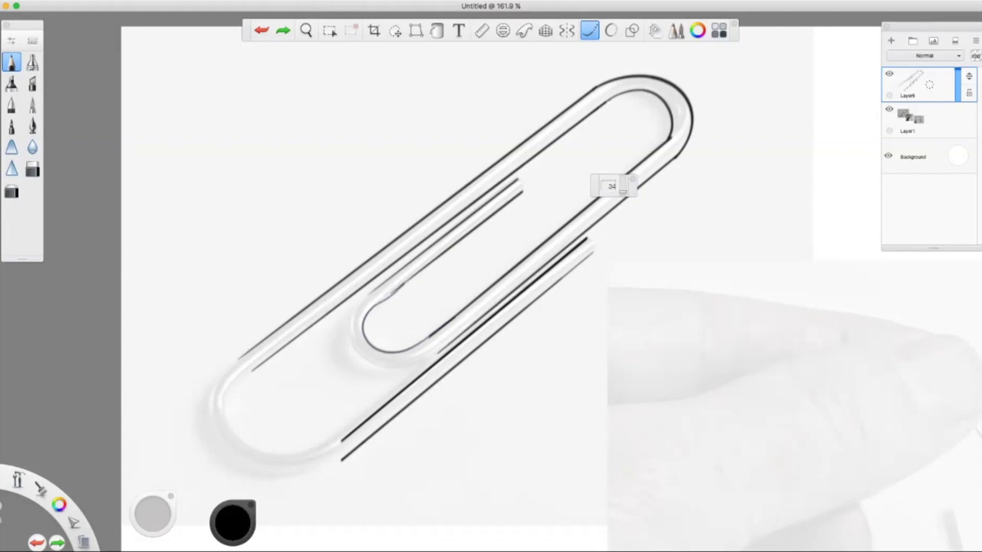
left_click_drag(375, 305, 393, 293)
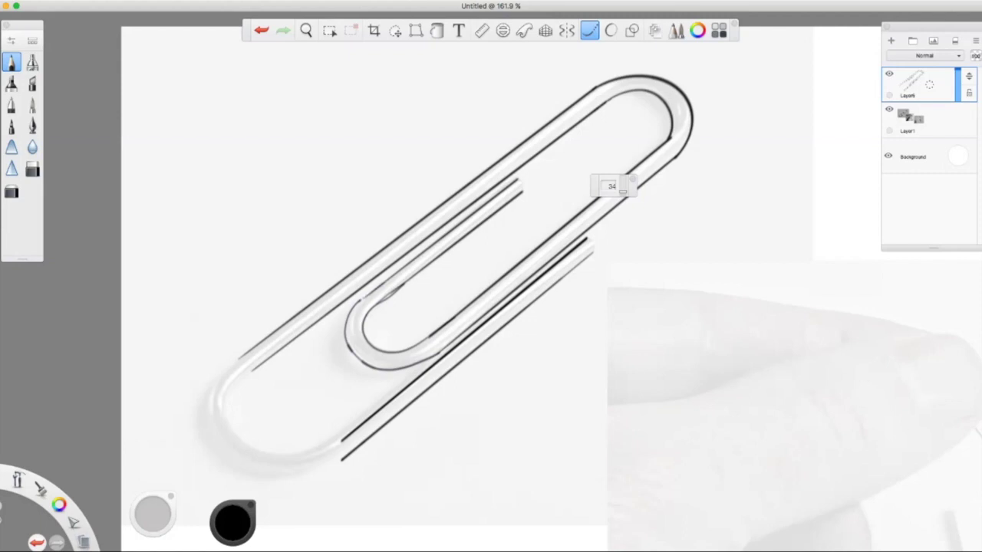
Ink the clip's lower-left outer bend and upper-left outer edge.
mouse_move(342, 440)
left_mouse_down()
mouse_move(306, 461)
mouse_move(255, 463)
mouse_move(225, 418)
left_mouse_up()
left_click_drag(258, 368, 290, 344)
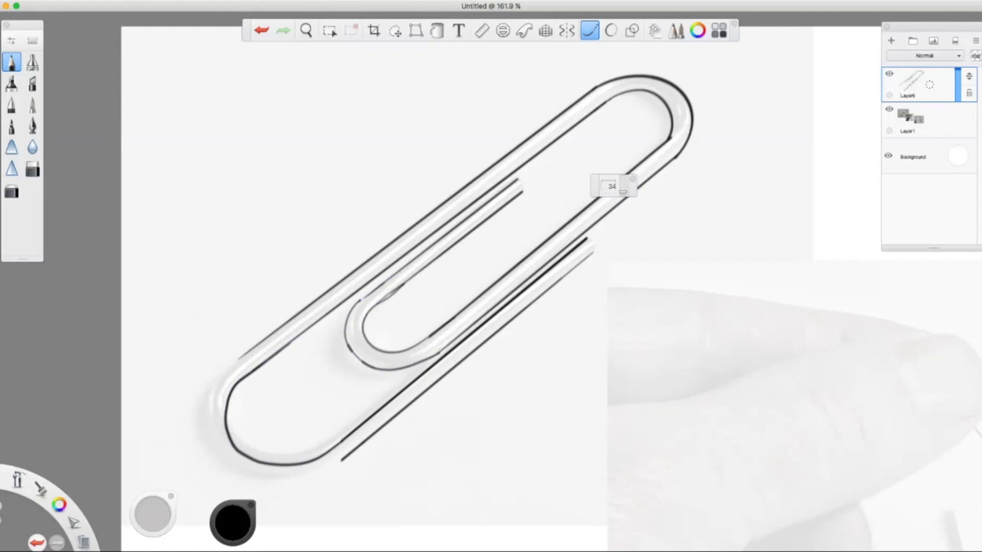
mouse_move(319, 475)
left_mouse_down()
mouse_move(251, 477)
mouse_move(226, 461)
mouse_move(210, 414)
left_mouse_up()
left_click_drag(244, 358, 373, 257)
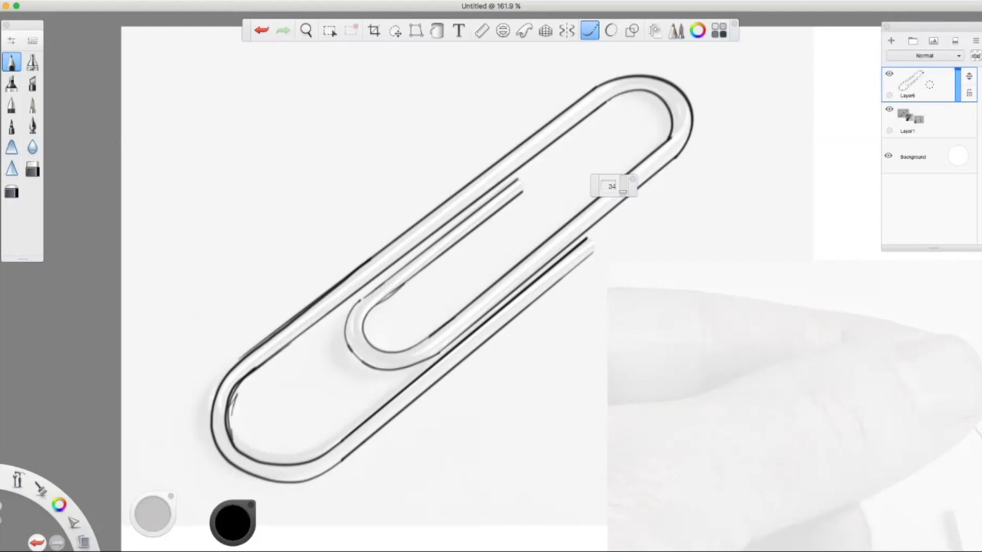
key("Escape")
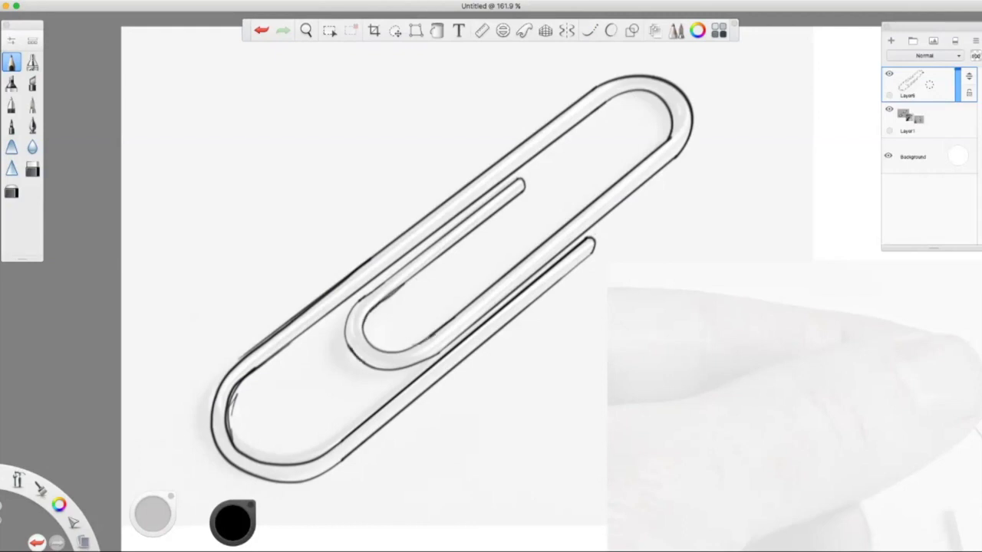
Ink short strokes along the inner loop's edge, discarding a stray lower-edge line.
left_click_drag(405, 269, 443, 232)
key("super+z")
mouse_move(360, 299)
left_mouse_down()
mouse_move(345, 324)
mouse_move(405, 265)
left_mouse_up()
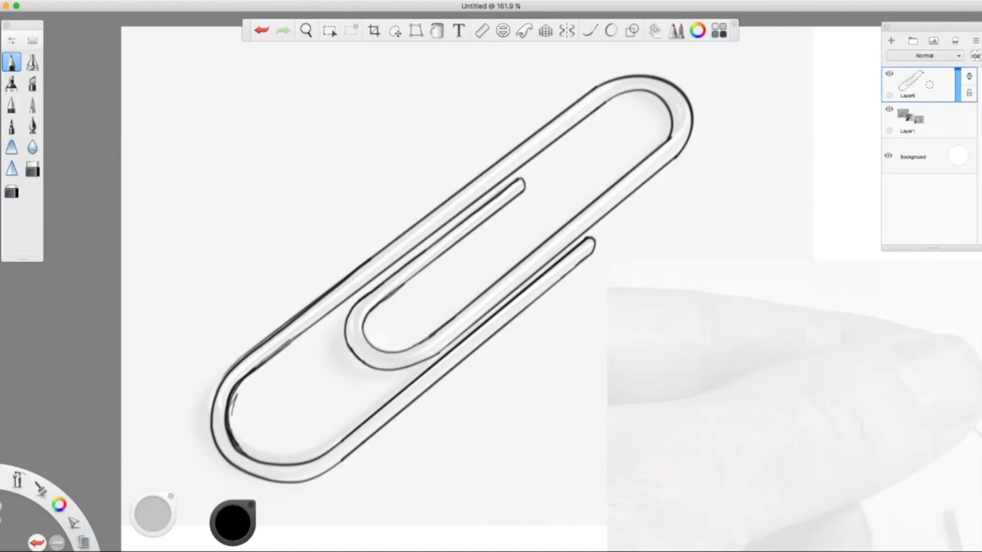
key("o")
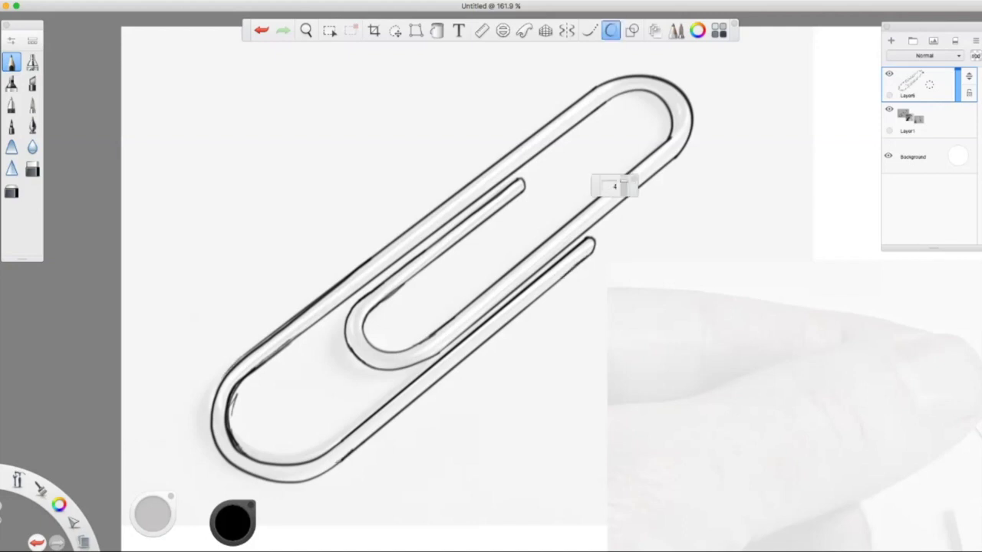
left_click_drag(299, 483, 385, 423)
left_click(262, 30)
Zoom in on the lower-left bend and select the Hard Eraser.
left_click(305, 30)
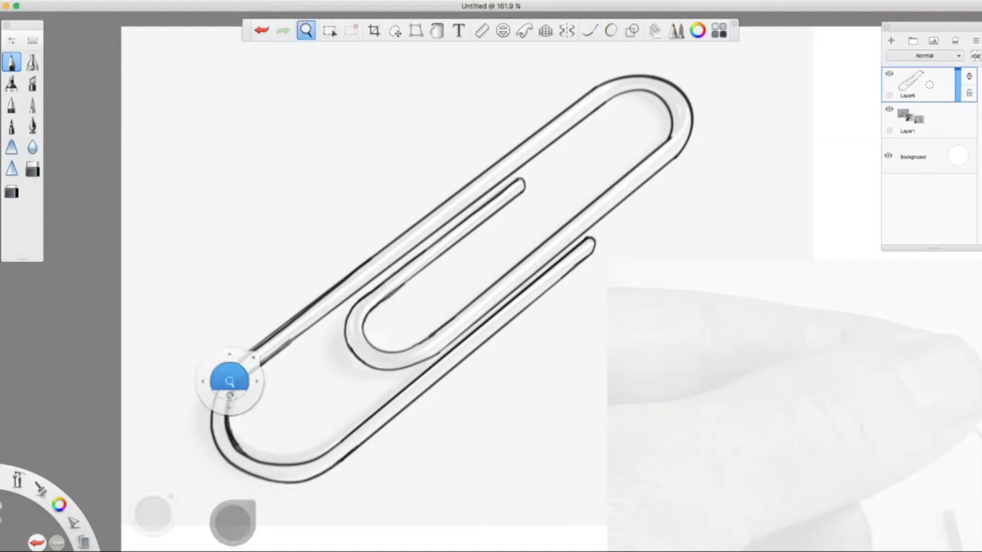
left_click_drag(307, 322, 407, 113)
left_click(11, 169)
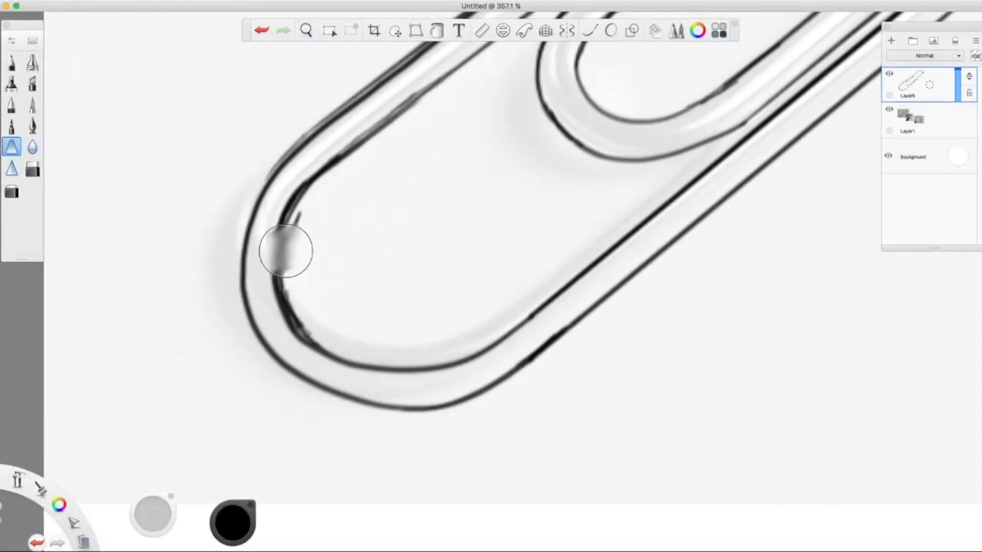
left_click(261, 30)
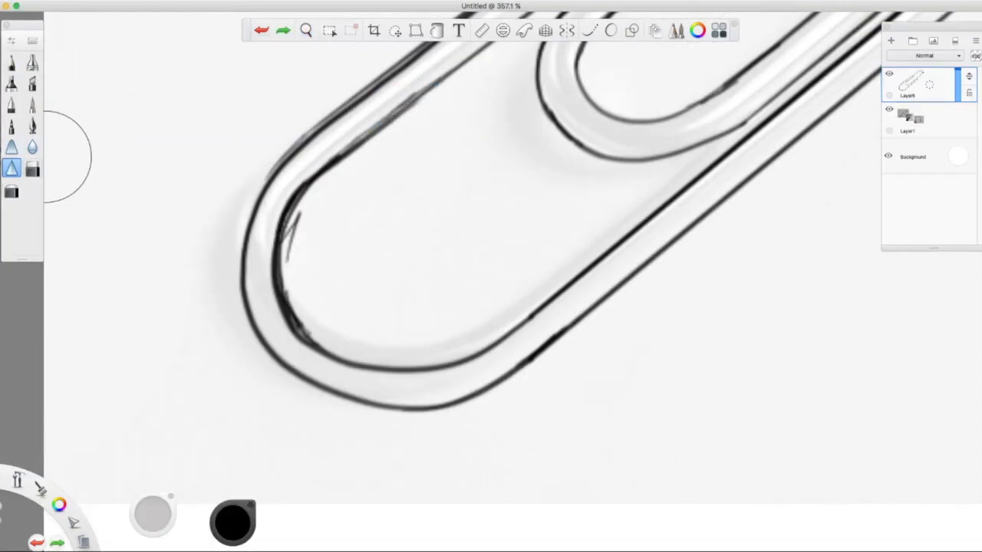
double_click(32, 169)
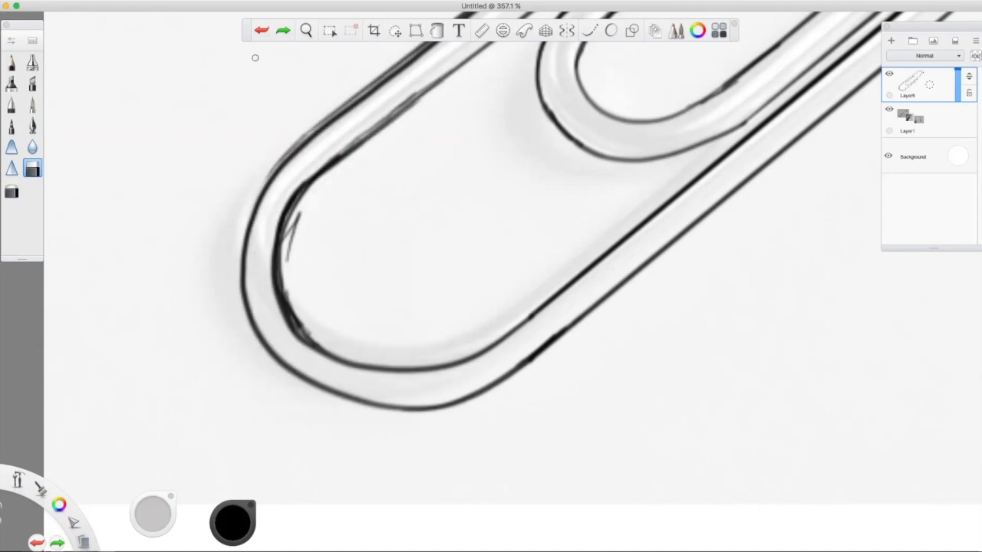
Erase stray marks along the clip's inner curve and upper-left outer edges.
left_click_drag(298, 223, 288, 257)
mouse_move(287, 292)
left_mouse_down()
mouse_move(303, 259)
mouse_move(284, 322)
mouse_move(297, 337)
mouse_move(274, 292)
left_mouse_up()
left_click_drag(299, 185, 278, 222)
mouse_move(292, 337)
left_mouse_down()
mouse_move(295, 314)
mouse_move(302, 321)
mouse_move(283, 234)
mouse_move(321, 174)
left_mouse_up()
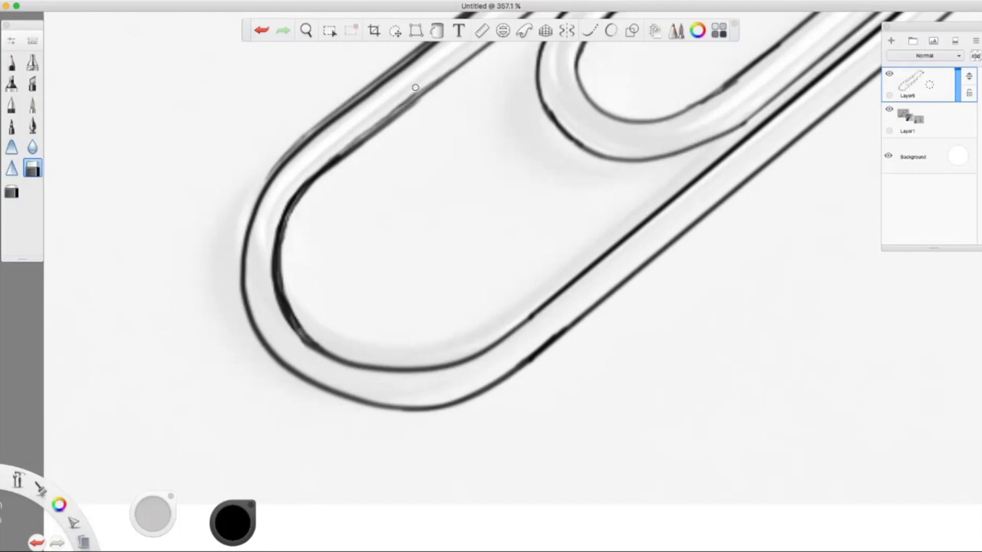
left_click_drag(421, 99, 357, 158)
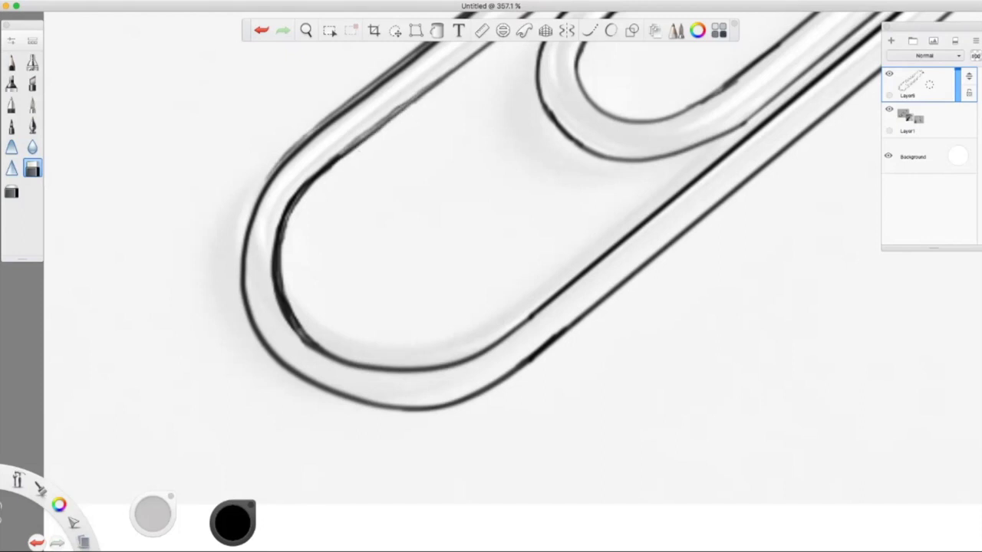
left_click_drag(337, 111, 272, 173)
left_click_drag(343, 106, 408, 55)
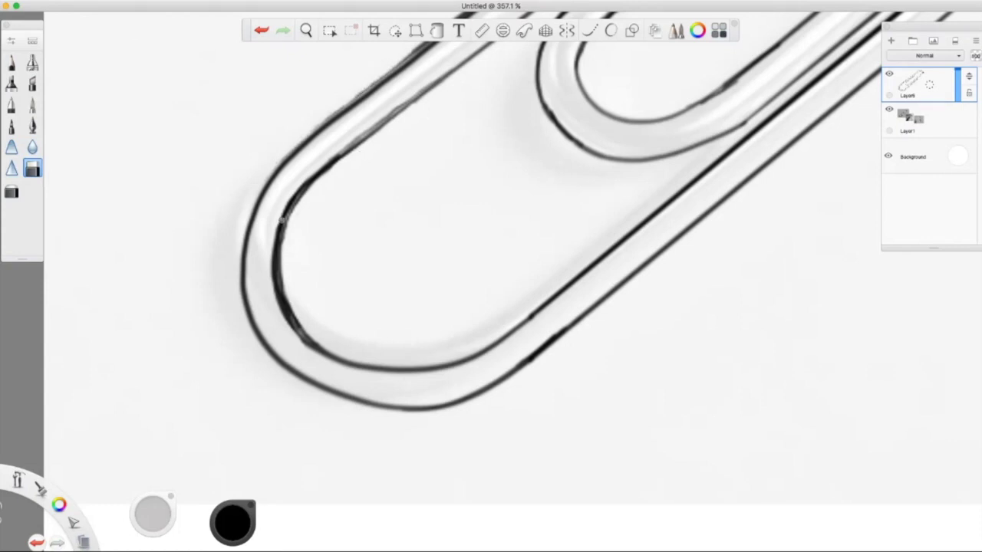
mouse_move(280, 265)
left_mouse_down()
mouse_move(316, 343)
mouse_move(281, 285)
mouse_move(281, 227)
mouse_move(342, 157)
left_mouse_up()
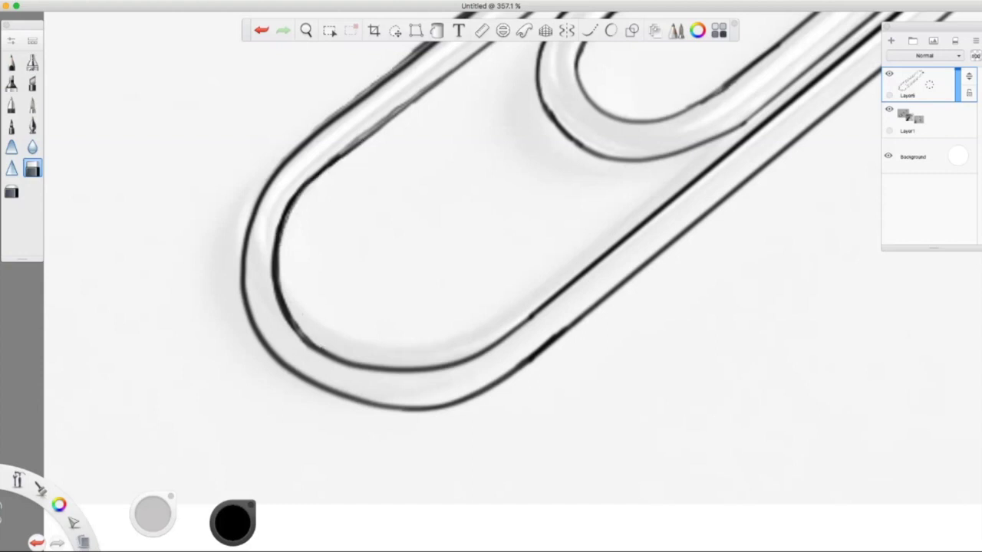
left_click_drag(715, 92, 736, 83)
In the clip's middle section, erase the smudge and faint strokes under the upper tube.
left_click(305, 30)
left_click_drag(322, 55, 211, 251)
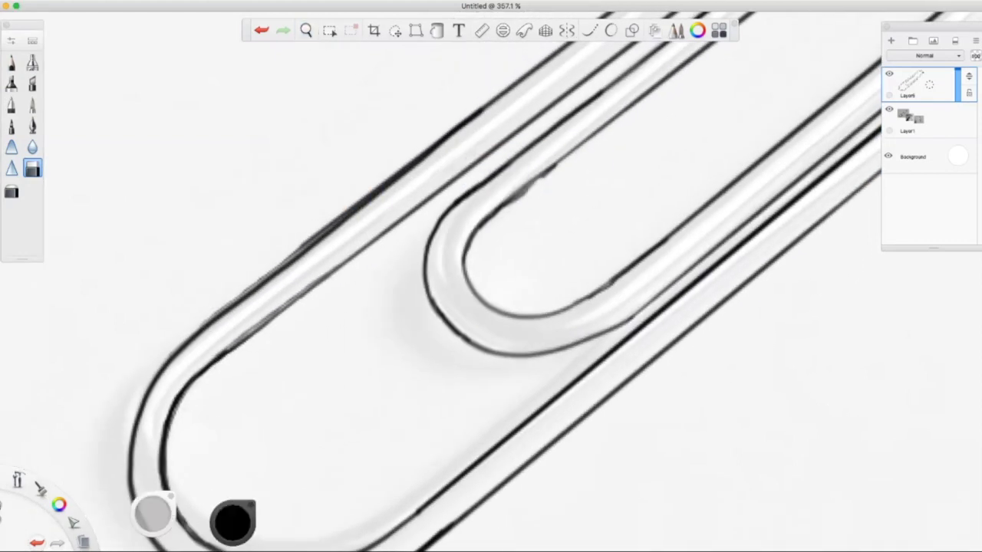
mouse_move(506, 201)
left_mouse_down()
mouse_move(527, 188)
mouse_move(455, 201)
left_mouse_up()
left_click_drag(301, 244, 417, 155)
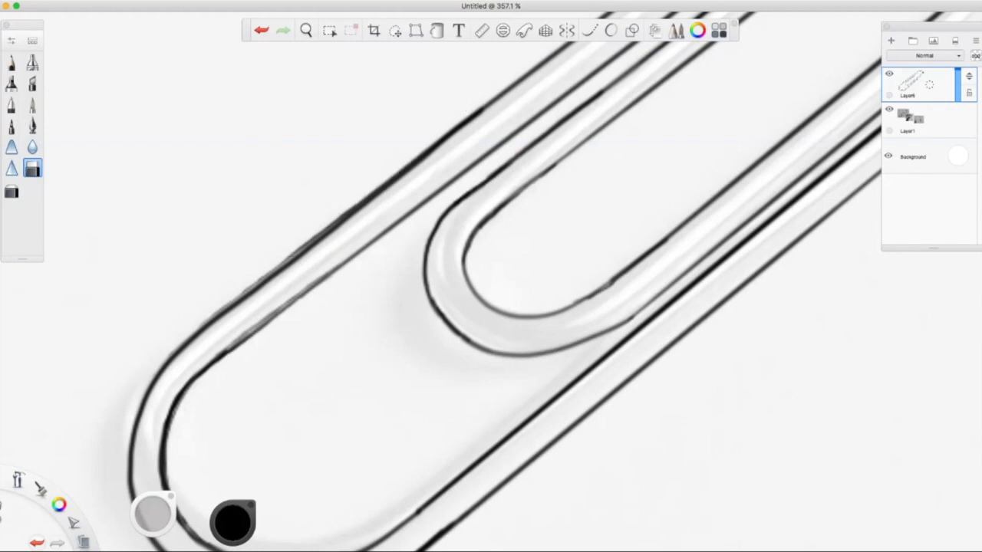
mouse_move(345, 211)
left_mouse_down()
mouse_move(303, 258)
mouse_move(479, 116)
left_mouse_up()
mouse_move(294, 266)
left_mouse_down()
mouse_move(360, 210)
mouse_move(287, 269)
left_mouse_up()
left_click_drag(244, 333, 335, 256)
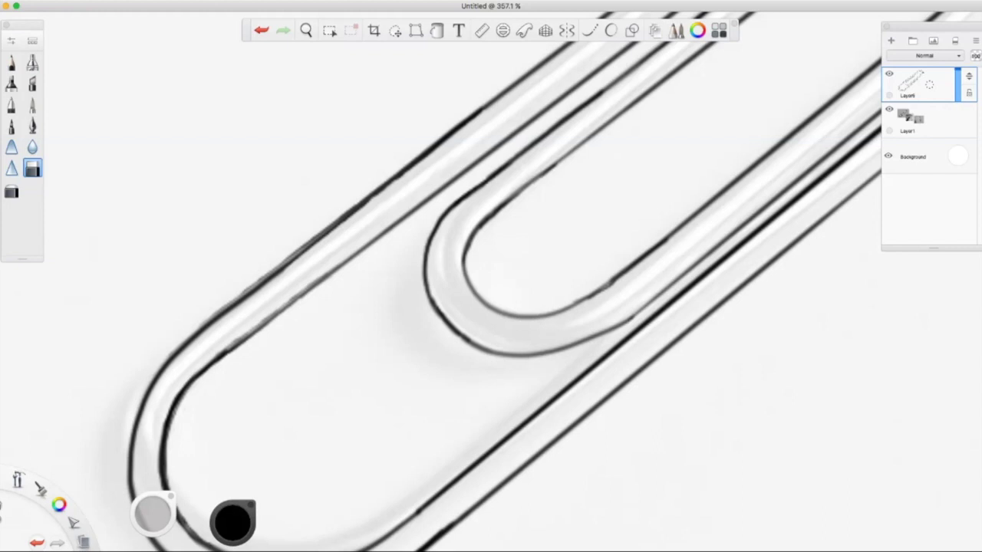
Pan to the clip's other end, then zoom out to frame the whole paperclip.
left_click(305, 30)
left_click_drag(325, 59, 529, 212)
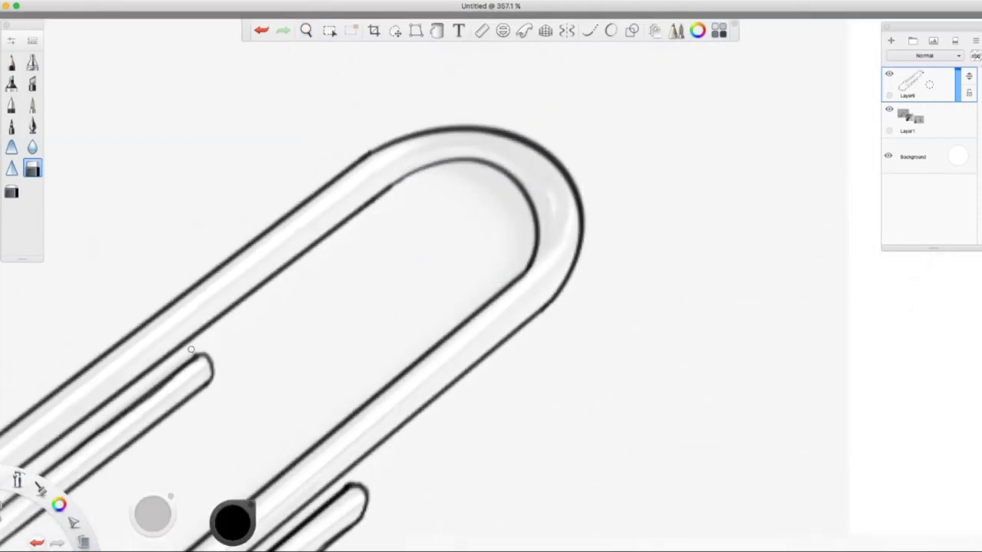
key("space")
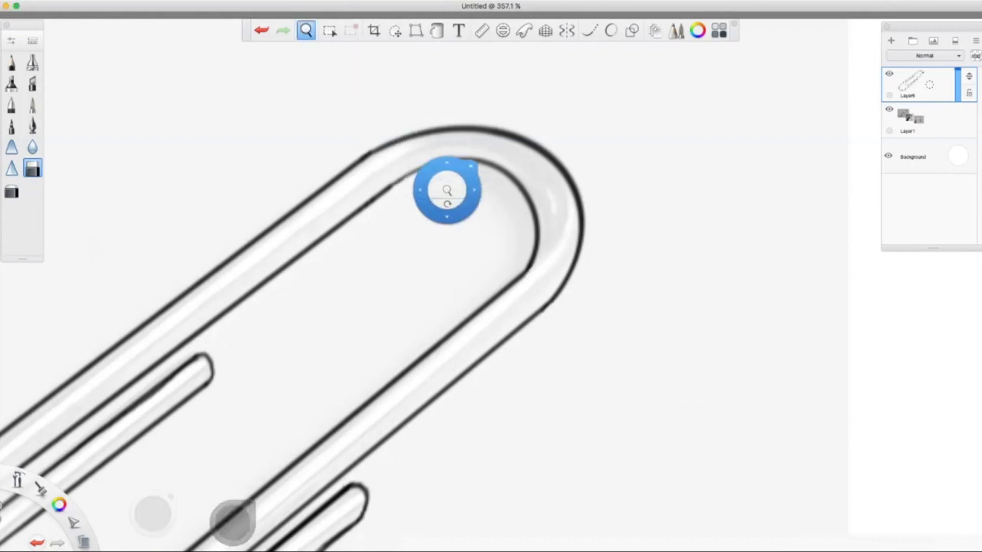
left_click_drag(447, 187, 399, 192)
key("space")
left_click_drag(428, 281, 712, 200)
key("space")
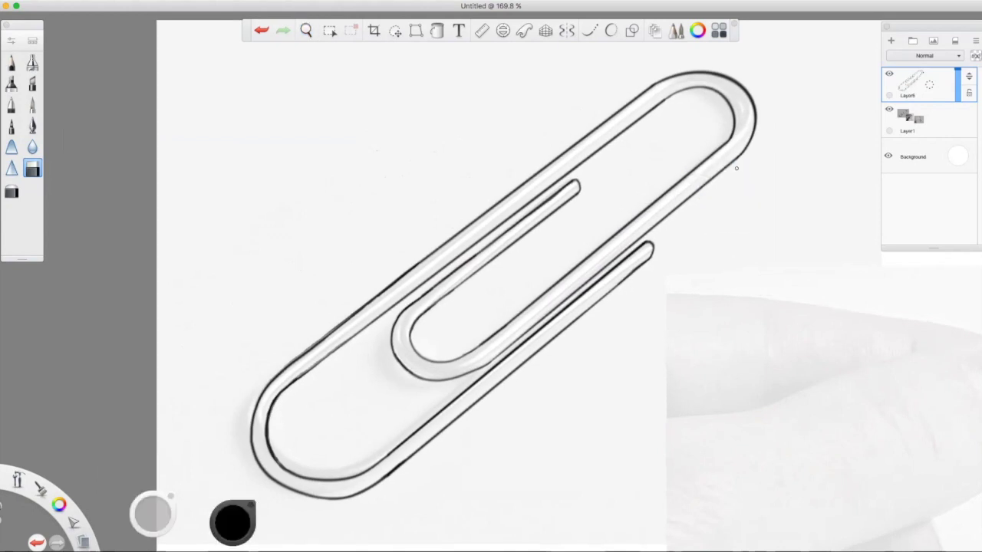
Reposition the on-canvas colour controls and fill toolbar, undoing an accidental black canvas fill.
mouse_move(232, 522)
left_mouse_down()
mouse_move(248, 115)
mouse_move(263, 115)
left_mouse_up()
left_click(262, 113)
left_click_drag(157, 507, 201, 113)
key("f")
left_click(230, 230)
key("super+z")
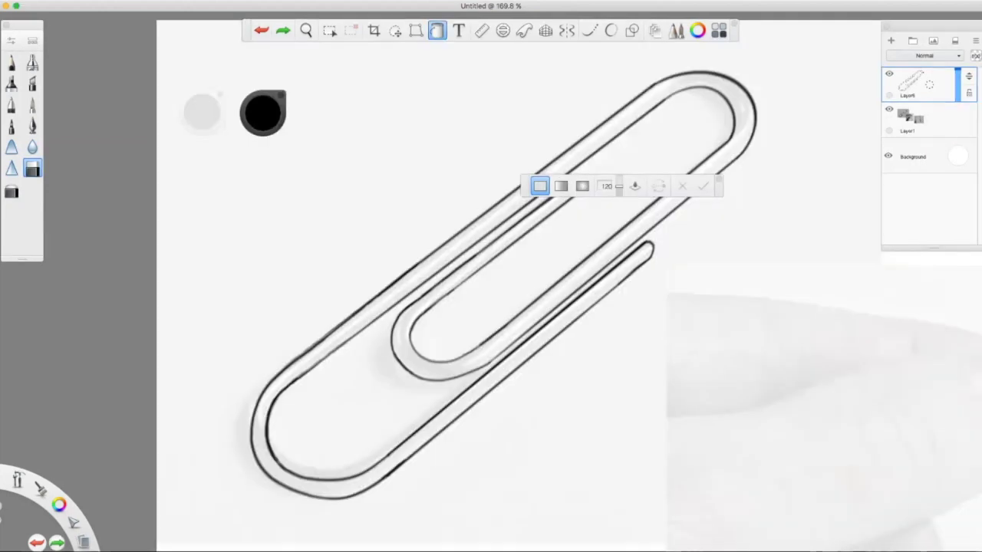
left_click_drag(719, 185, 556, 70)
key("Escape")
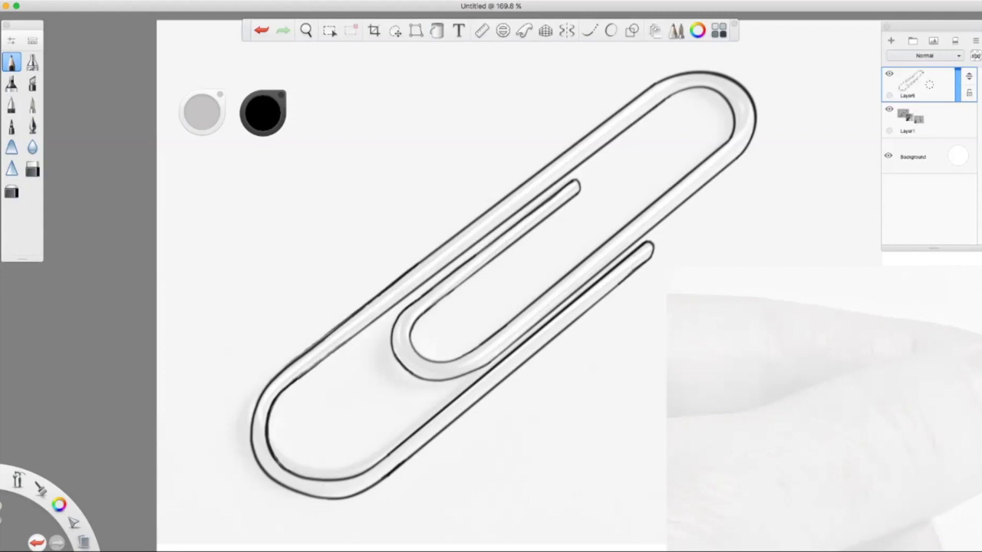
Fade the hand photo layer to 0% opacity and trial a black band fill on Layer5 at tolerance 80.
left_click(913, 119)
left_click_drag(929, 119, 890, 119)
key("f")
left_click(913, 85)
left_click(460, 235)
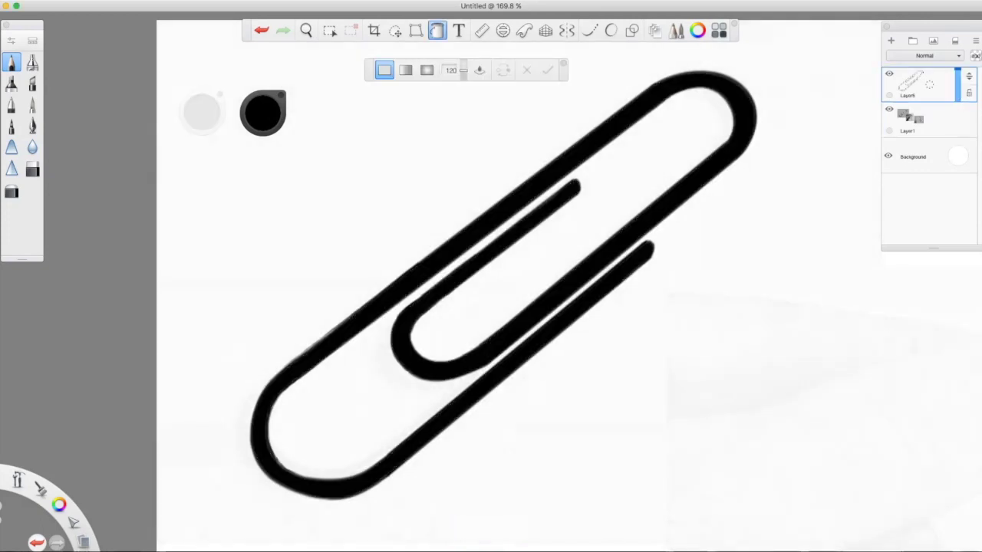
left_click_drag(463, 70, 453, 70)
key("ctrl+z")
left_click(262, 113)
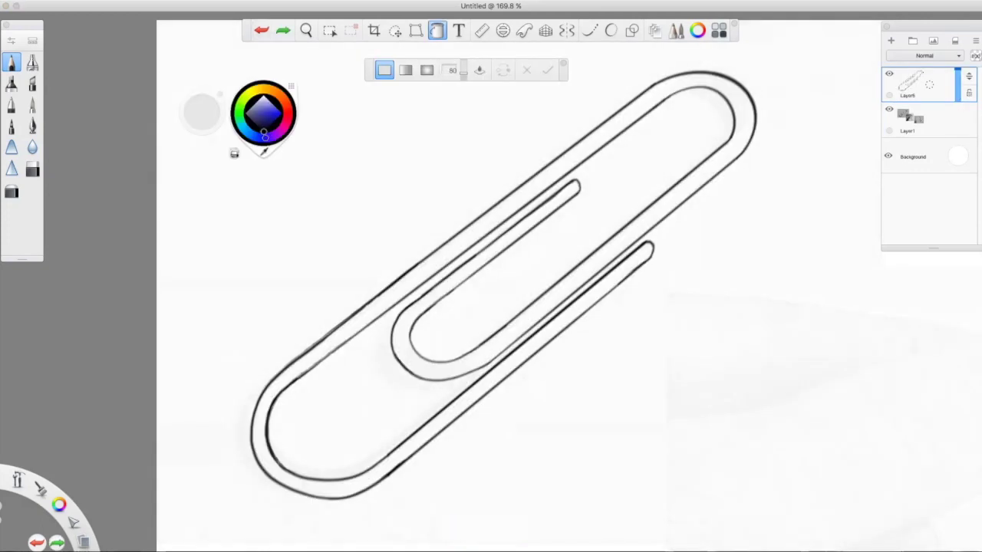
left_click(263, 132)
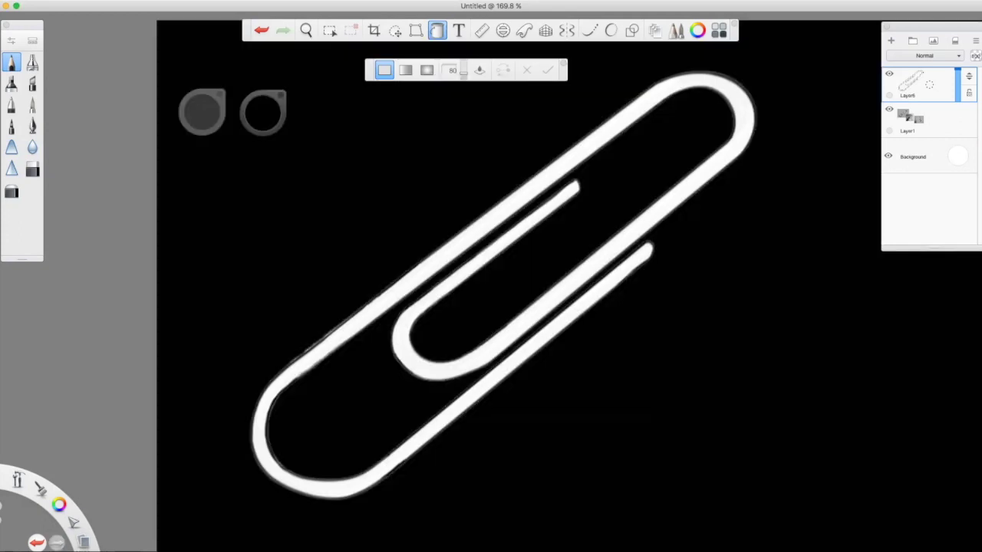
key("Escape")
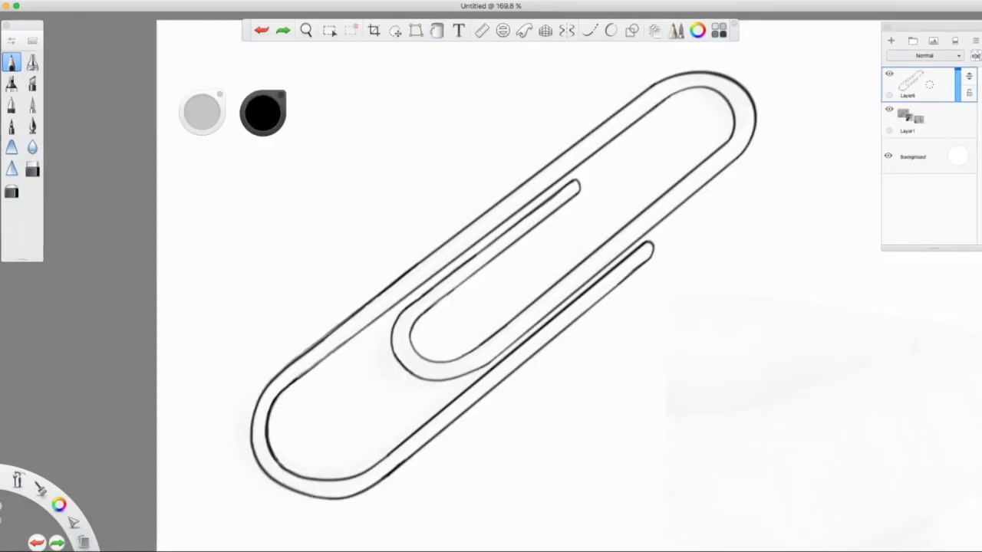
Flood the paperclip band with flat light grey, discarding a trial linear gradient.
left_click(262, 112)
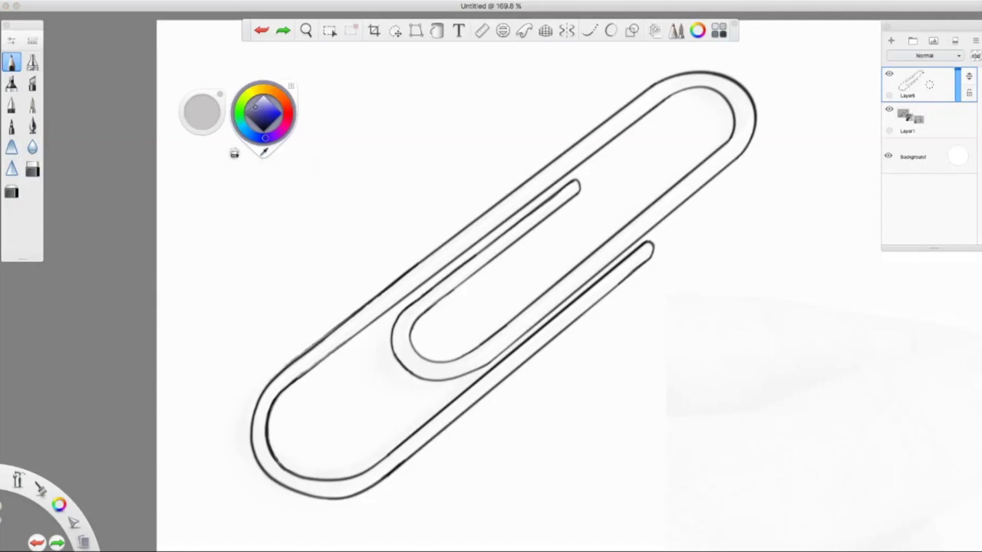
left_click(263, 113)
left_click(263, 113)
left_click(291, 86)
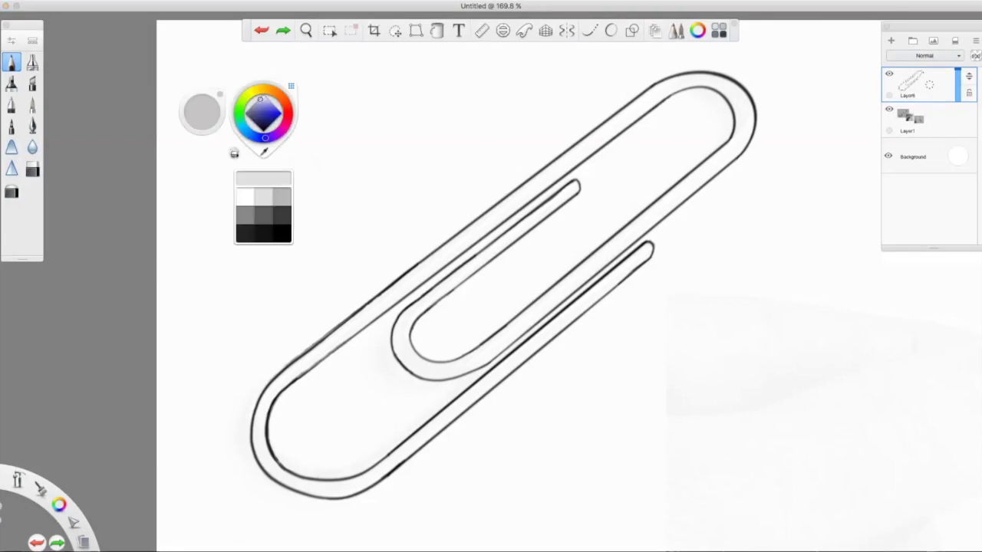
left_click(436, 30)
left_click(460, 255)
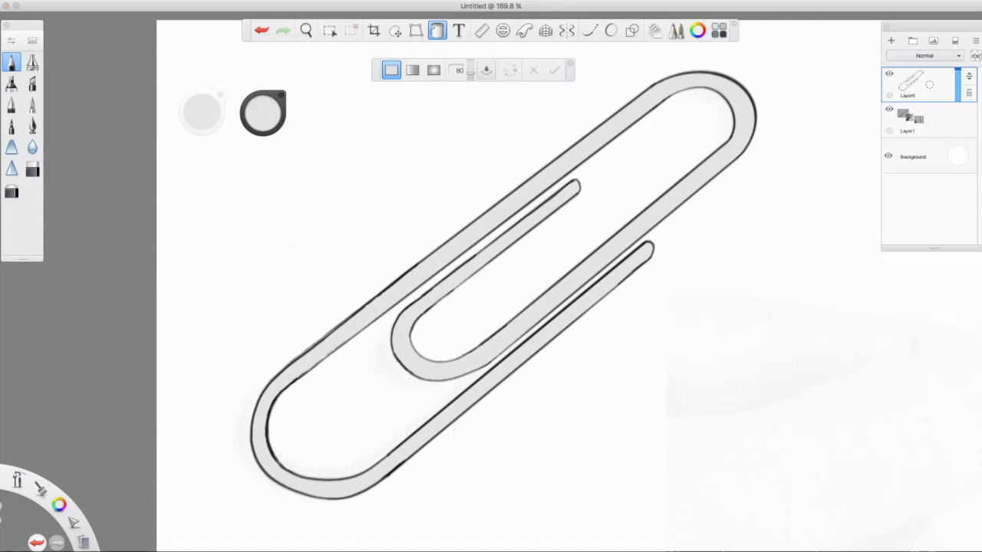
left_click(412, 70)
left_click(503, 203)
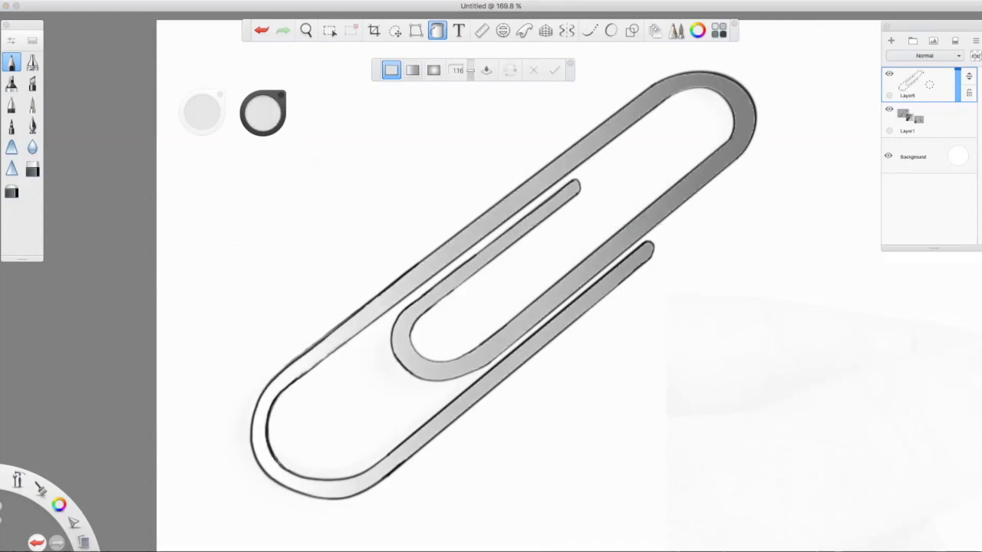
left_click(261, 30)
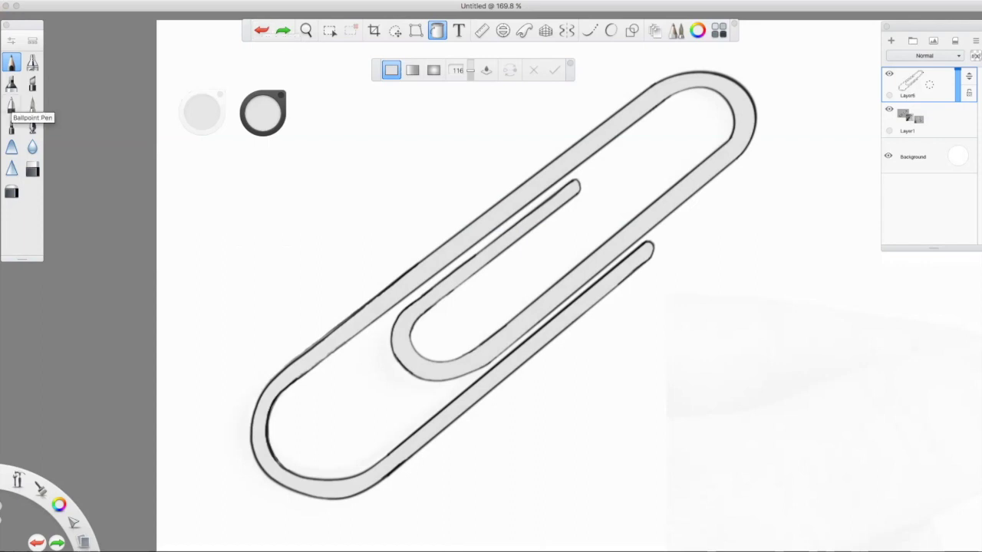
left_click(611, 30)
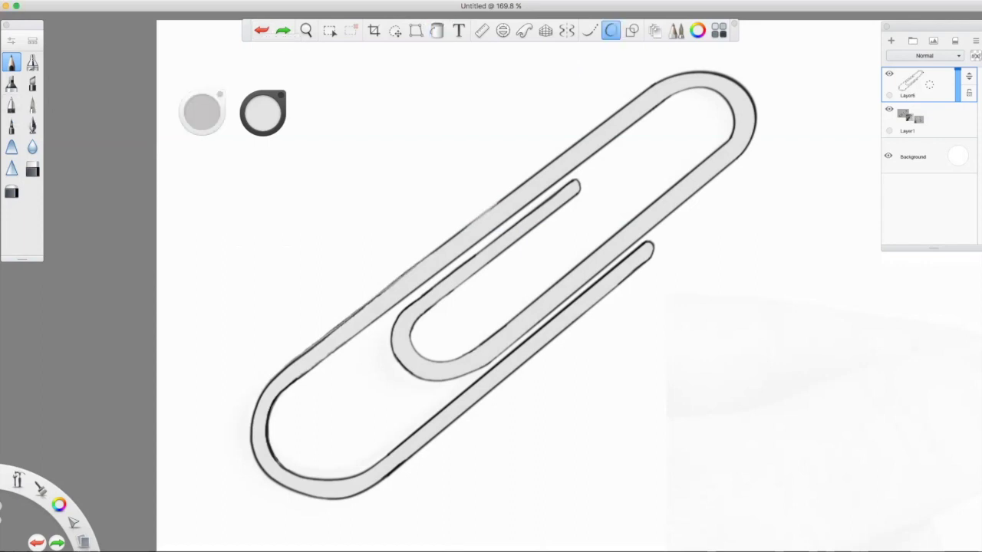
Pick black and ink a dark line along the clip's upper outer edge.
left_click(263, 113)
left_click(264, 233)
left_click_drag(314, 349, 631, 105)
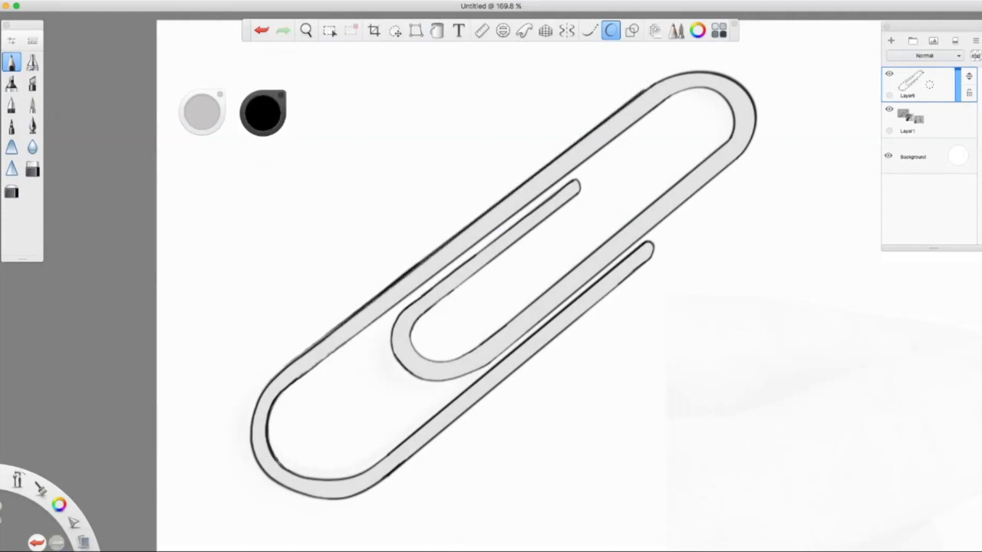
mouse_move(291, 383)
left_mouse_down()
mouse_move(472, 237)
mouse_move(591, 168)
mouse_move(667, 96)
mouse_move(693, 83)
left_mouse_up()
key("super+z")
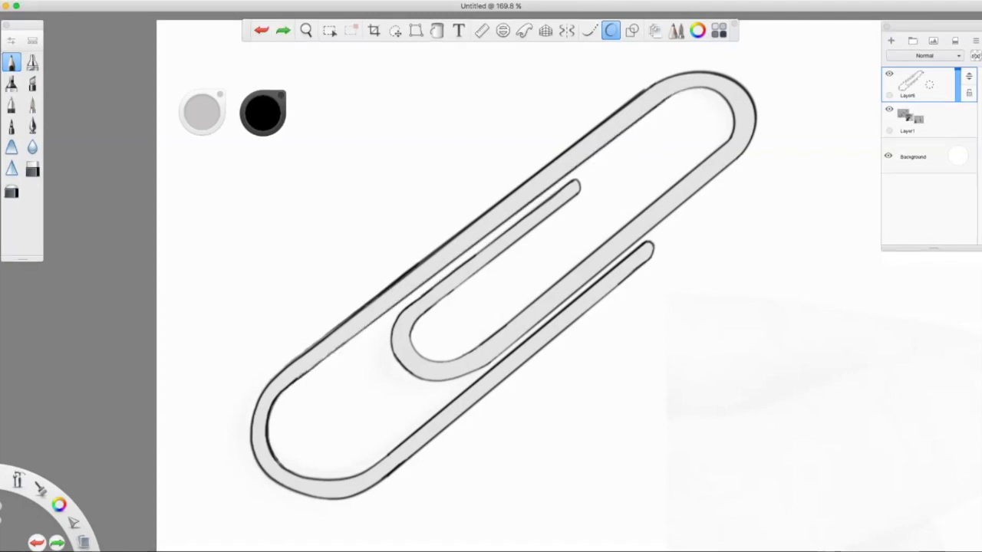
mouse_move(313, 366)
left_mouse_down()
mouse_move(592, 152)
mouse_move(715, 72)
mouse_move(721, 89)
mouse_move(652, 106)
left_mouse_up()
key("super+z")
key("super+z")
Ink the clip's inner top arc, inner right edge and the inner loop's upper and outer edges.
left_click_drag(717, 89, 668, 93)
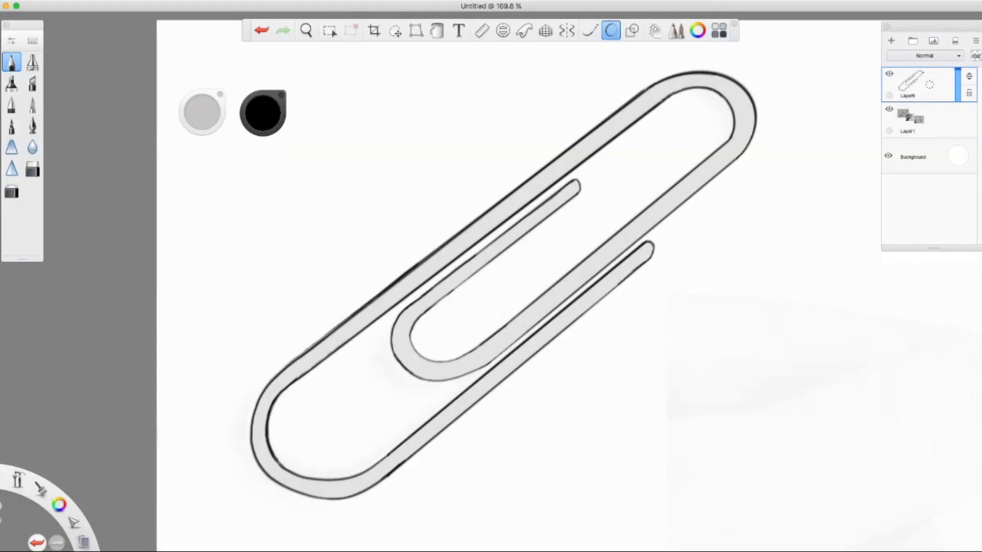
left_click_drag(684, 177, 481, 342)
left_click_drag(549, 217, 420, 317)
left_click_drag(521, 218, 405, 311)
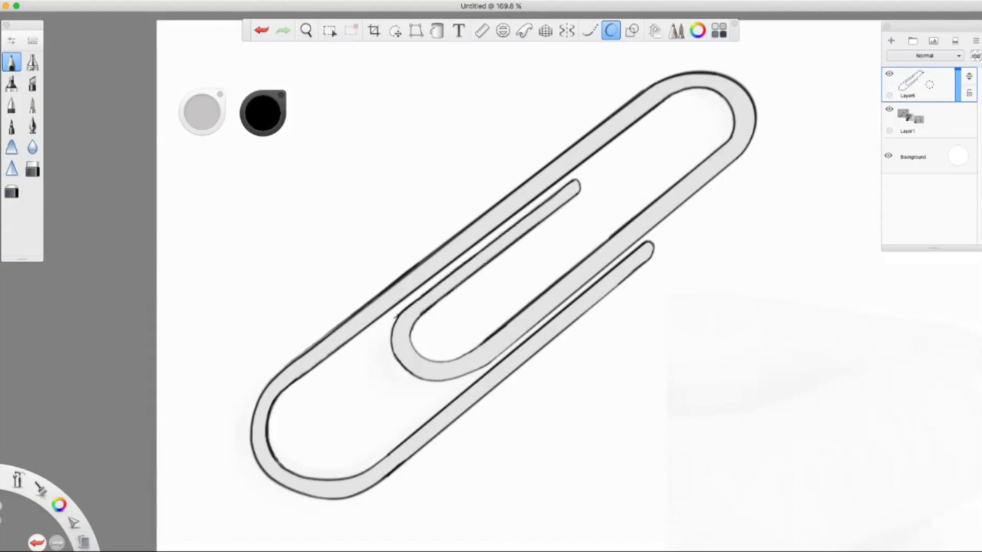
left_click_drag(384, 462, 488, 379)
key("super+z")
Draw the clip's lower outer edge as a straight line with the Ruler guide.
key("r")
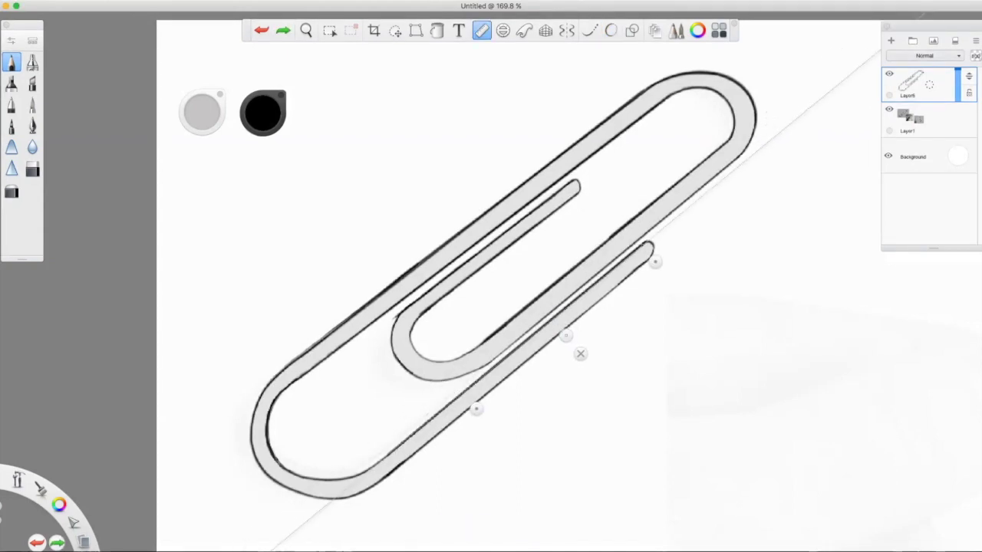
left_click_drag(386, 455, 589, 290)
left_click_drag(563, 335, 570, 352)
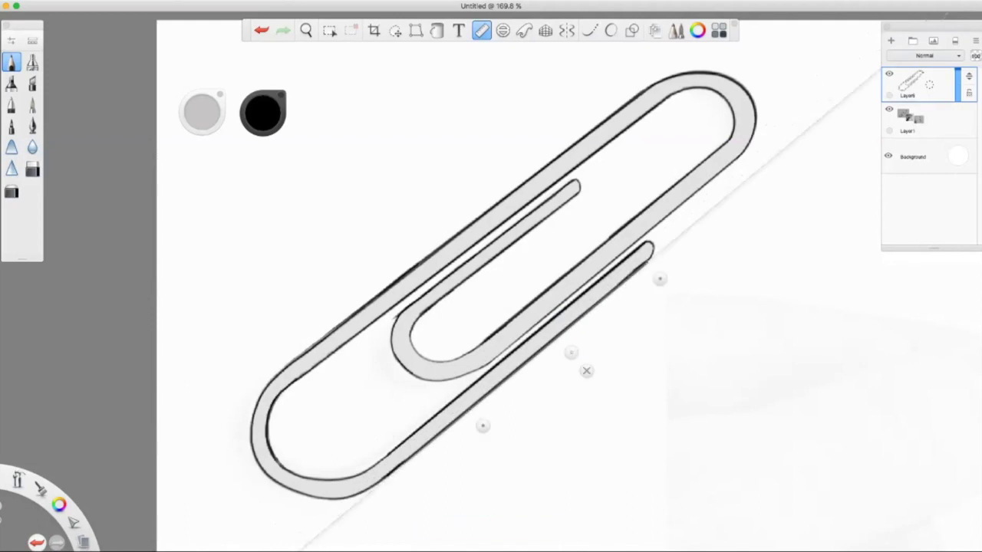
key("r")
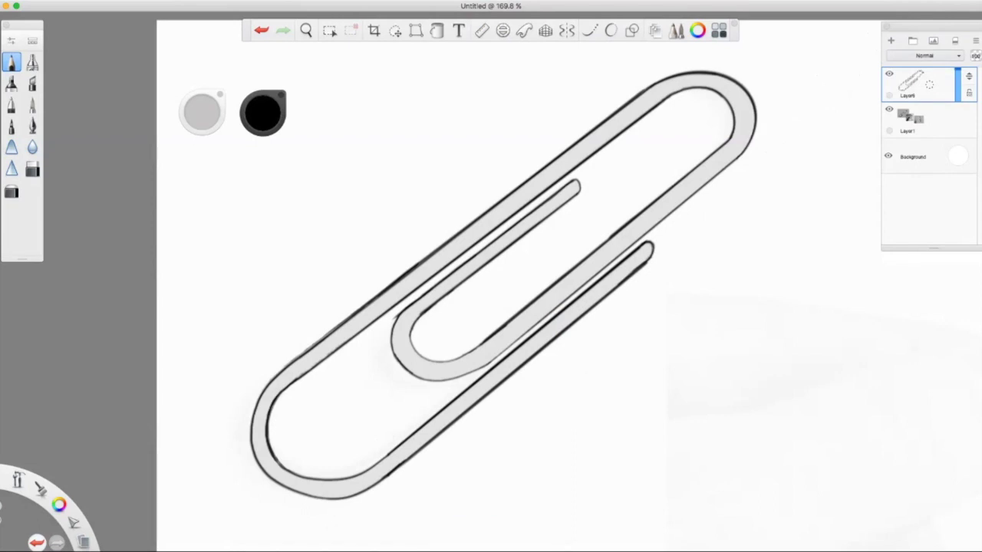
key("super+z")
Add short strokes along and under the inner curve with a different brush.
mouse_move(481, 346)
left_mouse_down()
mouse_move(459, 362)
mouse_move(420, 359)
left_mouse_up()
key("super+z")
left_click(364, 375)
left_click(12, 126)
left_click_drag(426, 363, 469, 351)
mouse_move(411, 374)
left_mouse_down()
mouse_move(473, 377)
mouse_move(436, 382)
mouse_move(497, 357)
mouse_move(721, 173)
mouse_move(740, 155)
mouse_move(755, 112)
left_mouse_up()
With Predictive Stroke on, ink the inner loop's left edge and the lower-left loop's outer and inner edges.
key("ctrl+z")
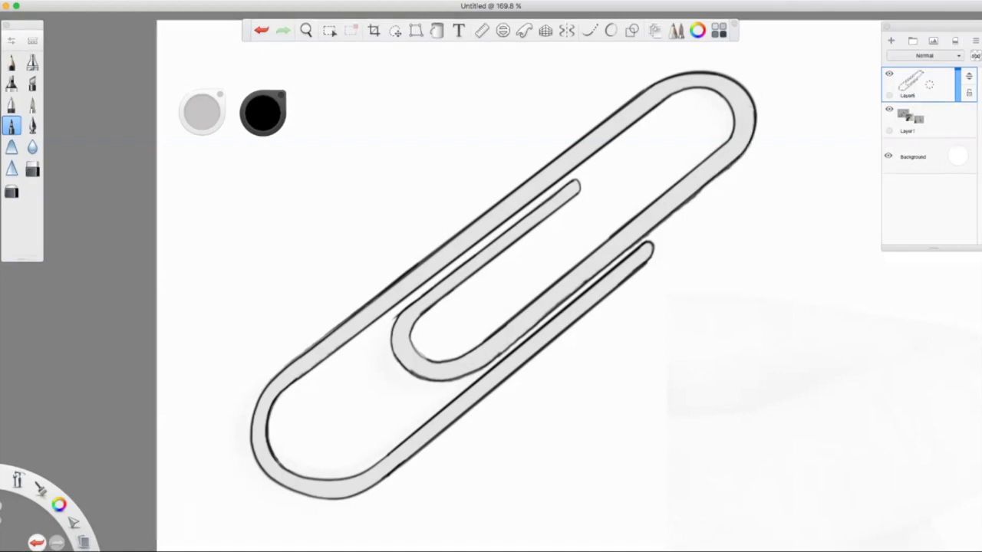
key("o")
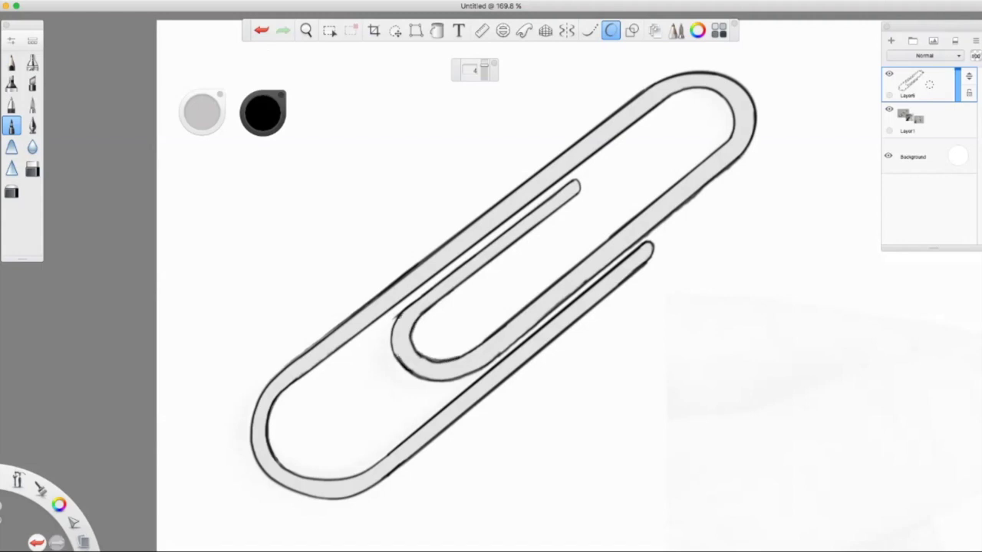
left_click_drag(399, 320, 393, 357)
mouse_move(253, 434)
left_mouse_down()
mouse_move(261, 387)
mouse_move(278, 373)
mouse_move(251, 431)
mouse_move(257, 463)
left_mouse_up()
mouse_move(337, 500)
left_mouse_down()
mouse_move(308, 497)
mouse_move(265, 469)
mouse_move(290, 490)
mouse_move(361, 499)
mouse_move(385, 476)
left_mouse_up()
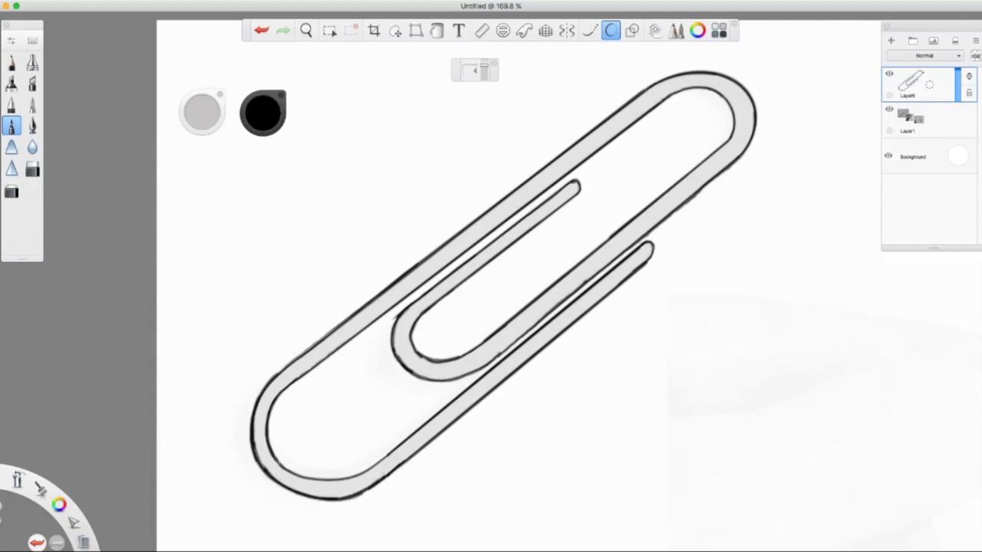
mouse_move(645, 260)
left_mouse_down()
mouse_move(650, 244)
mouse_move(647, 265)
left_mouse_up()
key("ctrl+z")
mouse_move(271, 433)
left_mouse_down()
mouse_move(279, 391)
mouse_move(301, 374)
mouse_move(270, 429)
mouse_move(271, 452)
left_mouse_up()
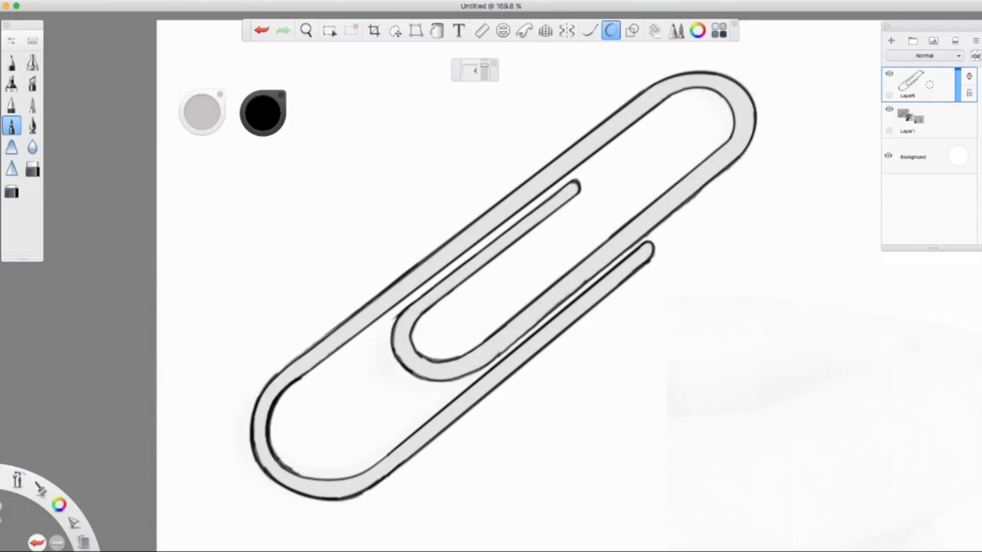
Lighten jagged dark marks on the loop's inner edge with the Soft Eraser at size 9.5.
left_click(12, 168)
scroll(303, 402, "up", 5)
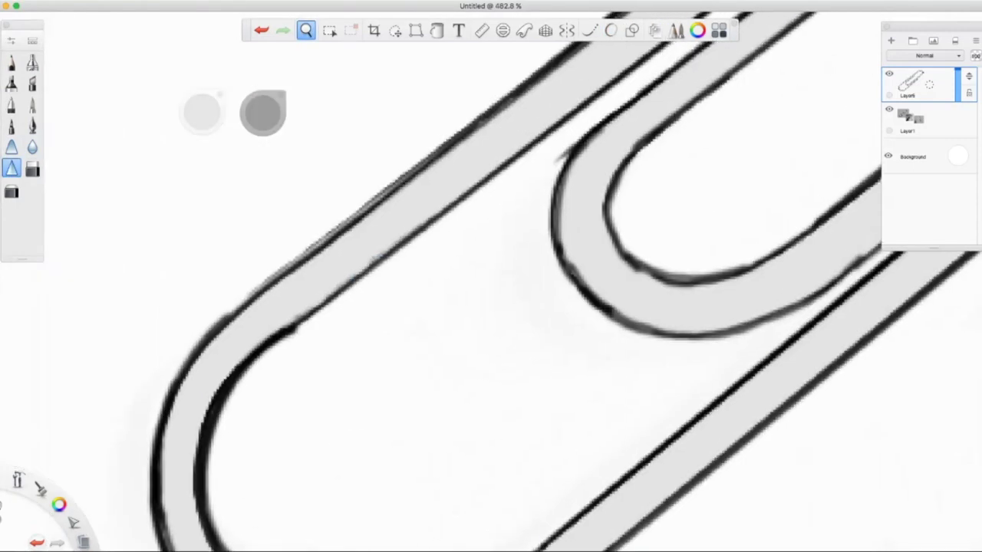
scroll(490, 307, "down", 3)
left_click(12, 192)
left_click(12, 191)
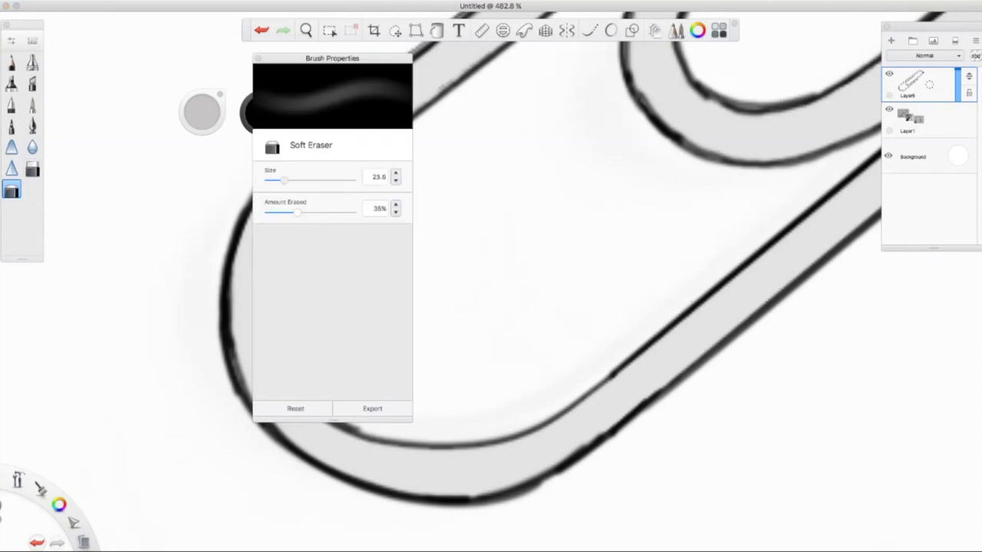
left_click(322, 355)
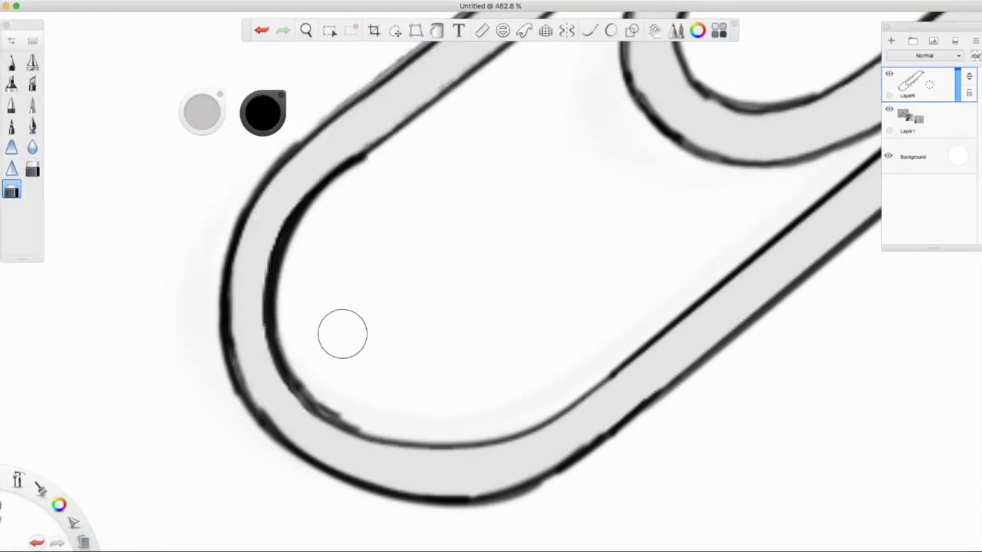
left_click_drag(330, 365, 335, 385)
left_click(12, 191)
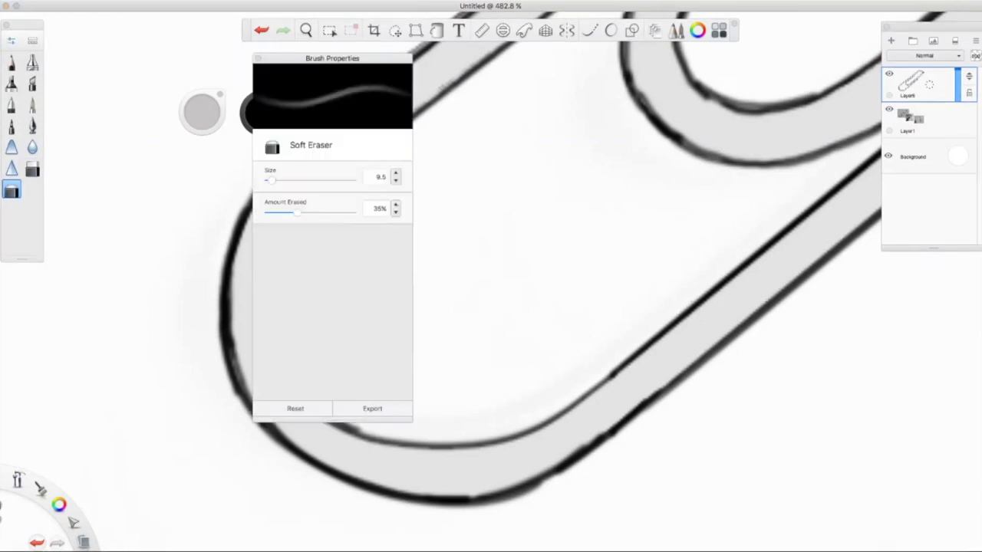
left_click(322, 360)
left_click_drag(299, 384, 342, 418)
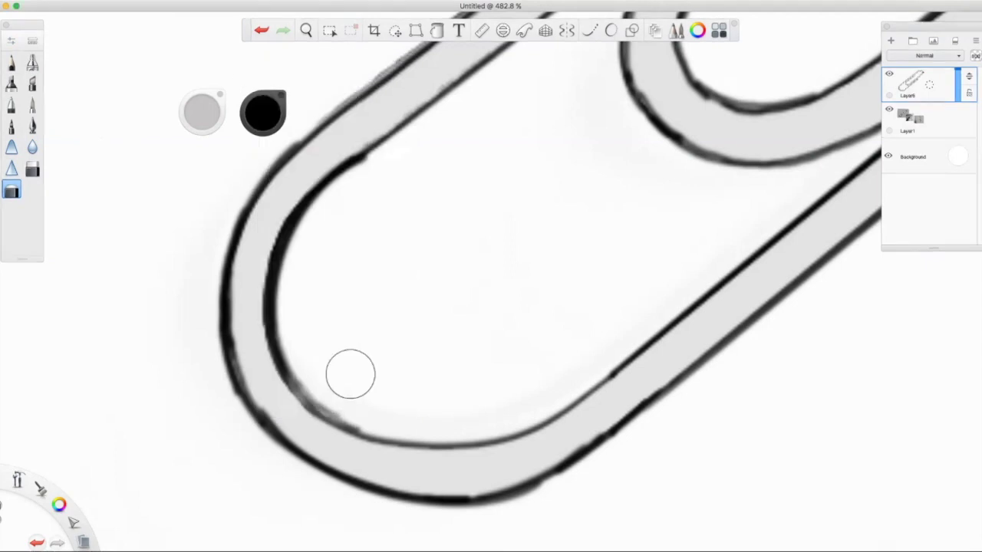
mouse_move(277, 295)
left_mouse_down()
mouse_move(283, 257)
mouse_move(364, 157)
left_mouse_up()
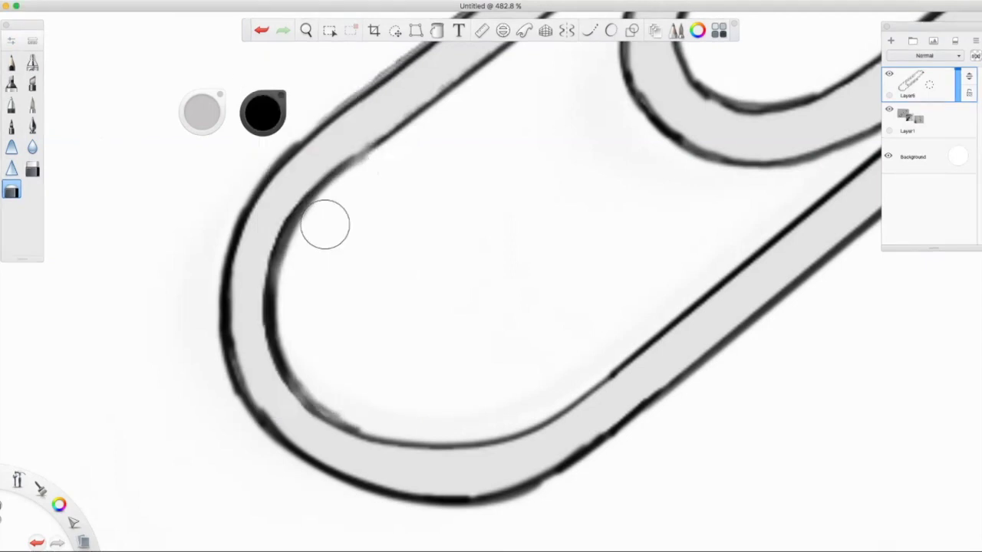
key("super+z")
Lighten the inner and lower-right black outlines with the Hard Eraser.
left_click(11, 192)
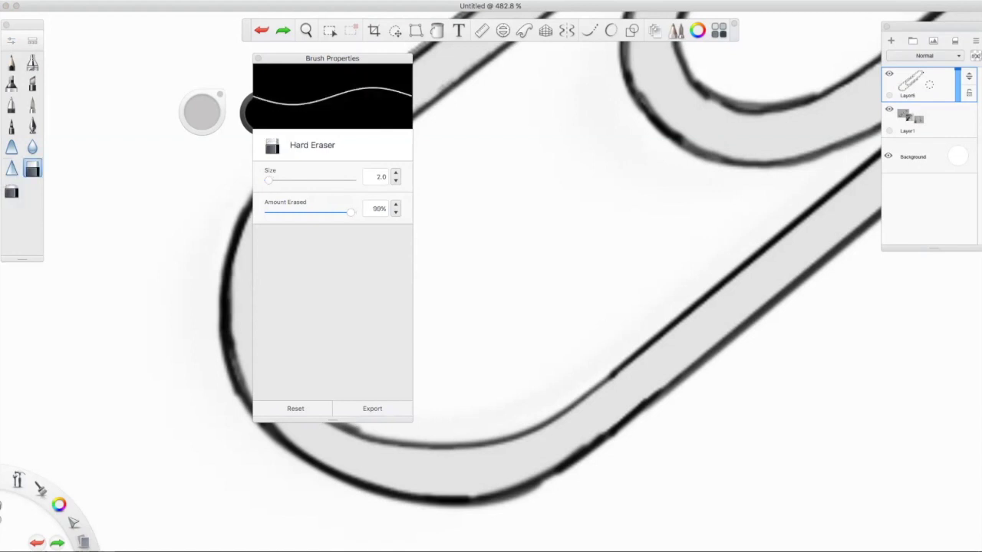
left_click(257, 63)
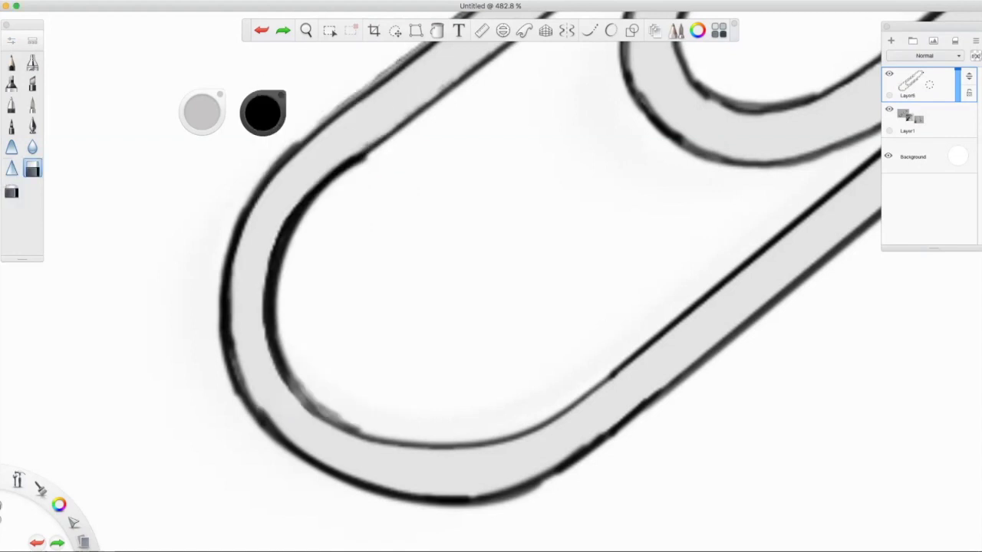
mouse_move(293, 253)
left_mouse_down()
mouse_move(310, 205)
mouse_move(392, 139)
left_mouse_up()
mouse_move(302, 387)
left_mouse_down()
mouse_move(281, 291)
mouse_move(288, 239)
left_mouse_up()
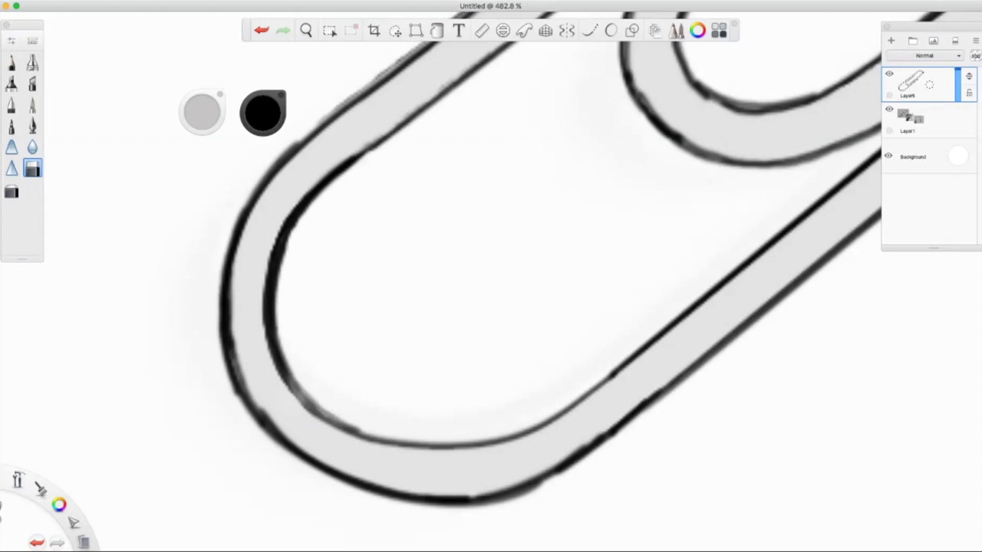
left_click(261, 30)
left_click_drag(610, 437, 652, 406)
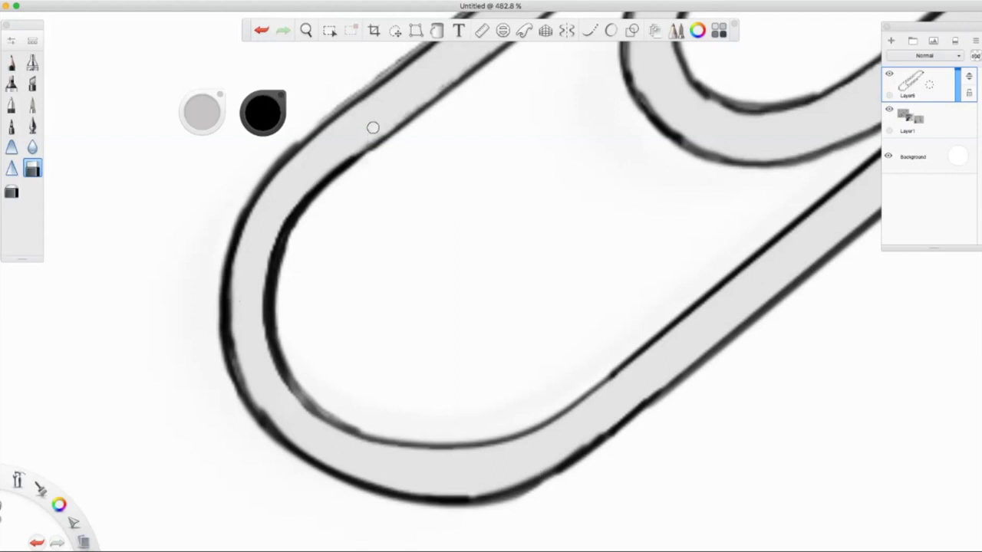
key("space")
left_click_drag(470, 178, 558, 120)
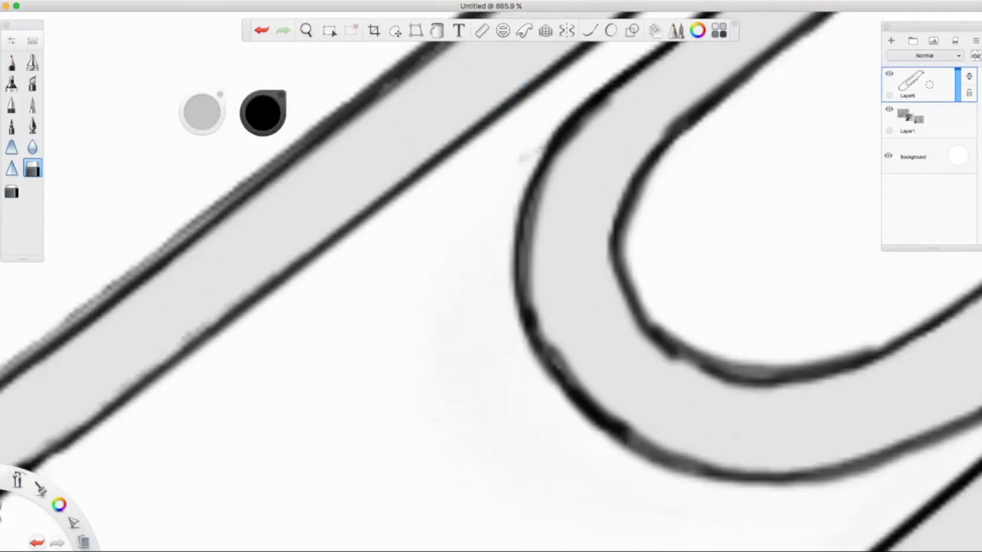
key("space")
left_click_drag(381, 116, 460, 284)
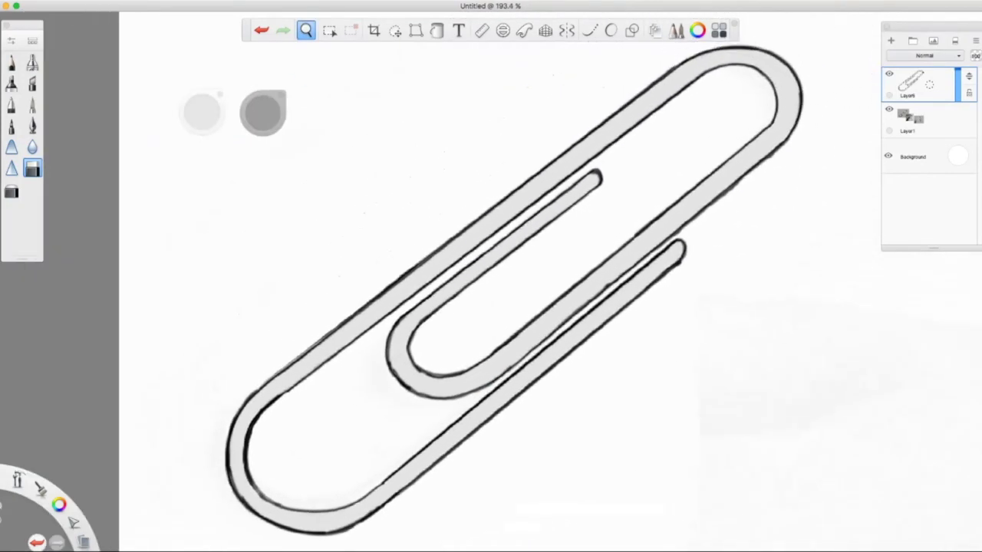
key("space")
key("space")
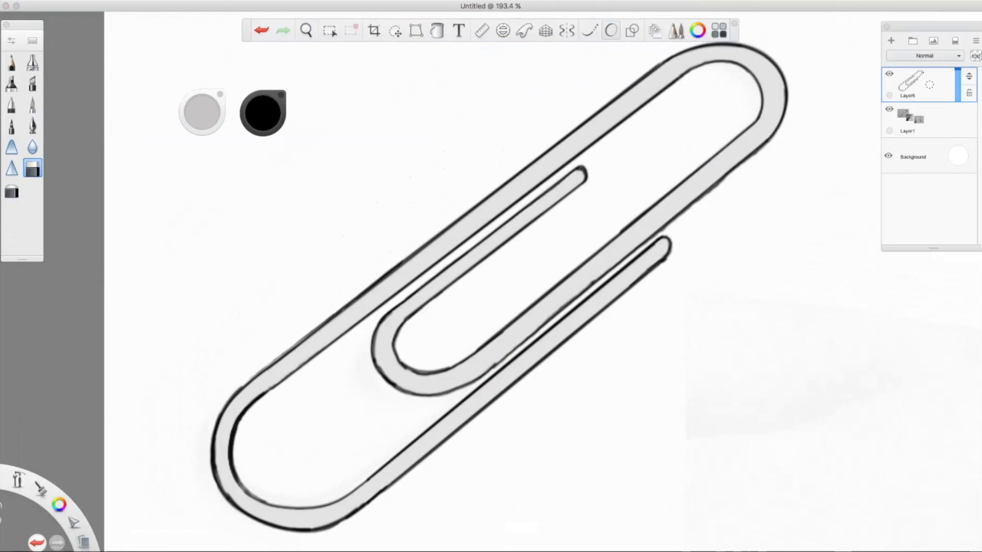
Place the Ruler guide at 37° on the upper edge and airbrush a light shading stroke along it.
left_click(481, 29)
left_click_drag(585, 372, 517, 230)
left_click_drag(591, 136, 595, 146)
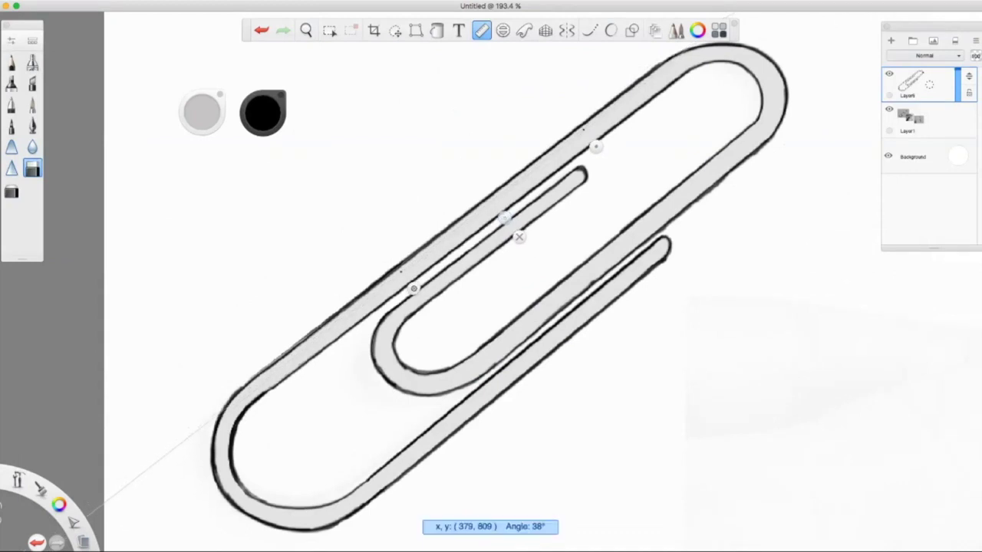
left_click(32, 61)
left_click_drag(426, 255, 551, 65)
left_click(260, 30)
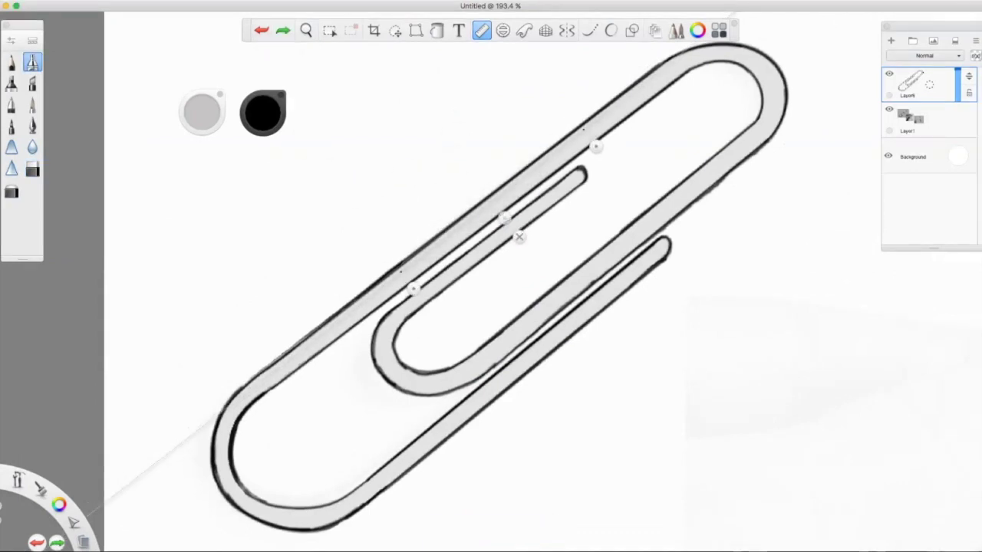
left_click(32, 61)
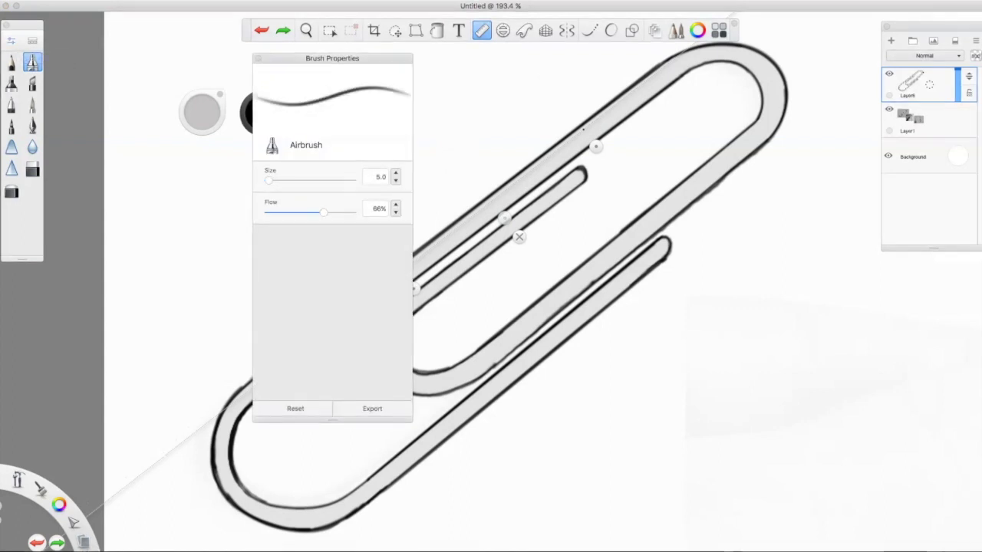
left_click(307, 345)
mouse_move(284, 362)
left_mouse_down()
mouse_move(675, 60)
mouse_move(241, 398)
mouse_move(690, 49)
left_mouse_up()
key("super+z")
key("super+z")
left_click_drag(273, 370, 681, 56)
Move the guide to darken the inner wire and shade the outer wire's lower edge.
left_click_drag(519, 237, 534, 265)
left_click_drag(363, 366, 582, 195)
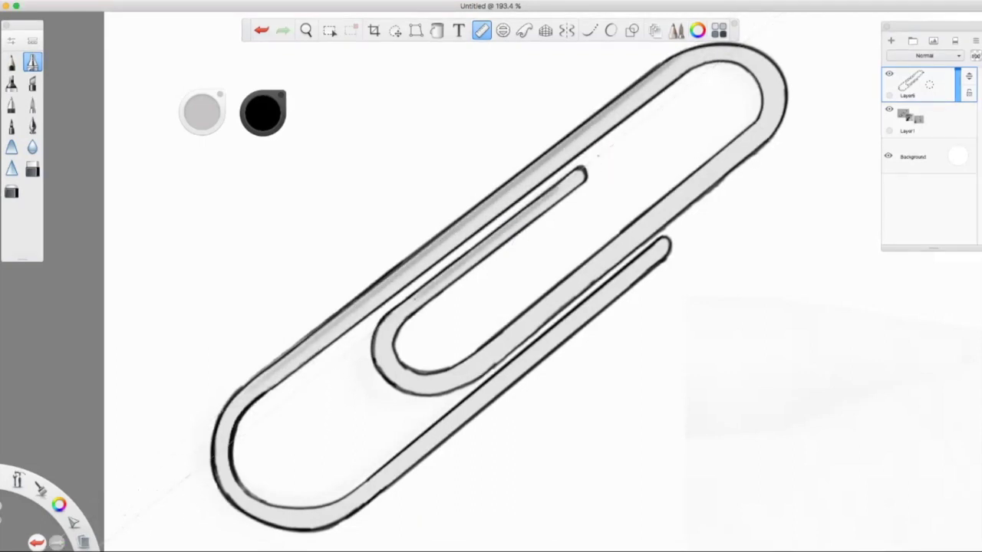
left_click_drag(533, 263, 612, 342)
left_click_drag(389, 469, 667, 238)
key("ctrl+z")
left_click_drag(397, 460, 663, 243)
key("ctrl+z")
key("ctrl+z")
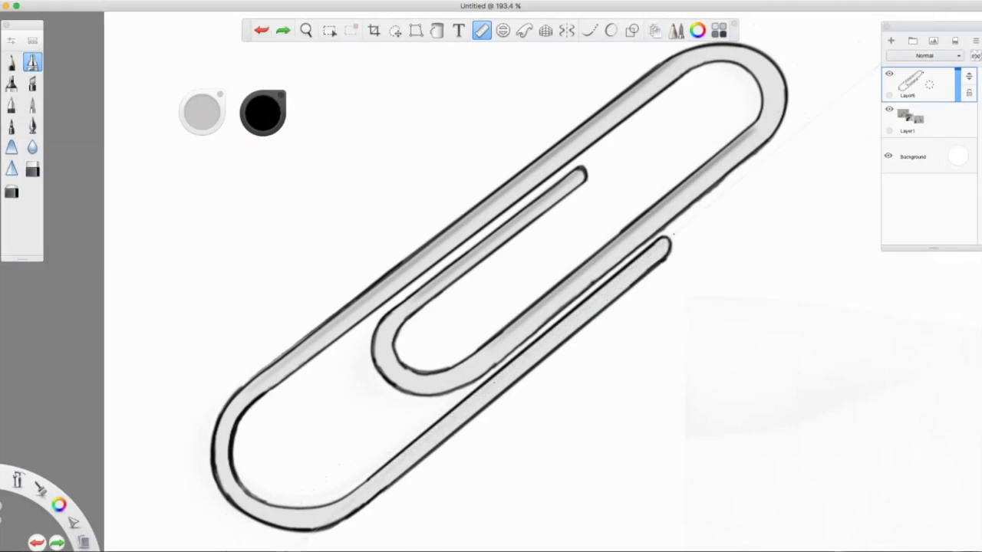
key("ctrl+shift+z")
key("ctrl+shift+z")
key("ctrl+z")
key("ctrl+z")
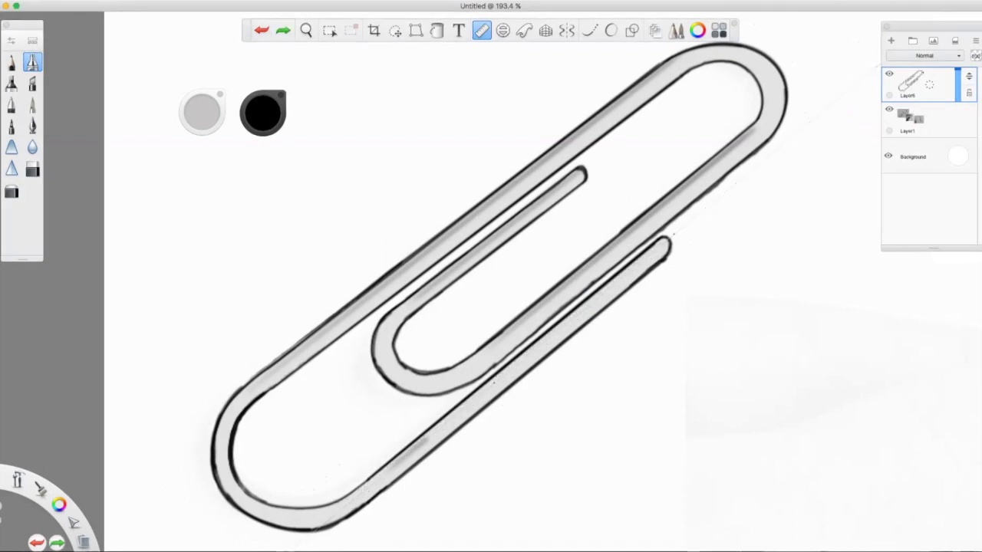
key("ctrl+shift+z")
key("ctrl+shift+z")
Freehand-shade the insides of the lower-left, inner and top-right loop curves and the bottom edge.
left_click(482, 29)
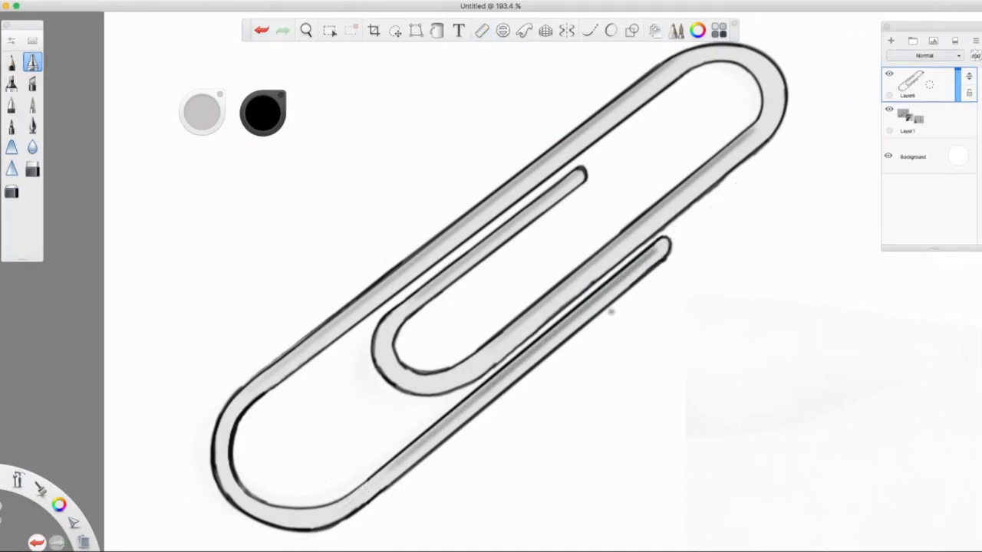
left_click(610, 30)
mouse_move(219, 472)
left_mouse_down()
mouse_move(231, 402)
mouse_move(224, 482)
mouse_move(268, 520)
left_mouse_up()
left_click_drag(376, 339, 406, 390)
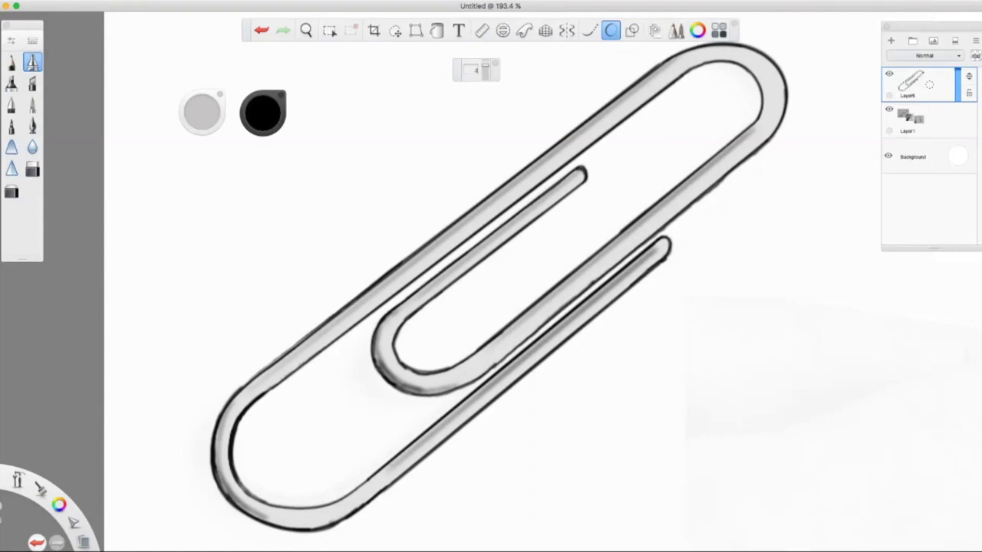
mouse_move(329, 524)
left_mouse_down()
mouse_move(269, 522)
mouse_move(361, 506)
left_mouse_up()
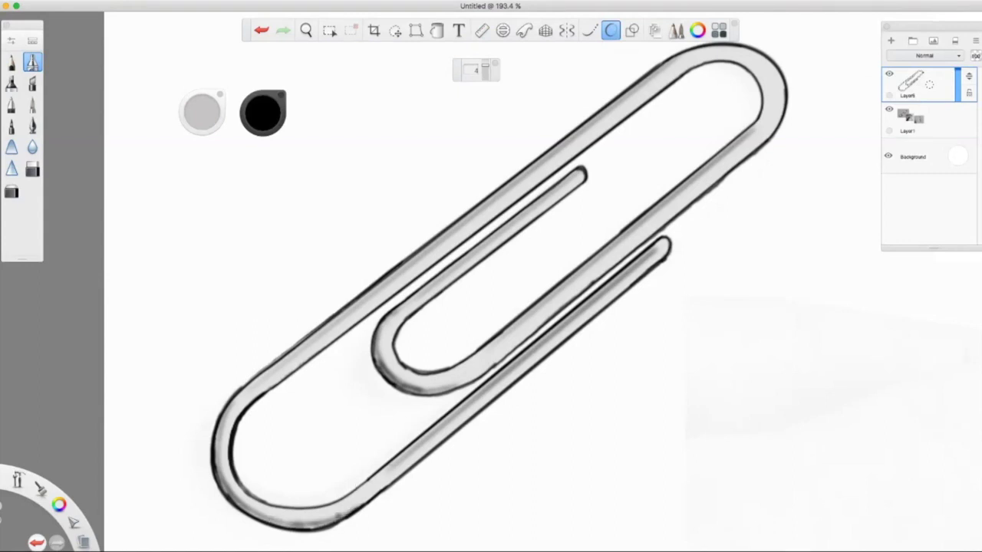
mouse_move(700, 59)
left_mouse_down()
mouse_move(768, 92)
mouse_move(744, 134)
left_mouse_up()
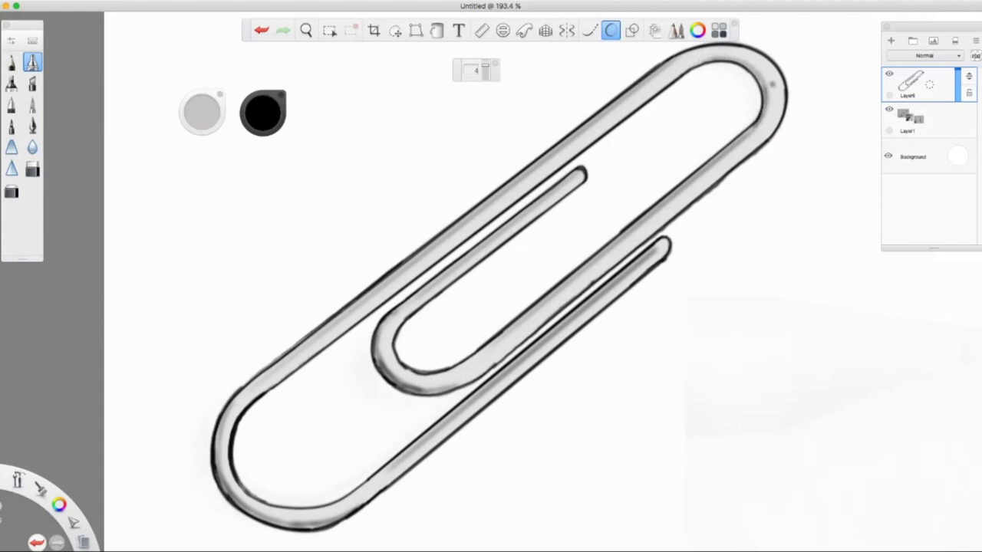
key("super+z")
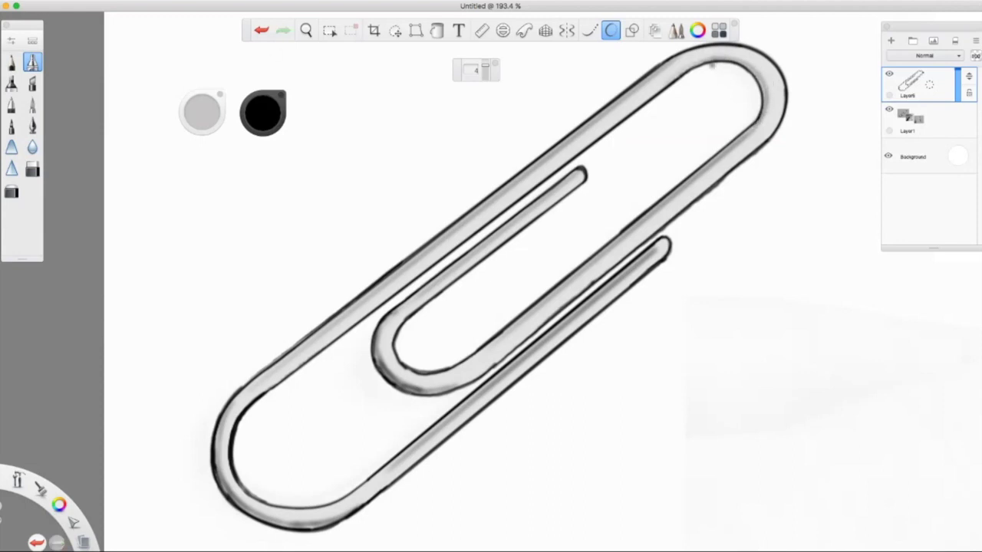
left_click_drag(694, 73, 748, 63)
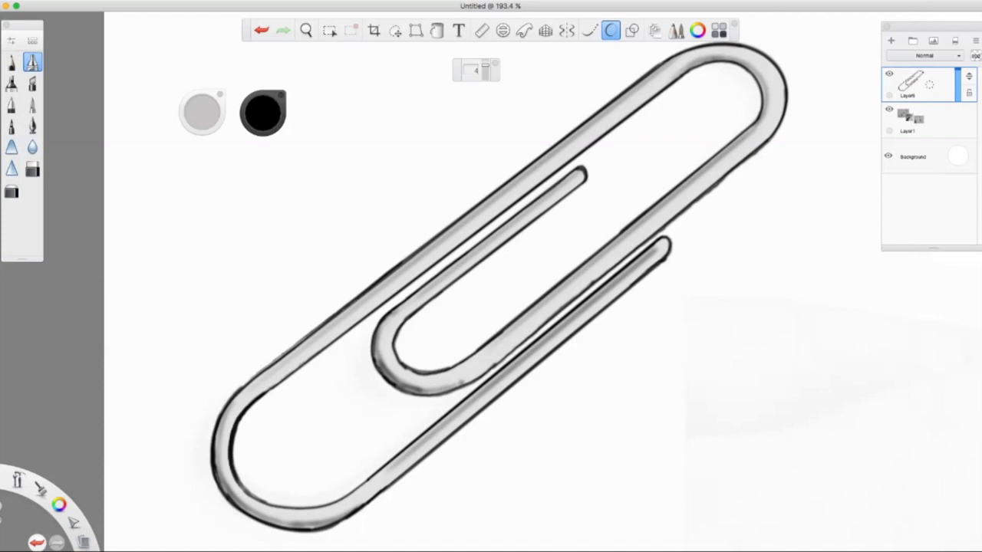
left_click_drag(455, 388, 514, 347)
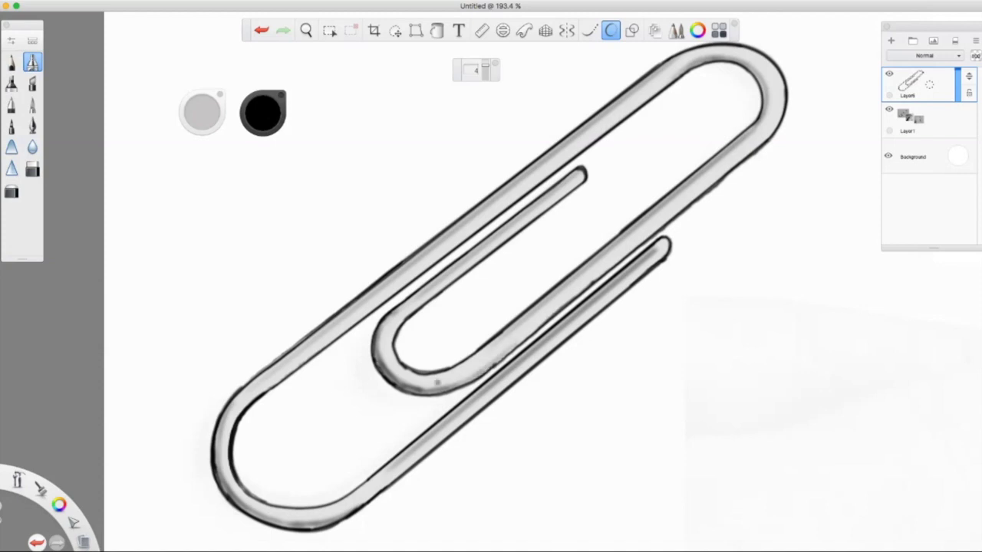
left_click_drag(312, 522, 262, 512)
Lay the guide along the inner and lower wires and raise the airbrush Flow to 81%.
key("r")
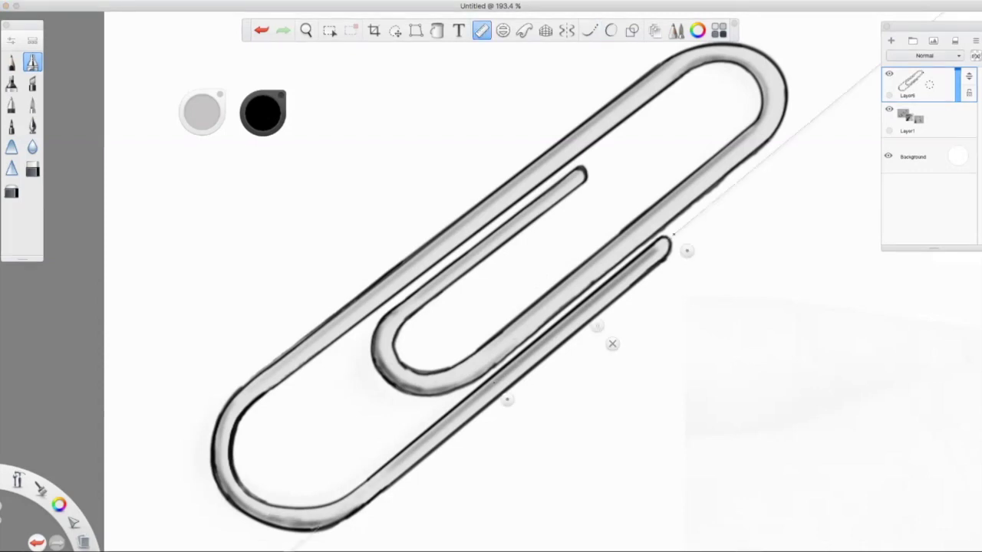
left_click_drag(540, 256, 533, 232)
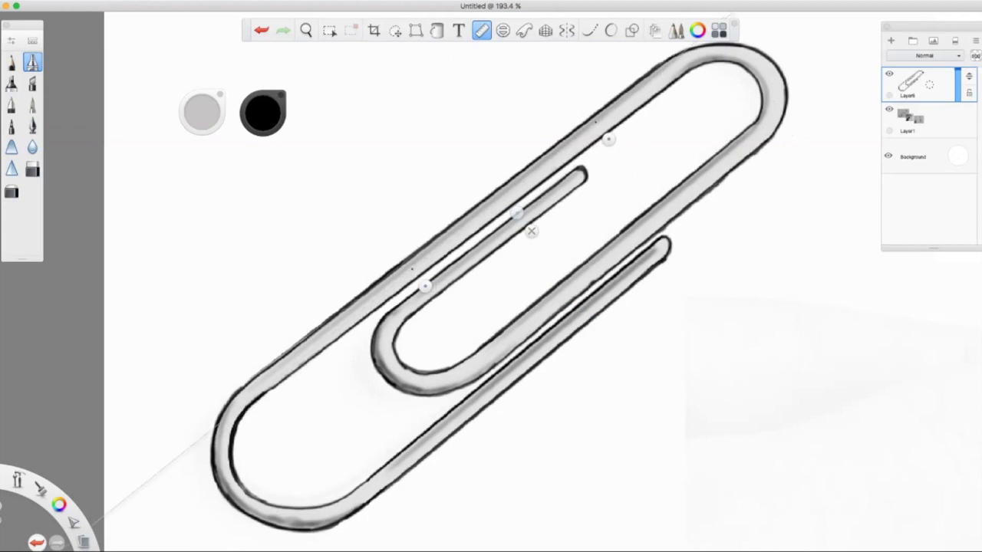
left_click_drag(608, 138, 611, 145)
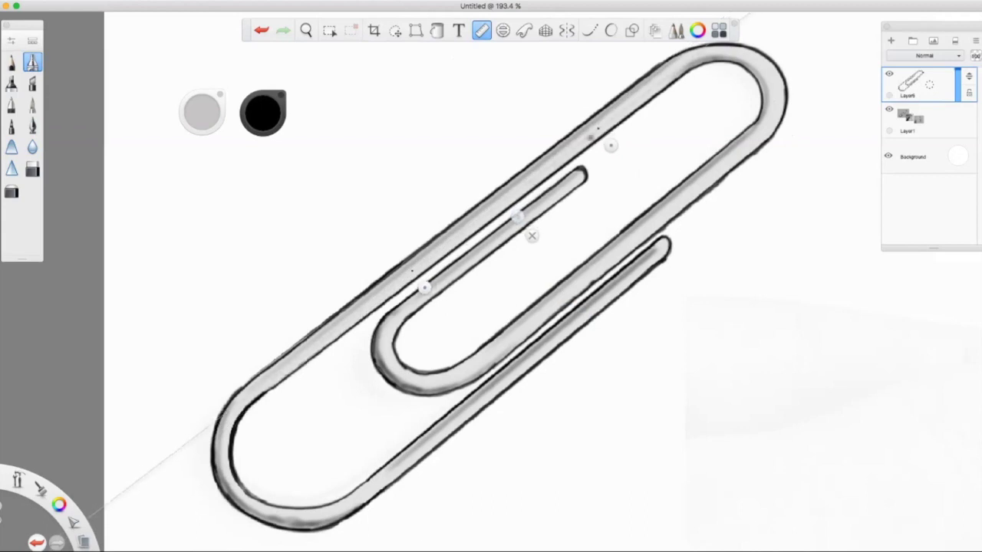
left_click(262, 112)
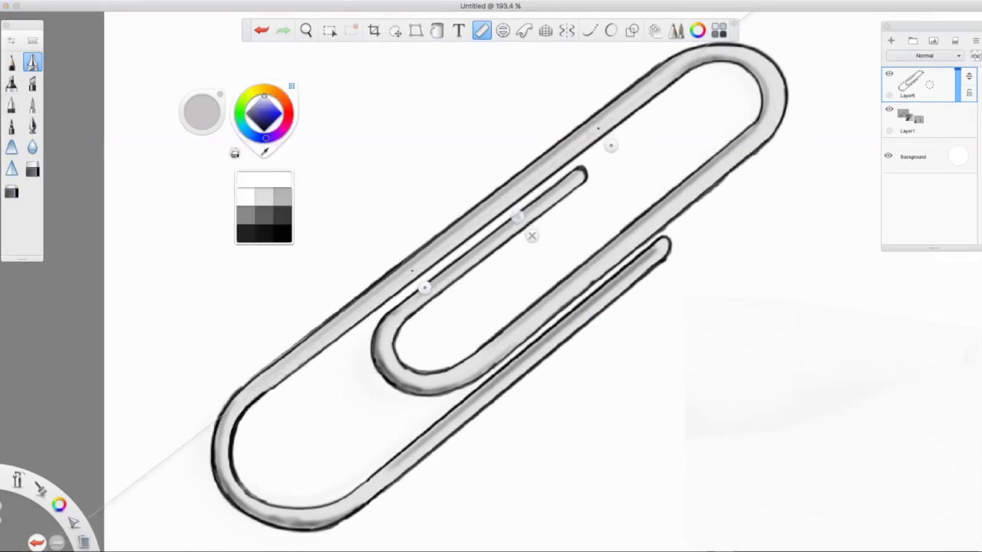
key("super+b")
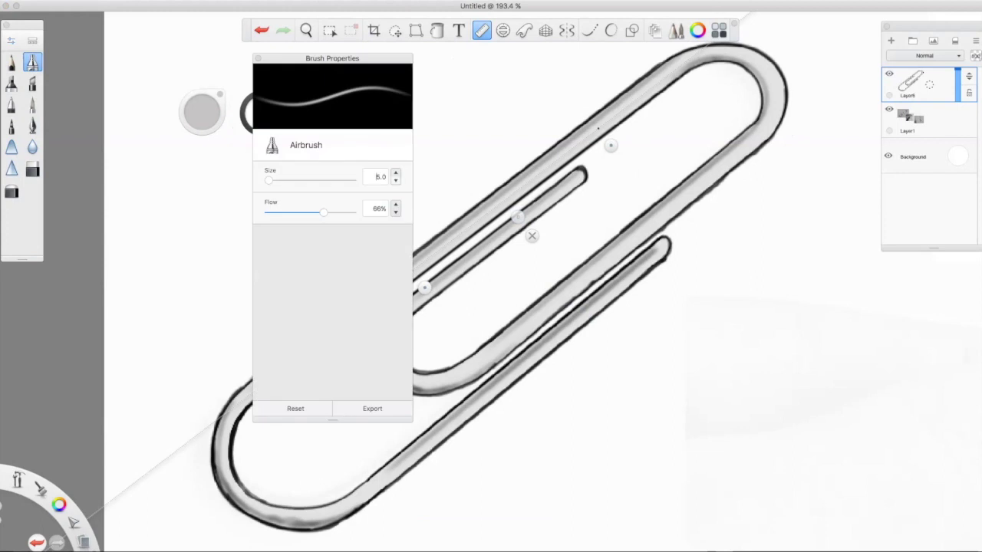
key("super+b")
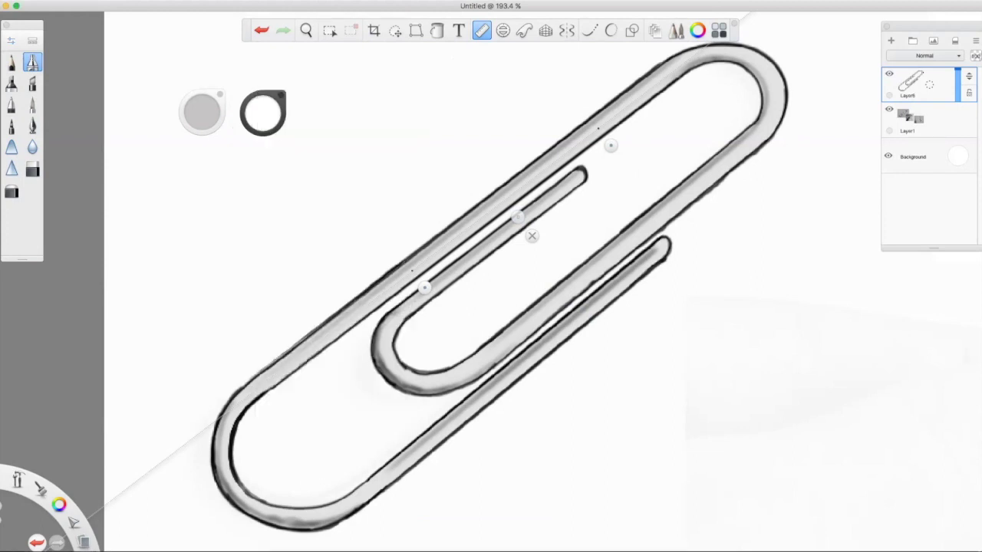
key("super+i")
key("super+i")
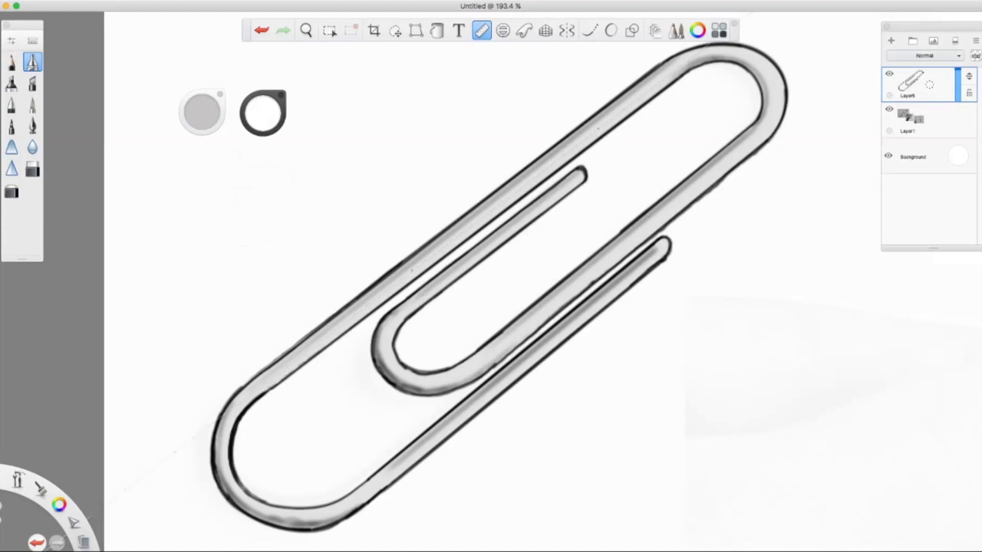
key("super+b")
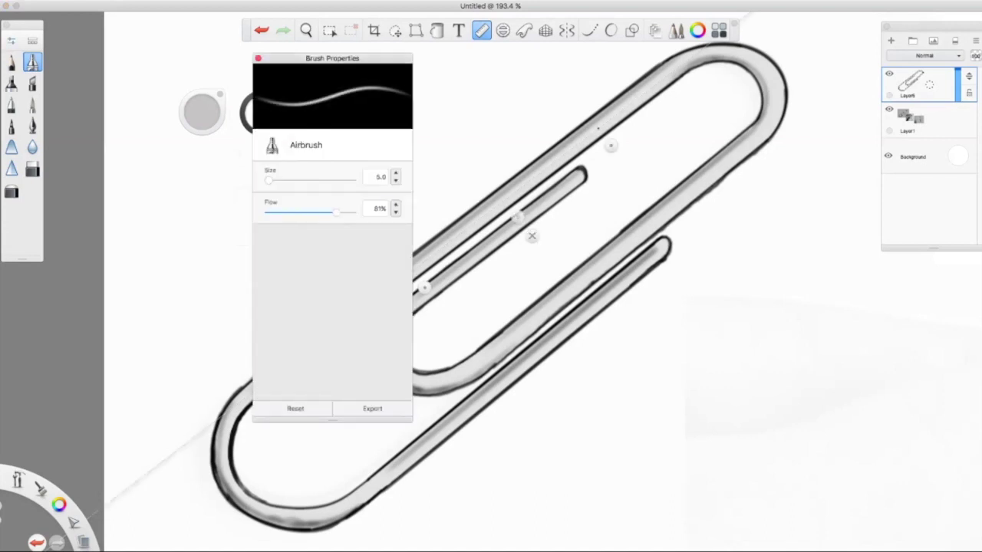
key("super+b")
left_click_drag(532, 235, 589, 368)
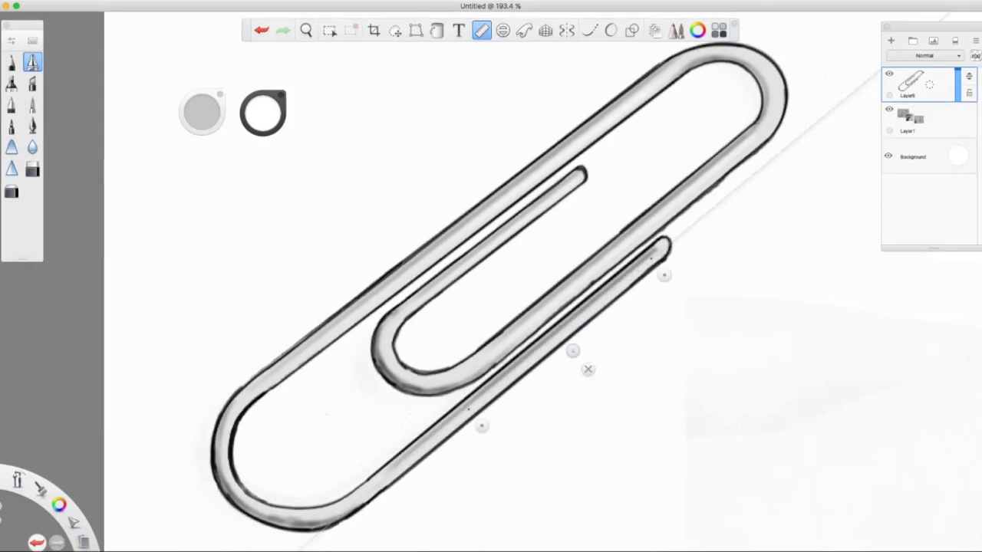
key("r")
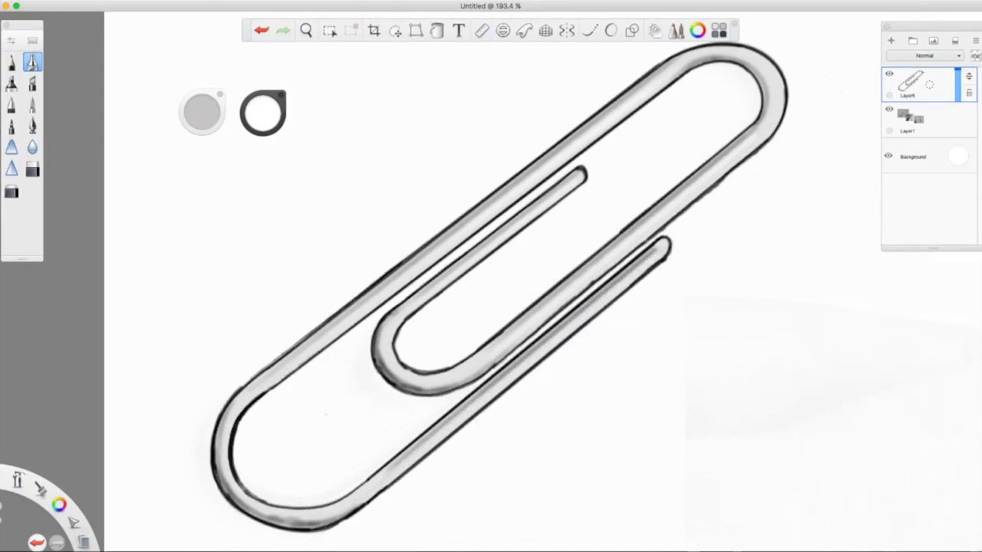
Raise the reference photo layer's opacity to 26% and zoom in on the fingers-holding-paperclip photo.
key("space")
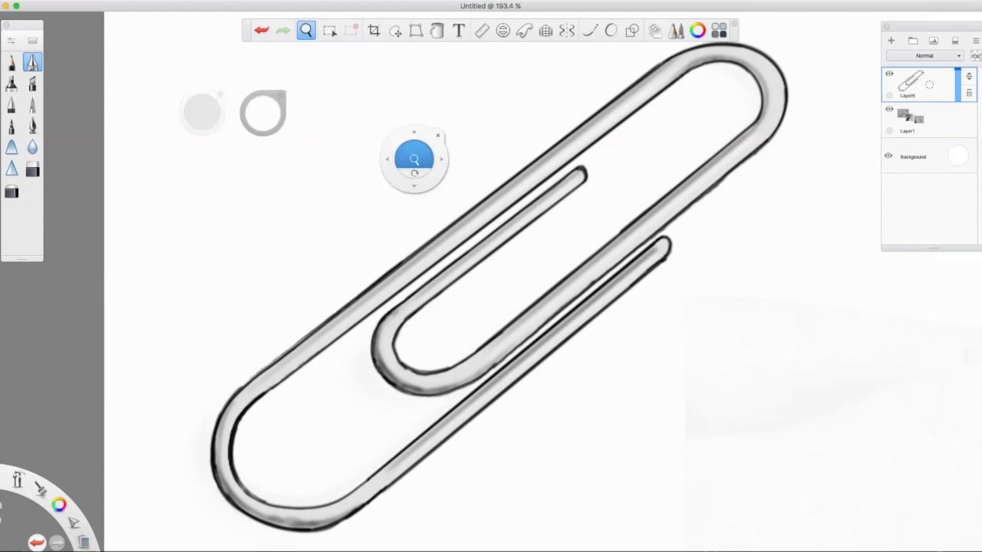
left_click_drag(414, 168, 391, 251)
left_click_drag(908, 116, 947, 116)
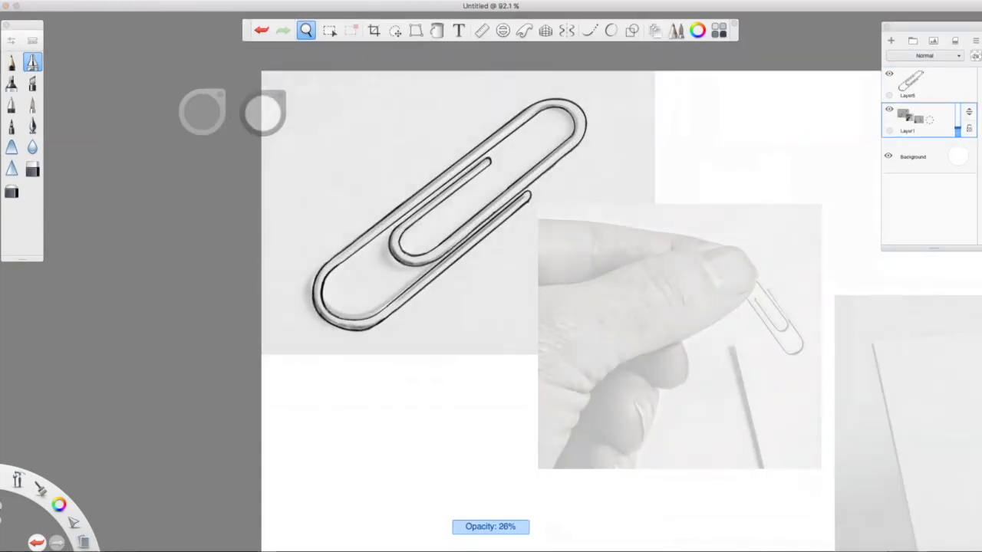
key("space")
left_click_drag(326, 54, 615, 207)
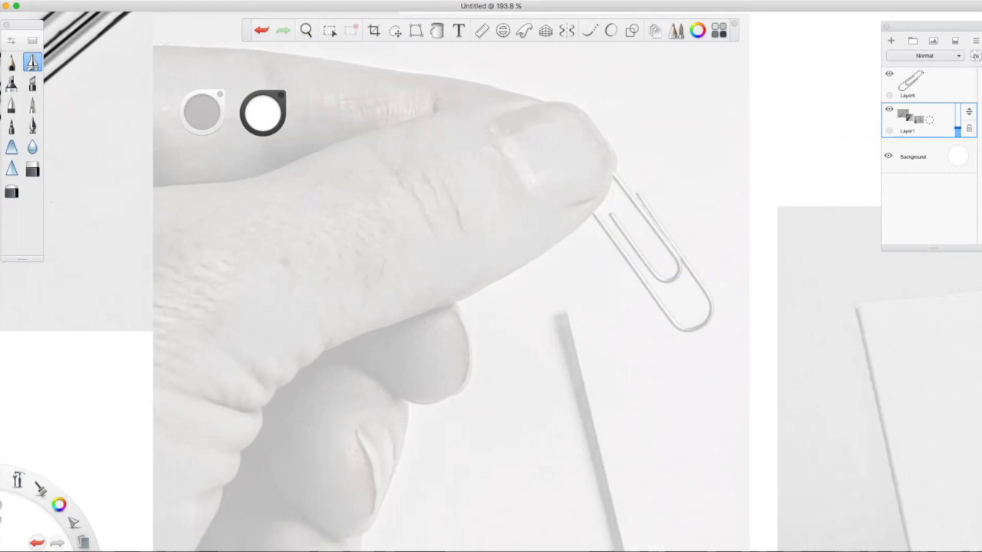
Pick a finer brush, make Layer6 active and set the ink colour to black.
left_click(12, 62)
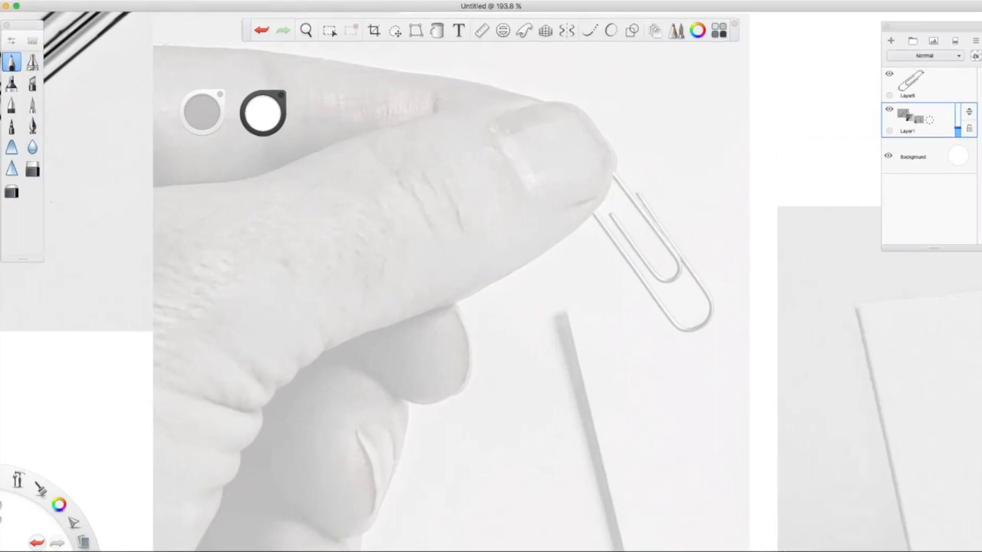
left_click(920, 82)
left_click(263, 112)
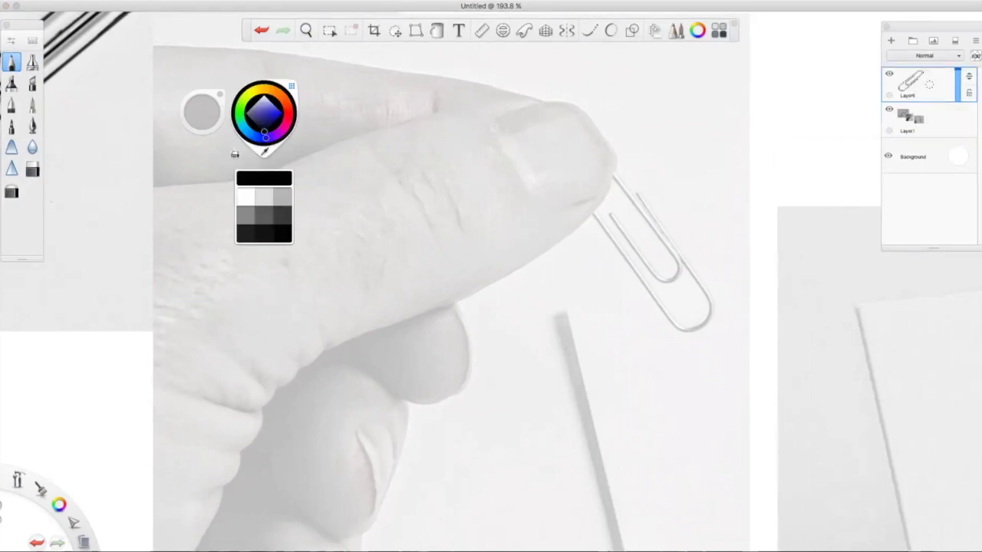
key("Escape")
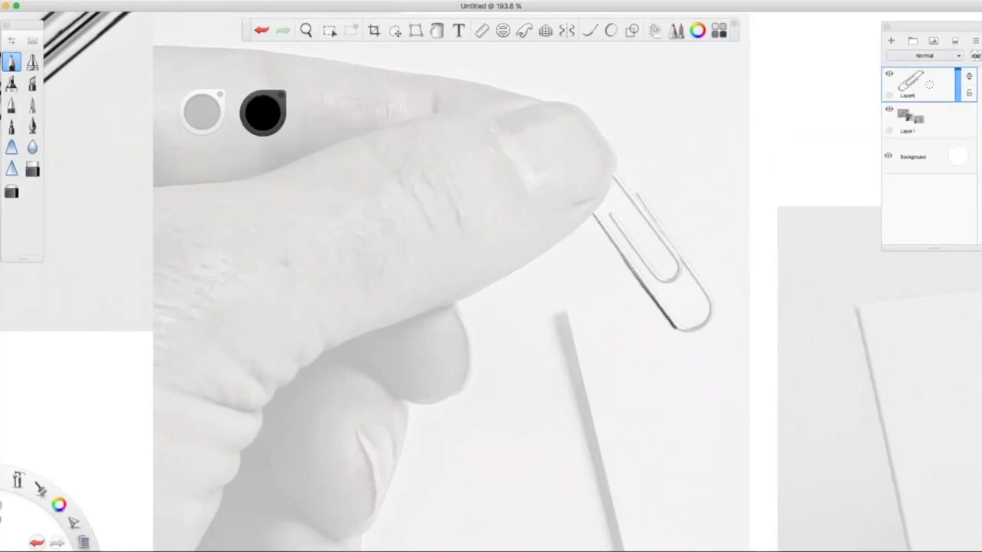
key("super+z")
key("o")
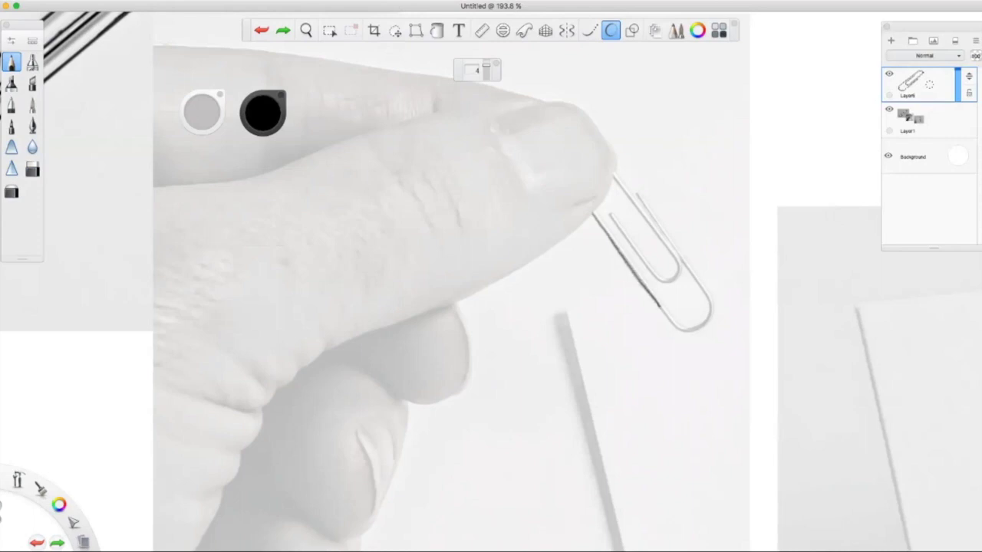
key("super+shift+z")
Ink the clip's inner and outer wires, then redraw the inner curve's bottom and right side.
left_click_drag(613, 218, 656, 278)
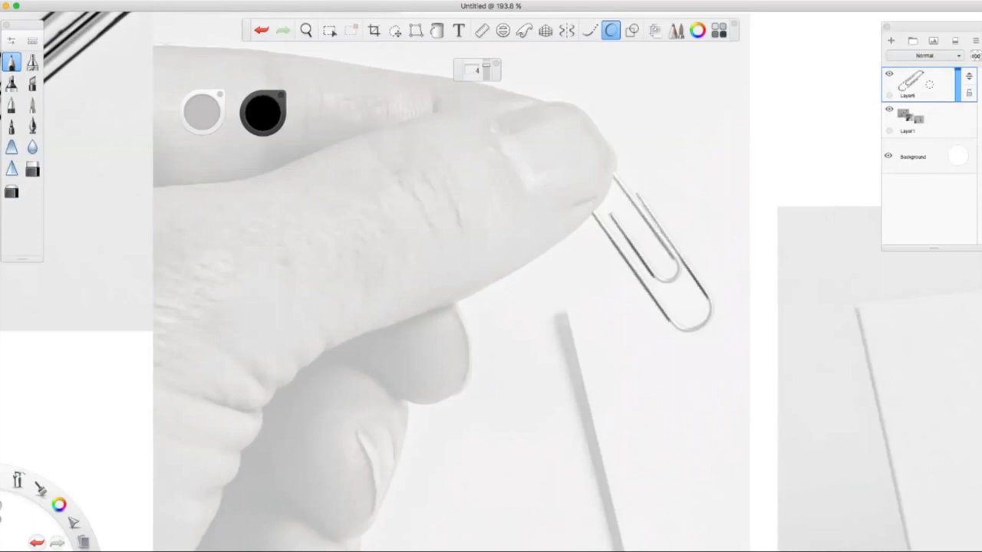
left_click_drag(606, 224, 632, 260)
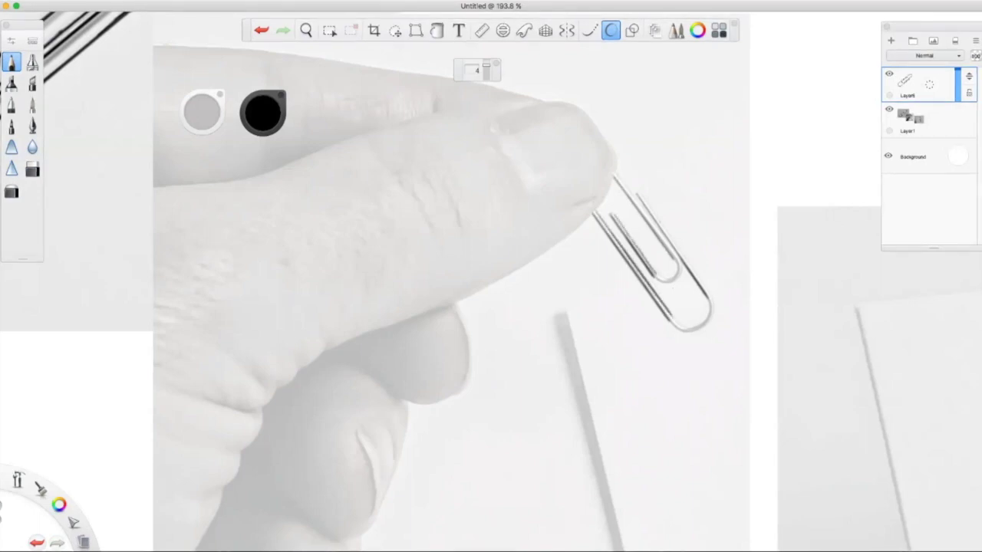
mouse_move(658, 221)
left_mouse_down()
mouse_move(712, 292)
mouse_move(742, 208)
mouse_move(806, 133)
left_mouse_up()
key("space")
key("o")
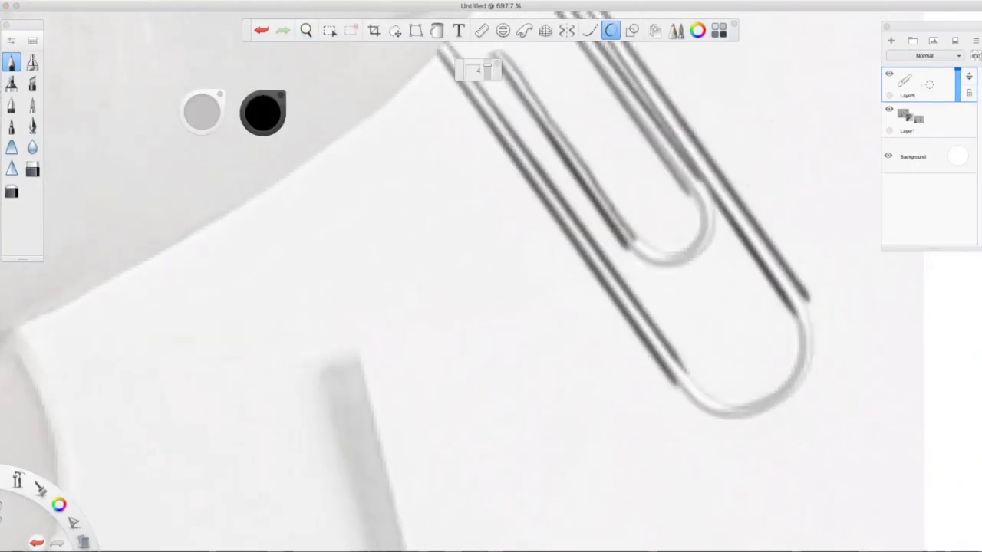
mouse_move(636, 246)
left_mouse_down()
mouse_move(695, 244)
mouse_move(700, 207)
mouse_move(656, 227)
mouse_move(694, 253)
left_mouse_up()
key("super+z")
mouse_move(627, 247)
left_mouse_down()
mouse_move(694, 259)
mouse_move(697, 170)
mouse_move(664, 155)
left_mouse_up()
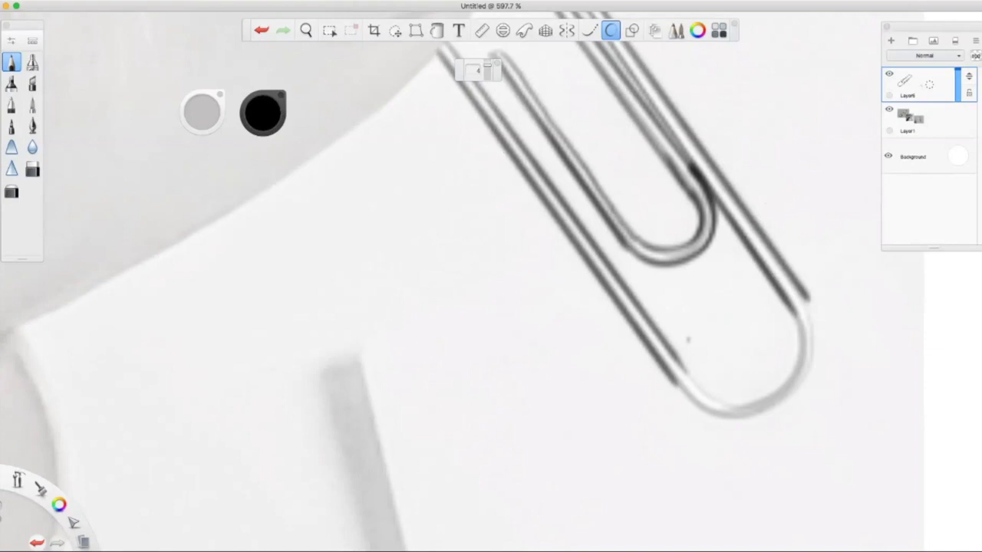
Ink the outer curve's right side and bottom, the inner wires, and the rounded top wire tips.
mouse_move(809, 299)
left_mouse_down()
mouse_move(814, 338)
mouse_move(797, 387)
mouse_move(728, 411)
mouse_move(694, 387)
left_mouse_up()
mouse_move(802, 383)
left_mouse_down()
mouse_move(751, 420)
mouse_move(711, 411)
mouse_move(669, 374)
left_mouse_up()
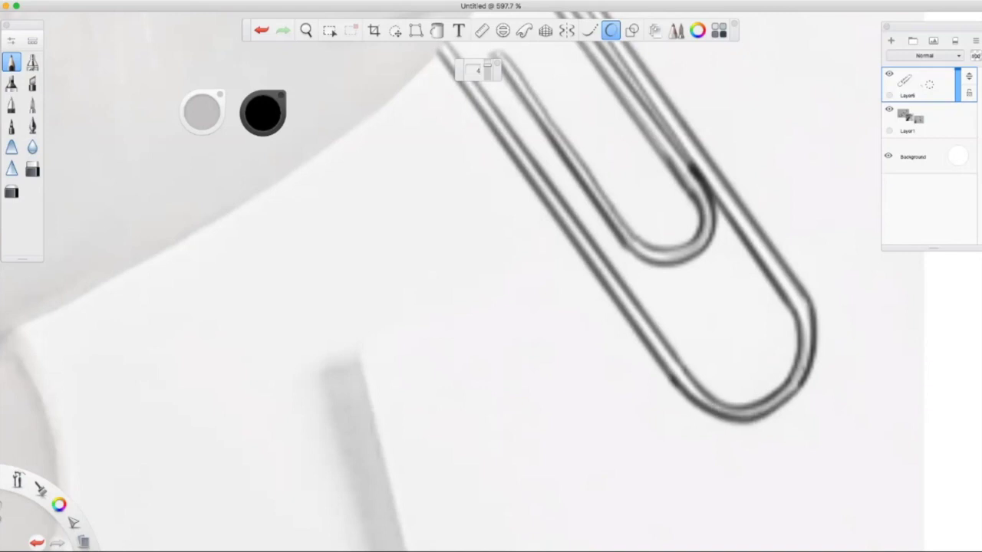
left_click_drag(618, 51, 695, 167)
left_click_drag(517, 71, 632, 232)
left_click_drag(529, 88, 660, 253)
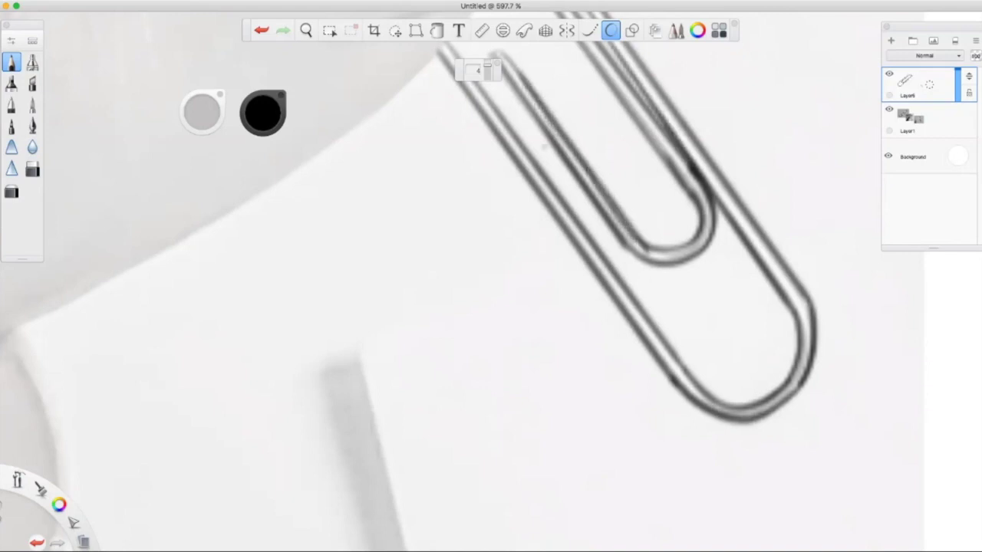
left_click_drag(495, 223, 390, 363)
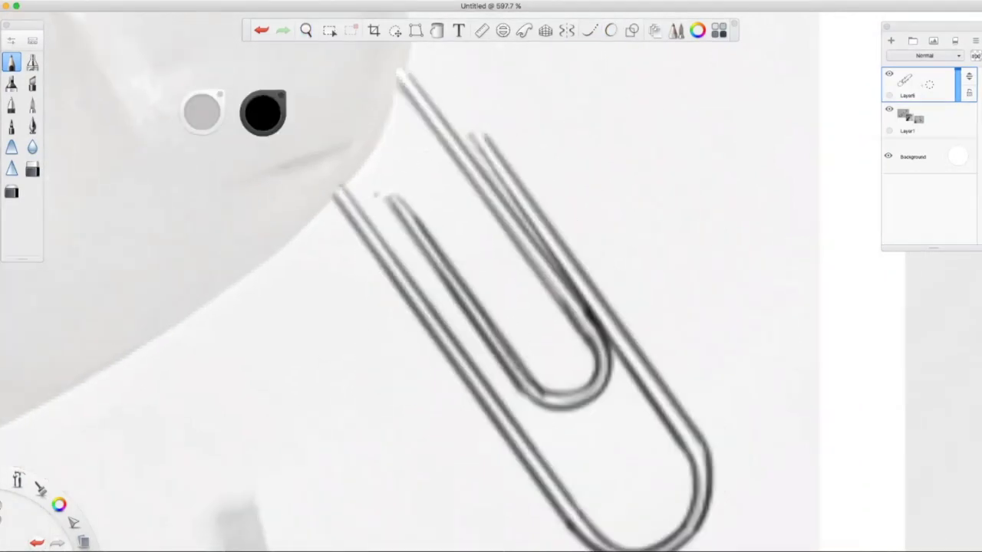
mouse_move(394, 73)
left_mouse_down()
mouse_move(434, 134)
mouse_move(491, 148)
left_mouse_up()
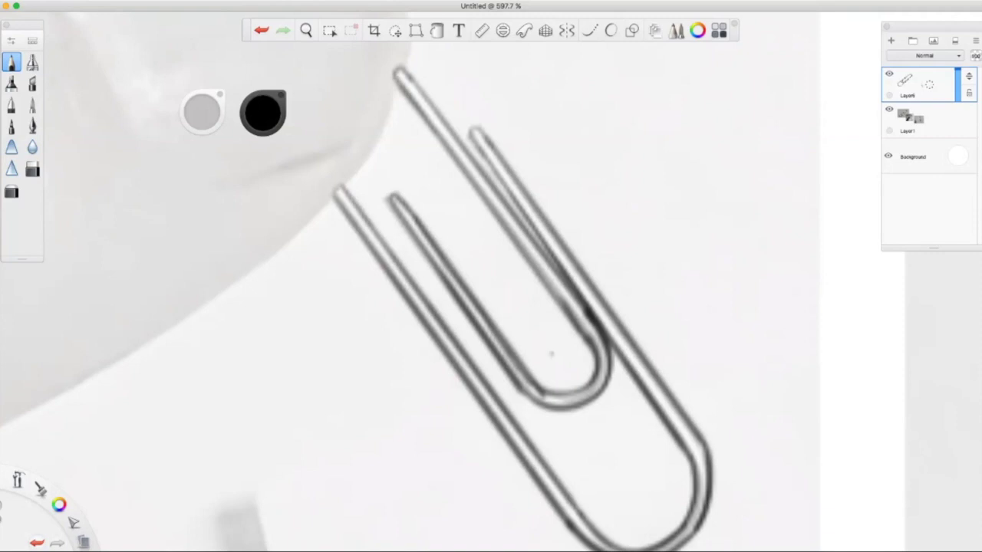
Zoom into the inner loop, shrink the eraser and erase a highlight streak along the middle wire.
key("e")
left_click(305, 30)
left_click_drag(490, 276, 511, 77)
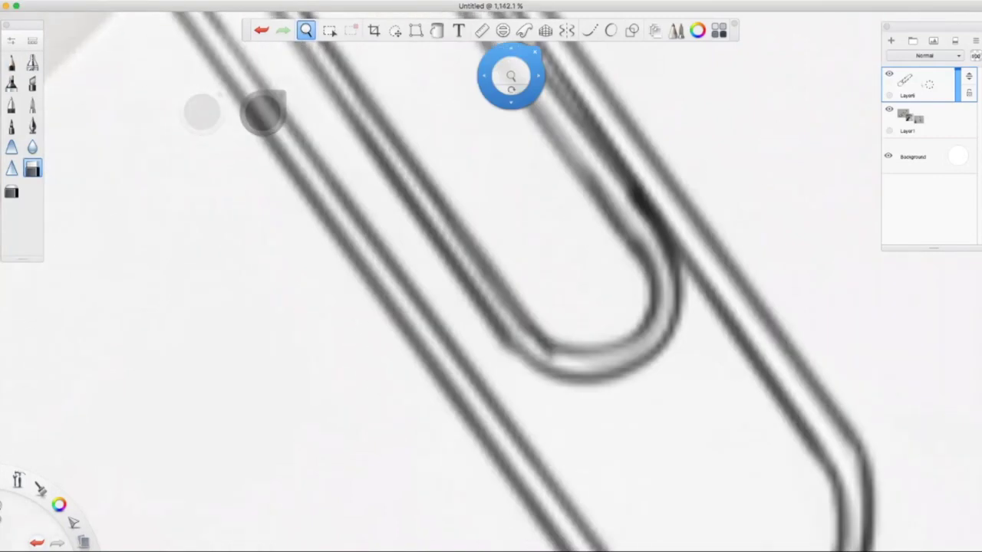
left_click(263, 112)
left_click(395, 181)
left_click(536, 347)
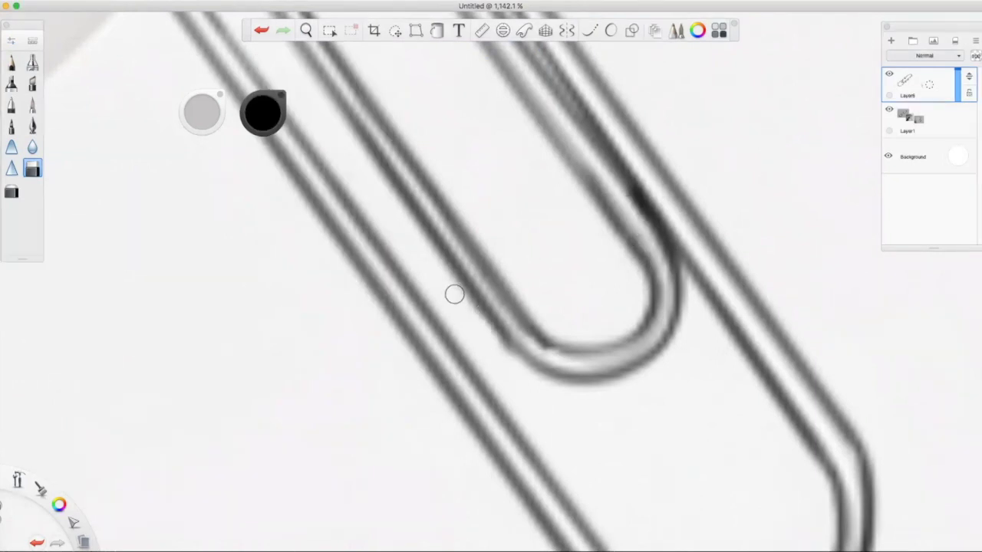
mouse_move(514, 322)
left_mouse_down()
mouse_move(338, 79)
mouse_move(330, 52)
left_mouse_up()
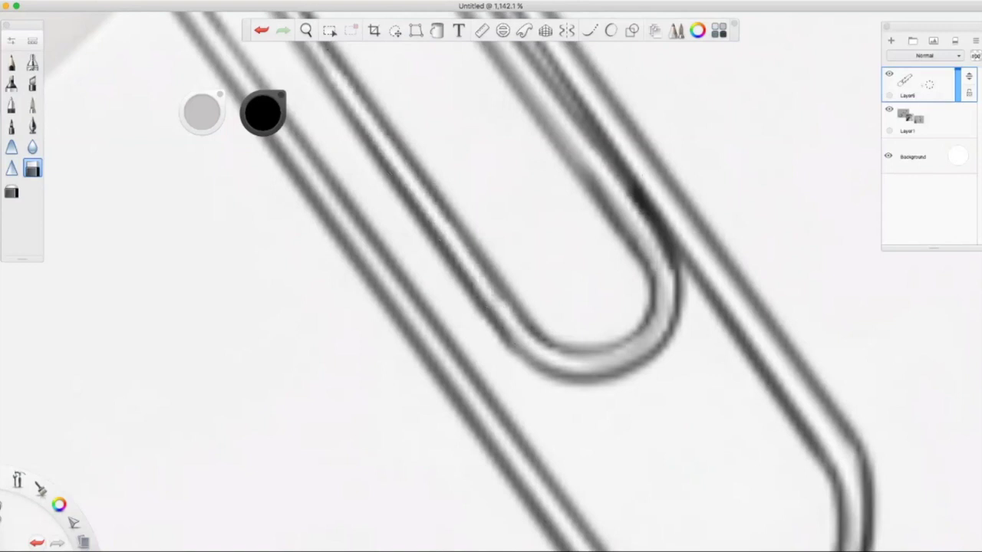
scroll(769, 302, "down", 5)
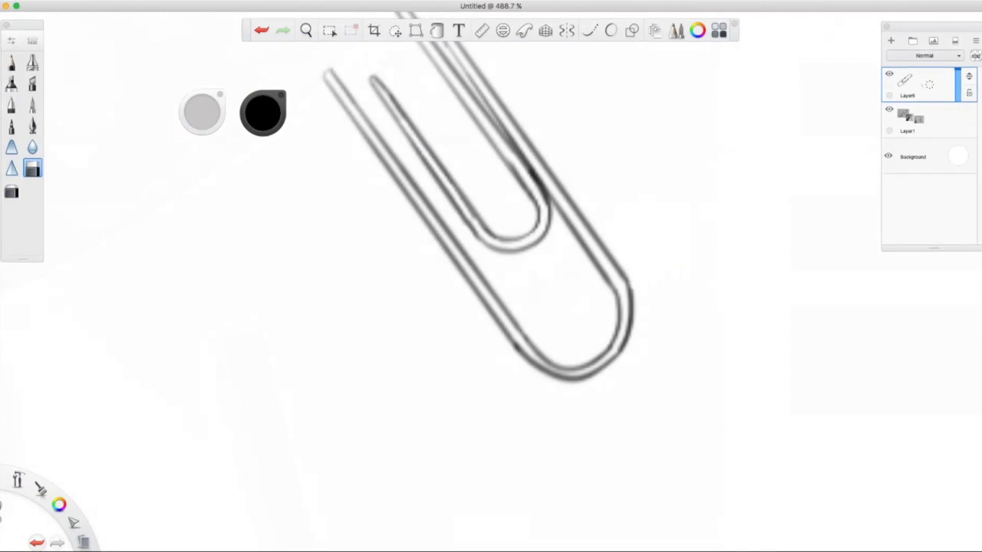
Lighten the outer right edge, extend the lower-left line, darken the bottom curve and erase a small spot.
left_click_drag(620, 265, 628, 296)
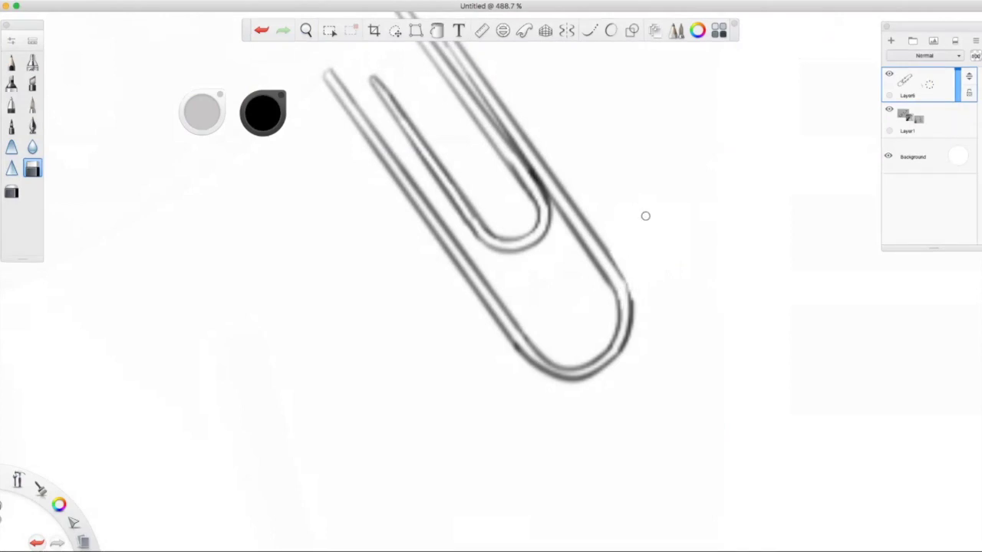
key("e")
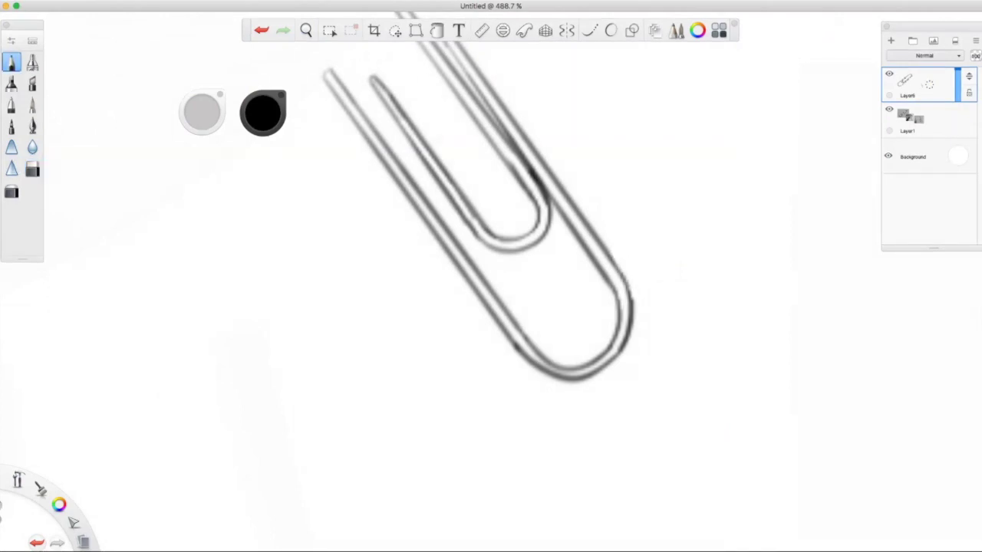
key("e")
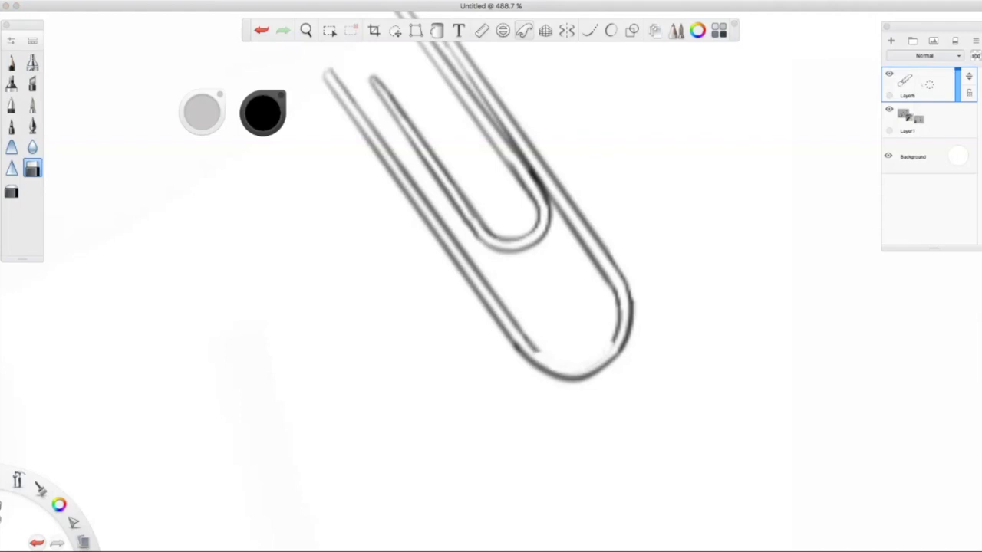
key("e")
left_click_drag(537, 353, 556, 361)
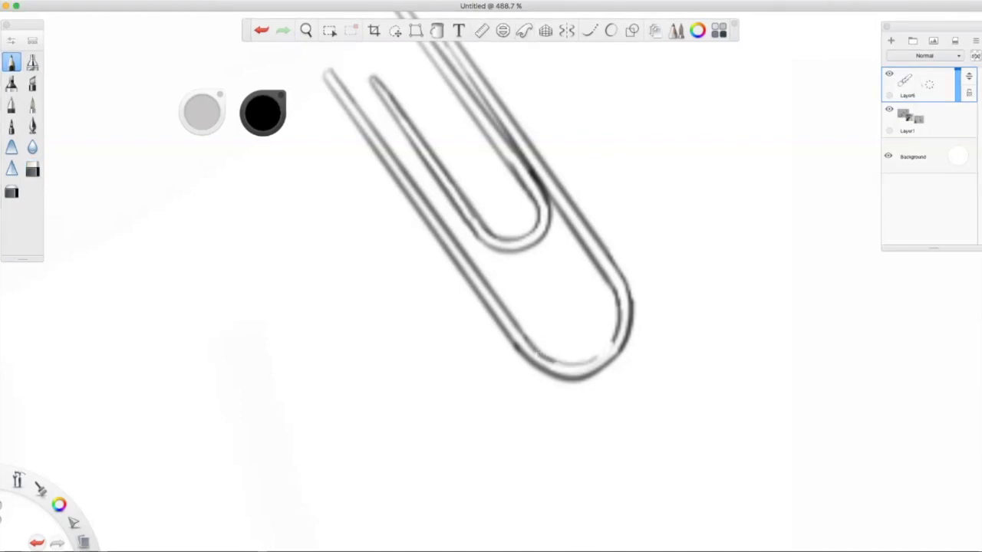
mouse_move(615, 338)
left_mouse_down()
mouse_move(586, 362)
mouse_move(533, 351)
mouse_move(611, 353)
left_mouse_up()
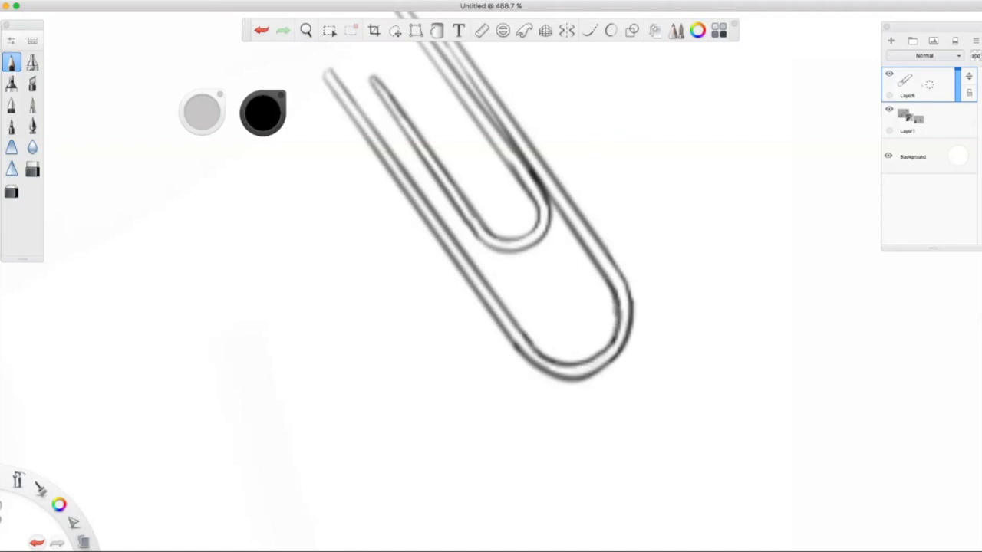
key("e")
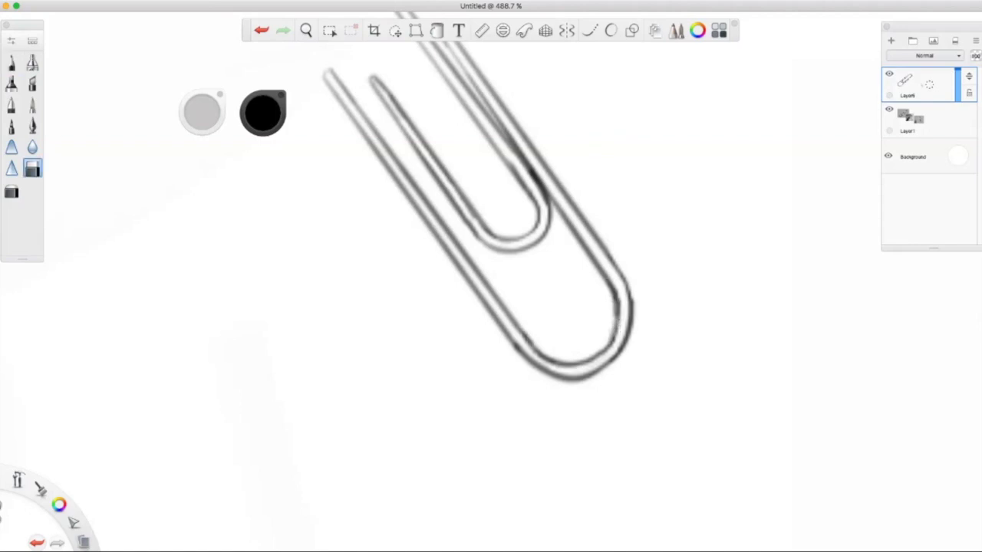
left_click_drag(528, 344, 515, 342)
Darken the outline's right side and upper prong area, and shade the left and back prongs.
key("p")
left_click_drag(631, 326, 619, 273)
left_click_drag(506, 159, 482, 127)
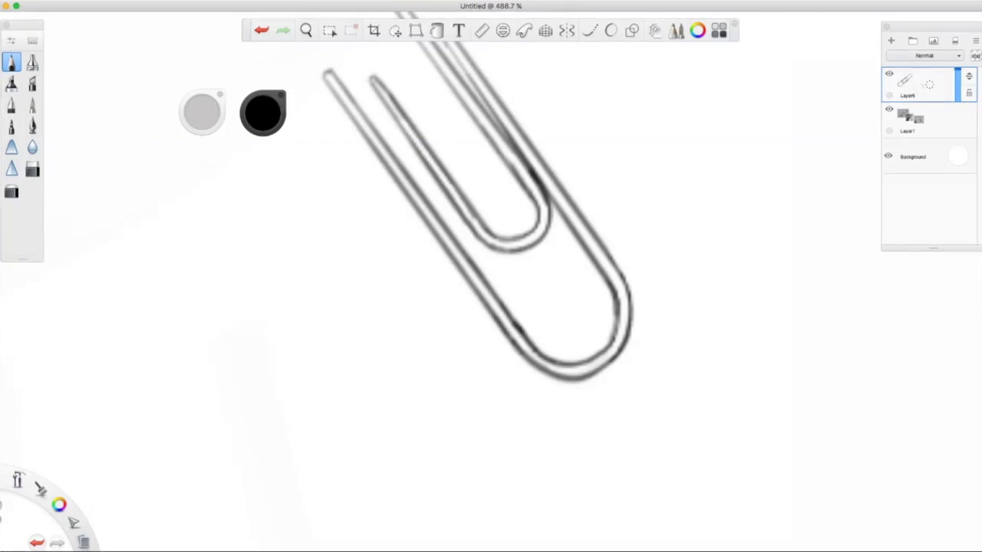
left_click_drag(632, 338, 631, 299)
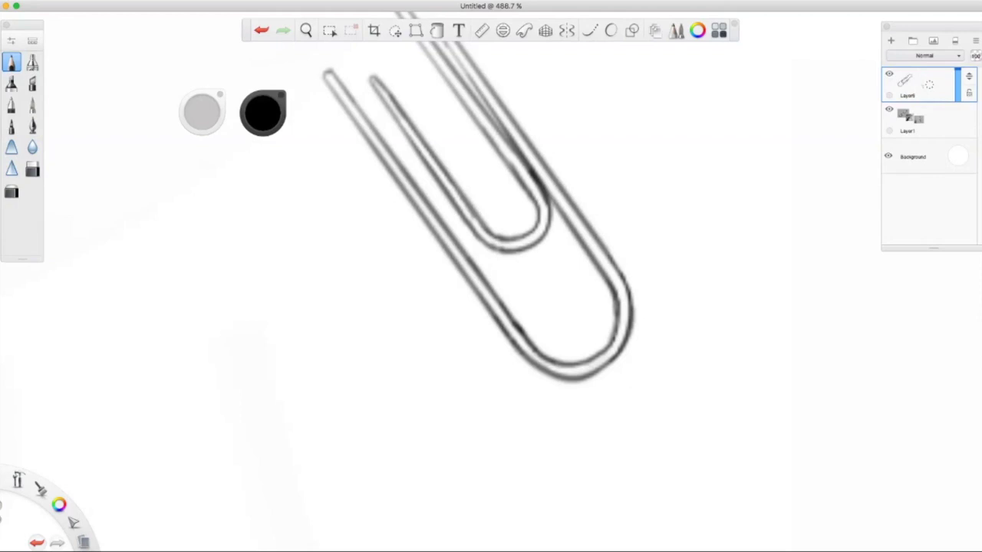
mouse_move(351, 121)
left_mouse_down()
mouse_move(325, 80)
mouse_move(376, 134)
mouse_move(372, 80)
left_mouse_up()
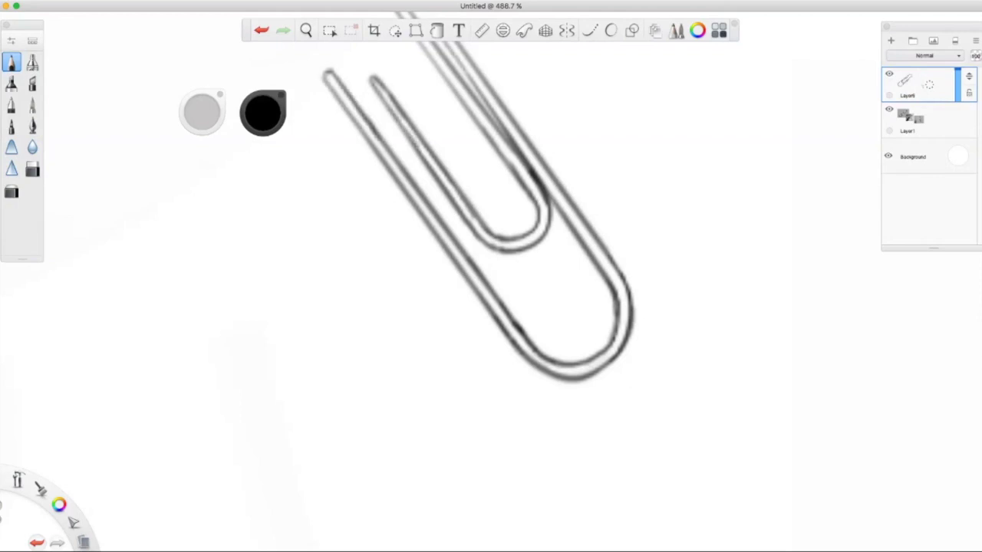
left_click_drag(451, 54, 514, 172)
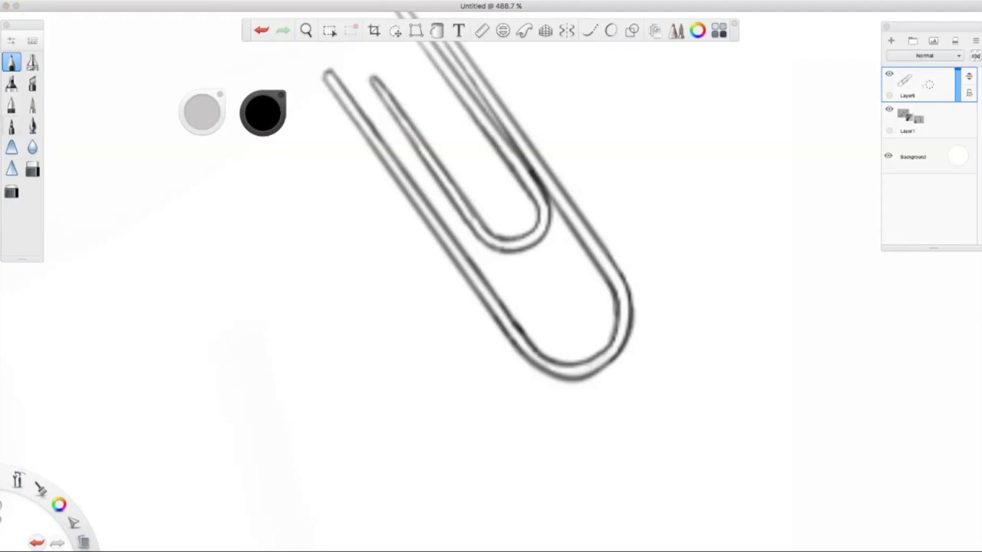
Zoom out to the whole clip, fade in the hand reference photo, and pick the black pencil on the top layer.
key("e")
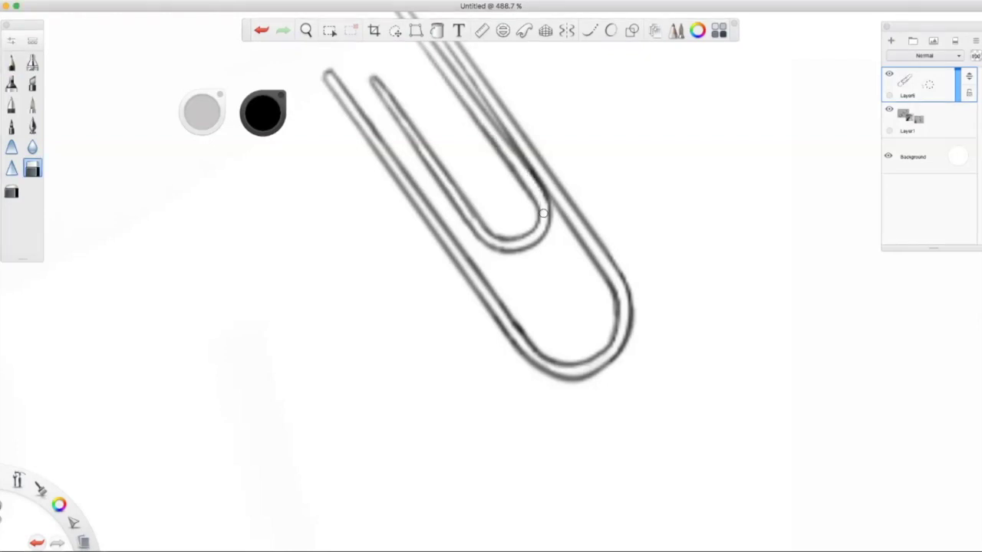
left_click_drag(305, 30, 325, 303)
scroll(491, 276, "left", 5)
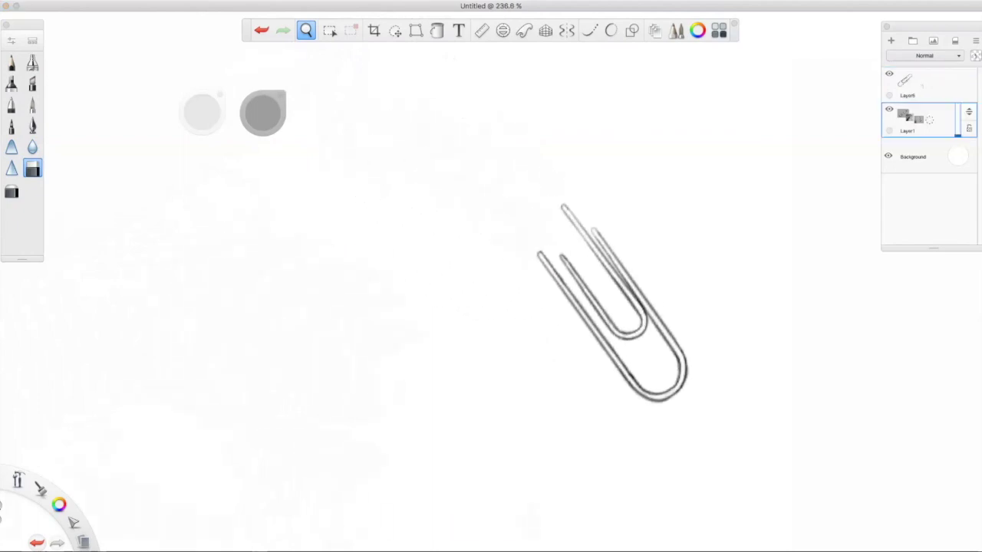
left_click_drag(956, 135, 957, 130)
left_click(11, 61)
left_click(916, 85)
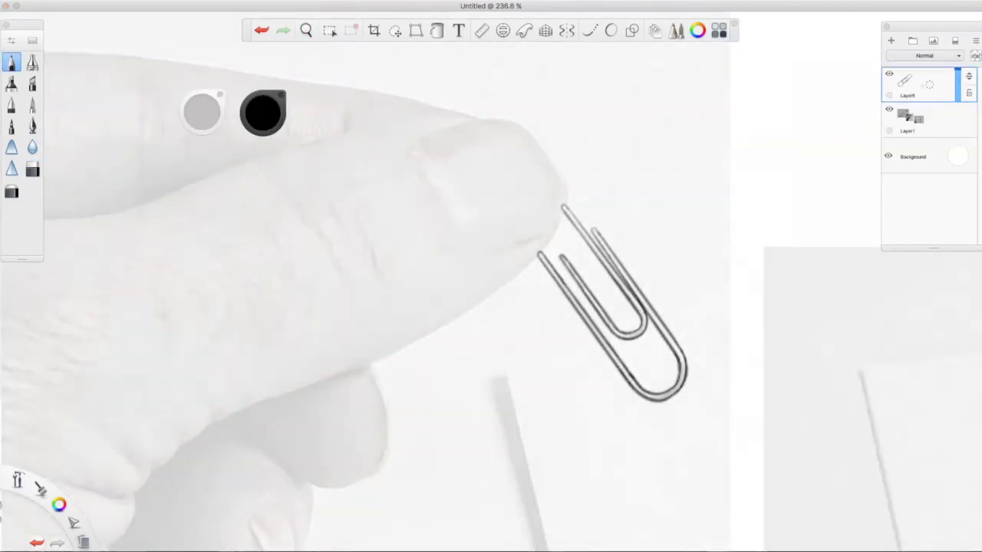
Ink the finger's top edge, draw a curve along its underside, and outline and shade the fingernail.
mouse_move(123, 211)
left_mouse_down()
mouse_move(315, 140)
mouse_move(502, 117)
left_mouse_up()
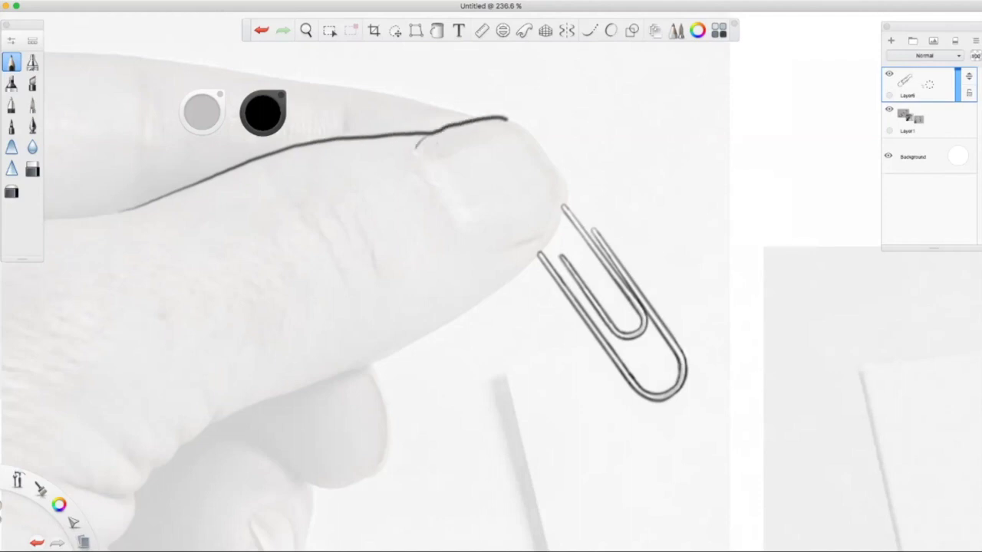
mouse_move(418, 147)
left_mouse_down()
mouse_move(467, 250)
mouse_move(552, 233)
mouse_move(565, 179)
left_mouse_up()
left_click_drag(504, 117, 546, 159)
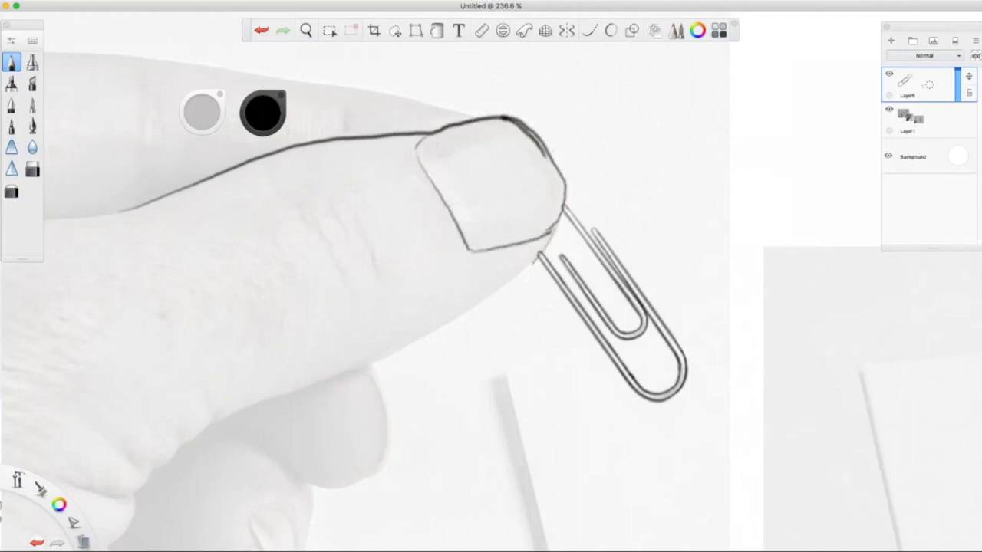
left_click(610, 30)
mouse_move(350, 369)
left_mouse_down()
mouse_move(429, 332)
mouse_move(540, 253)
mouse_move(556, 230)
left_mouse_up()
mouse_move(418, 142)
left_mouse_down()
mouse_move(468, 249)
mouse_move(555, 225)
left_mouse_up()
left_click_drag(469, 251, 537, 233)
left_click_drag(547, 165, 554, 205)
left_click_drag(504, 128, 531, 155)
left_click_drag(440, 151, 494, 136)
mouse_move(477, 197)
left_mouse_down()
mouse_move(521, 181)
mouse_move(492, 162)
left_mouse_up()
left_click_drag(537, 170, 546, 208)
Extend the finger's outlines, join the top outline to the nail, and add crease ticks along the finger.
mouse_move(153, 467)
left_mouse_down()
mouse_move(242, 409)
mouse_move(349, 368)
mouse_move(124, 503)
left_mouse_up()
left_click_drag(159, 407, 183, 432)
left_click_drag(119, 442, 147, 474)
left_click_drag(199, 388, 220, 414)
left_click_drag(284, 207, 336, 262)
left_click_drag(336, 192, 373, 242)
left_click_drag(121, 211, 47, 218)
mouse_move(57, 54)
left_mouse_down()
mouse_move(201, 65)
mouse_move(466, 108)
left_mouse_up()
mouse_move(138, 77)
left_mouse_down()
mouse_move(153, 145)
mouse_move(164, 138)
left_mouse_up()
left_click_drag(342, 100, 345, 134)
left_click_drag(85, 66, 104, 124)
left_click_drag(461, 105, 494, 116)
Draw the lower finger outline and the thumb's bottom and right curve with a small hook.
mouse_move(196, 452)
left_mouse_down()
mouse_move(297, 476)
mouse_move(311, 506)
left_mouse_up()
mouse_move(305, 483)
left_mouse_down()
mouse_move(351, 481)
mouse_move(381, 451)
mouse_move(368, 371)
mouse_move(397, 445)
left_mouse_up()
mouse_move(365, 474)
left_mouse_down()
mouse_move(387, 383)
mouse_move(371, 381)
left_mouse_up()
left_click_drag(310, 507, 303, 539)
Strengthen the reference photo's visibility and switch to a different pencil on the top ink layer.
left_click(917, 119)
left_click_drag(928, 119, 931, 119)
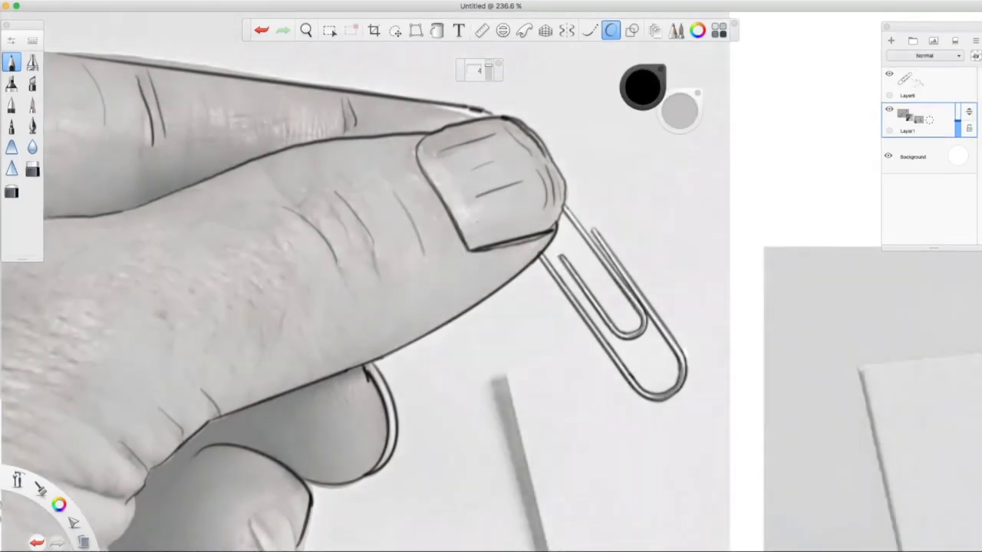
key("Up")
mouse_move(145, 109)
left_mouse_down()
mouse_move(140, 193)
mouse_move(294, 146)
left_mouse_up()
left_click(12, 104)
left_click(261, 31)
Retrace the finger's upper, lower and right edges and the fingernail's outline in darker ink.
mouse_move(115, 213)
left_mouse_down()
mouse_move(261, 157)
mouse_move(485, 117)
left_mouse_up()
mouse_move(427, 132)
left_mouse_down()
mouse_move(420, 176)
mouse_move(469, 249)
mouse_move(557, 224)
left_mouse_up()
mouse_move(506, 120)
left_mouse_down()
mouse_move(560, 192)
mouse_move(565, 227)
left_mouse_up()
mouse_move(129, 497)
left_mouse_down()
mouse_move(217, 417)
mouse_move(428, 332)
mouse_move(555, 227)
left_mouse_up()
left_click_drag(196, 452, 239, 443)
mouse_move(298, 478)
left_mouse_down()
mouse_move(370, 471)
mouse_move(389, 441)
left_mouse_up()
mouse_move(370, 363)
left_mouse_down()
mouse_move(388, 390)
mouse_move(383, 465)
left_mouse_up()
mouse_move(466, 106)
left_mouse_down()
mouse_move(499, 116)
mouse_move(460, 104)
left_mouse_up()
left_click_drag(61, 52, 501, 115)
left_click_drag(349, 94, 354, 126)
Ink creases on the upper finger and thumb, two fingernail lines, then fade the reference photo.
left_click_drag(138, 75, 142, 112)
left_click_drag(143, 112, 148, 186)
left_click_drag(150, 74, 157, 138)
left_click_drag(296, 206, 337, 291)
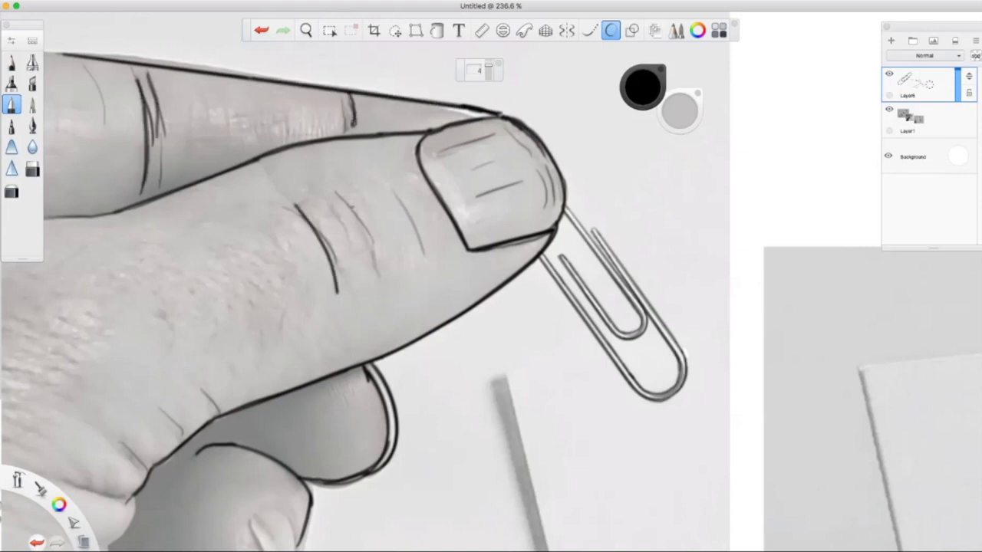
left_click_drag(337, 194, 375, 262)
left_click_drag(391, 189, 399, 205)
left_click_drag(450, 148, 498, 130)
left_click_drag(471, 196, 523, 181)
left_click_drag(203, 388, 216, 416)
left_click(908, 119)
Zoom out, enlarge the hard eraser and erase the stray strokes below the thumb.
key("space")
left_click_drag(583, 211, 574, 305)
key("e")
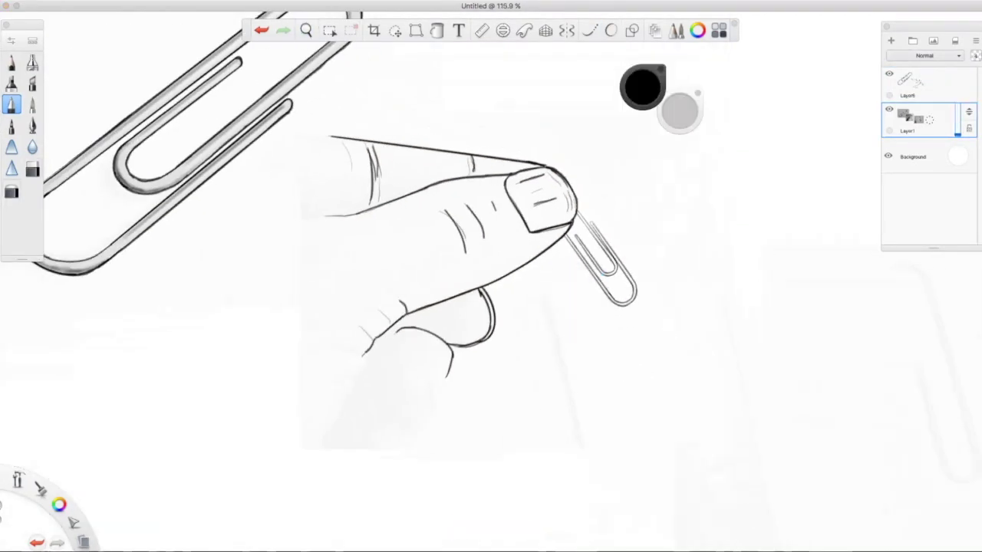
key("super+alt+b")
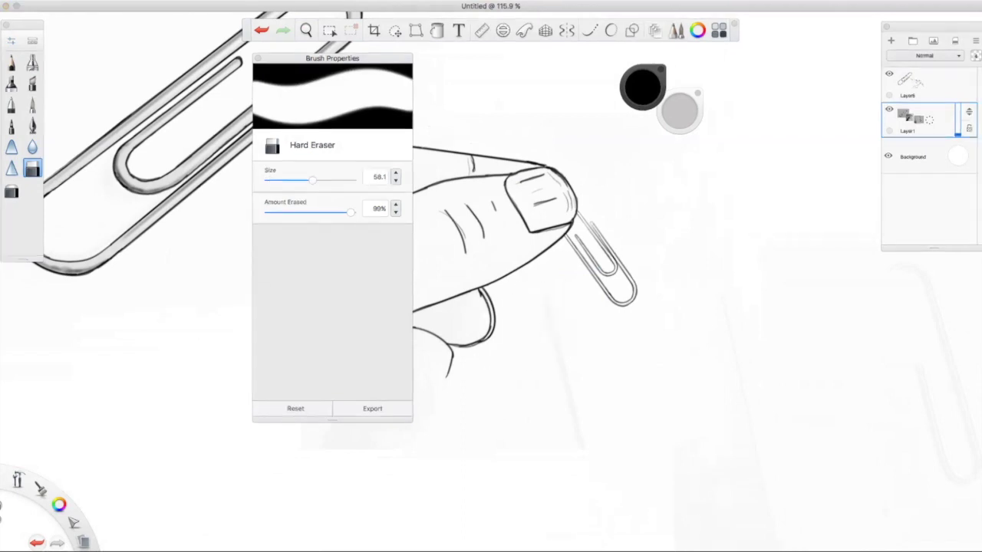
key("super+alt+b")
mouse_move(483, 342)
left_mouse_down()
mouse_move(487, 295)
mouse_move(448, 372)
mouse_move(399, 328)
left_mouse_up()
With the Line ruler on the top ink layer, draw the paper's vertical and top edge lines.
left_click(11, 63)
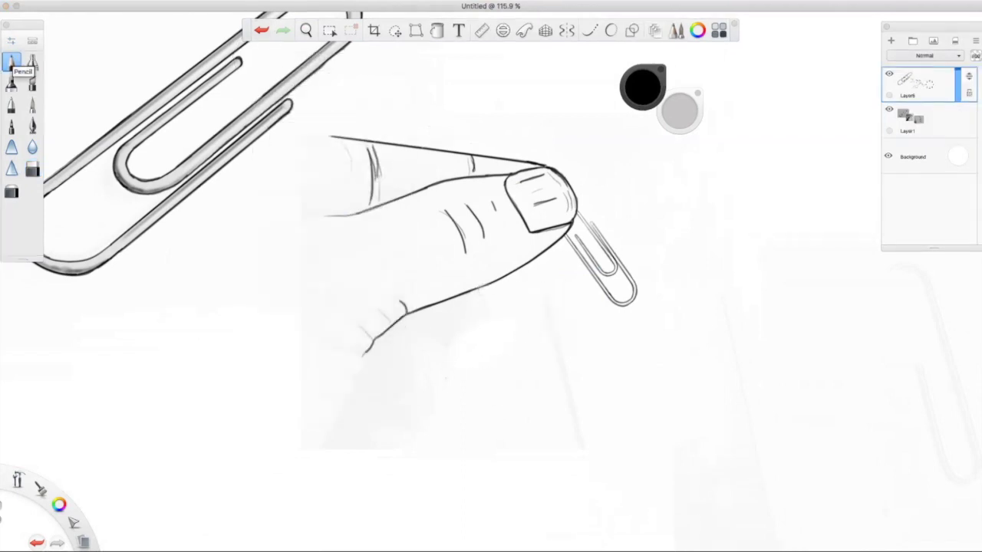
left_click(909, 119)
left_click_drag(957, 135, 957, 122)
left_click(632, 30)
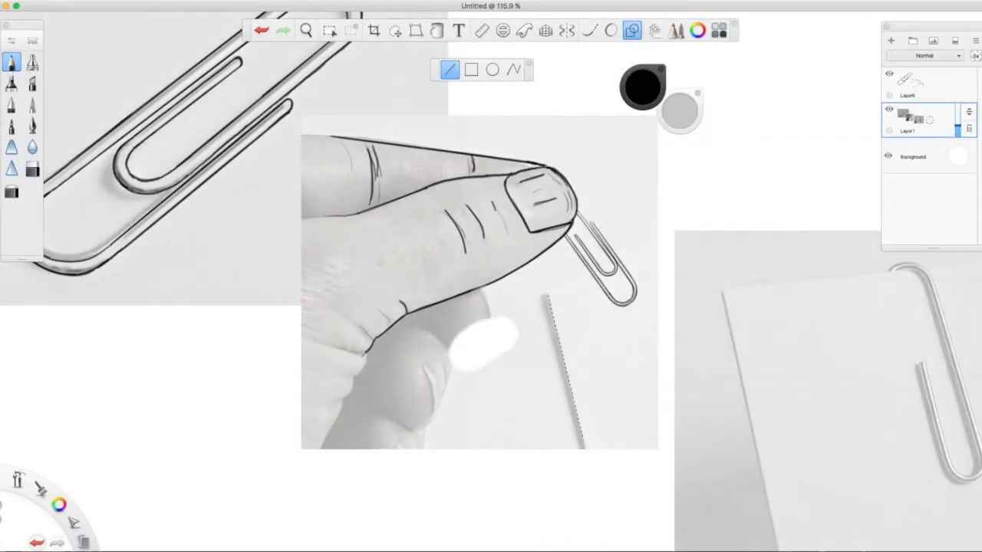
left_click_drag(548, 291, 657, 279)
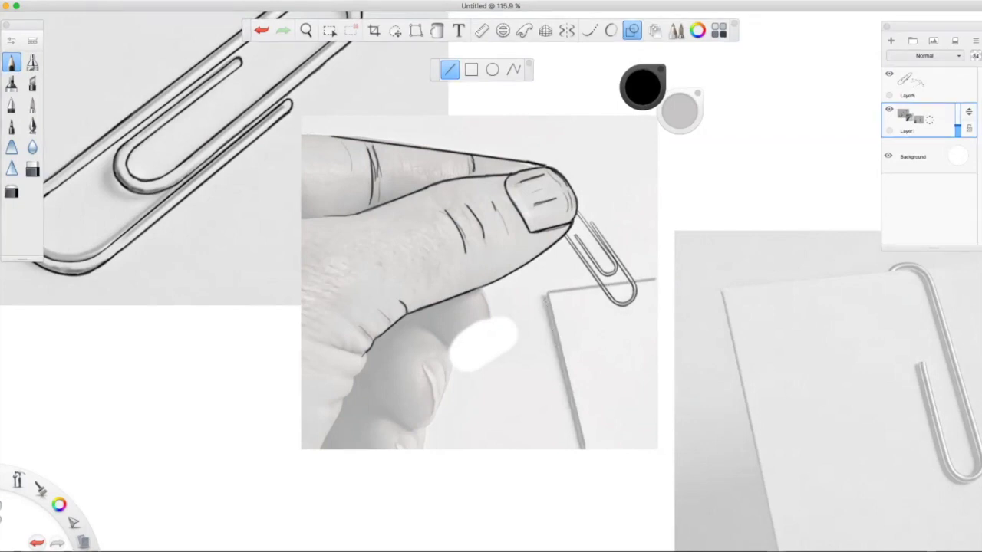
mouse_move(957, 125)
left_mouse_down()
mouse_move(957, 135)
mouse_move(957, 115)
left_mouse_up()
left_click(920, 83)
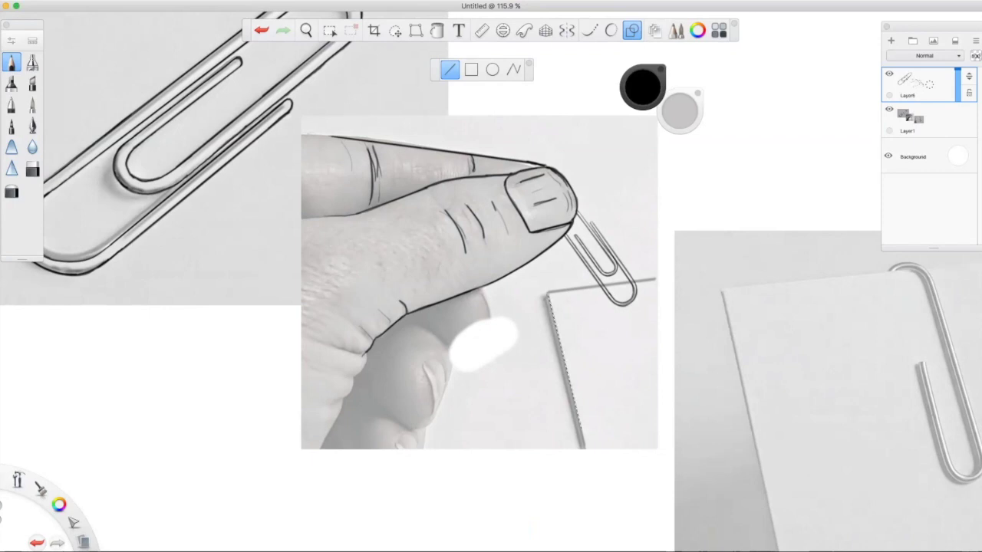
left_click_drag(547, 296, 584, 446)
left_click_drag(547, 292, 655, 280)
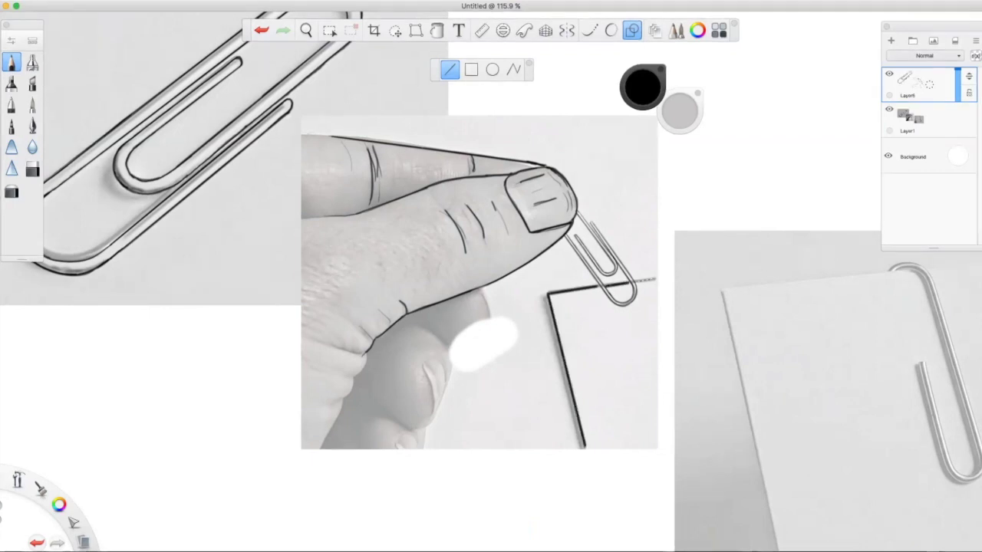
Set the reference photo opacity from 4% back to 48%, then zoom in on the fingernail and clip.
left_click(912, 117)
mouse_move(957, 115)
left_mouse_down()
mouse_move(957, 135)
mouse_move(957, 123)
left_mouse_up()
left_click(912, 83)
left_click(305, 30)
left_click_drag(595, 195, 660, 184)
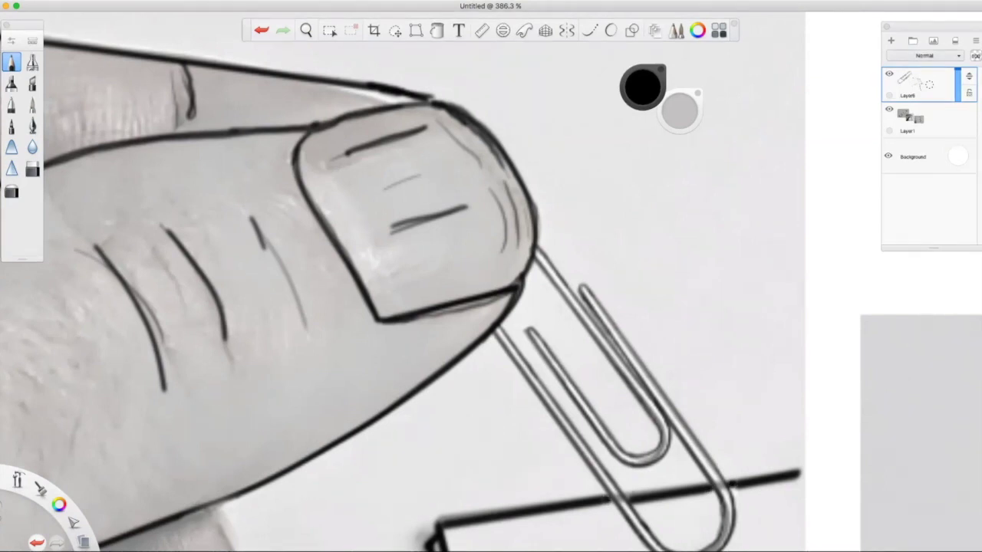
Zoom closer on the clip, fade the reference photo to 4%, and return to the pencil on the top layer.
key("e")
key("super+b")
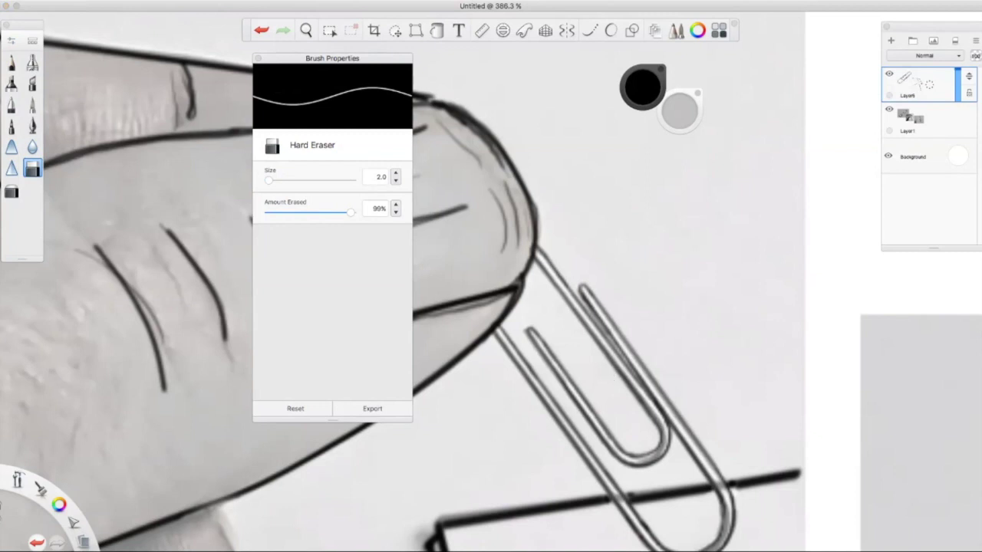
key("space")
left_click_drag(613, 436, 607, 321)
left_click(912, 118)
left_click_drag(969, 112, 968, 192)
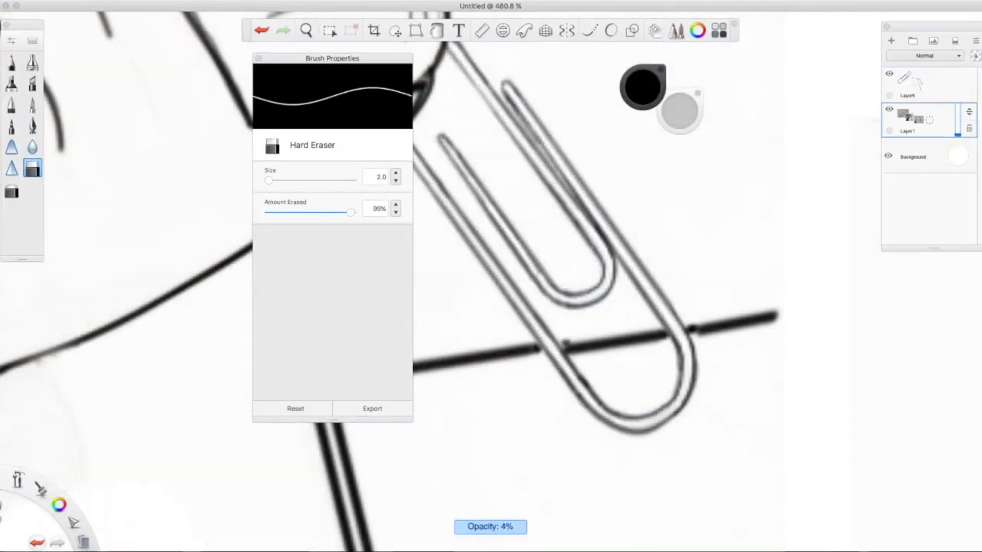
left_click(11, 63)
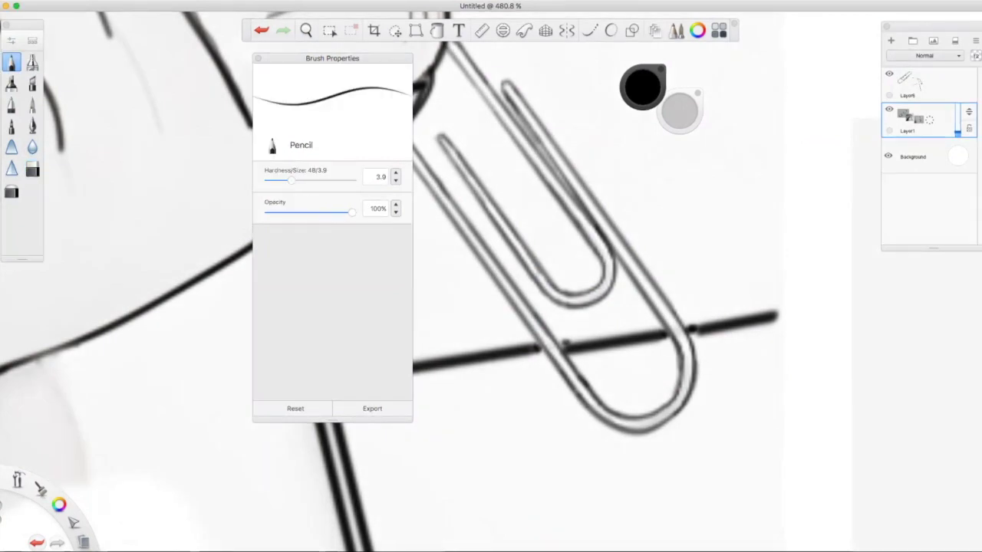
left_click(913, 83)
Darken the paper's edge lines left, right and below the fingers, then zoom out to all drawings.
left_click_drag(573, 342, 715, 323)
left_click_drag(567, 345, 485, 357)
left_click_drag(565, 343, 632, 331)
left_click_drag(479, 359, 436, 370)
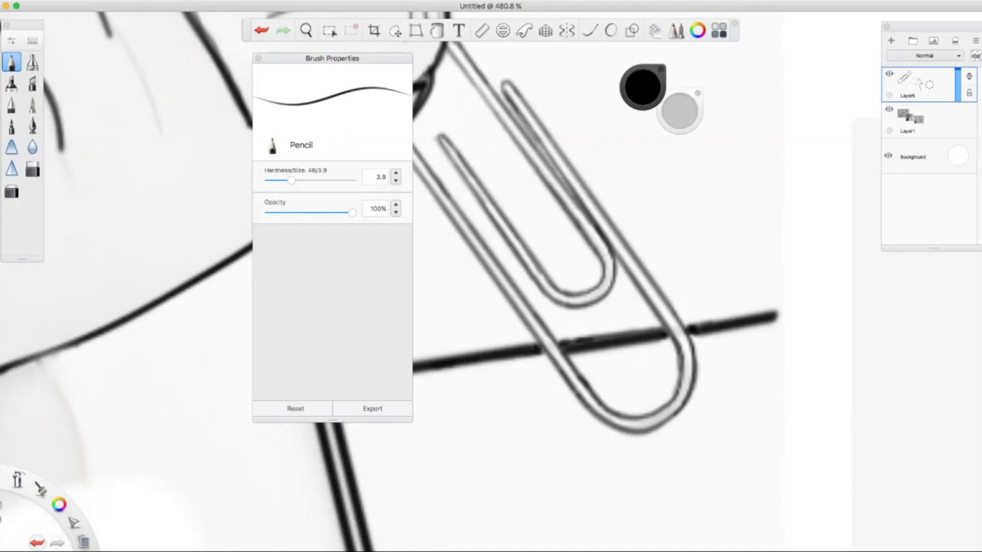
left_click_drag(332, 57, 165, 95)
left_click_drag(323, 414, 347, 498)
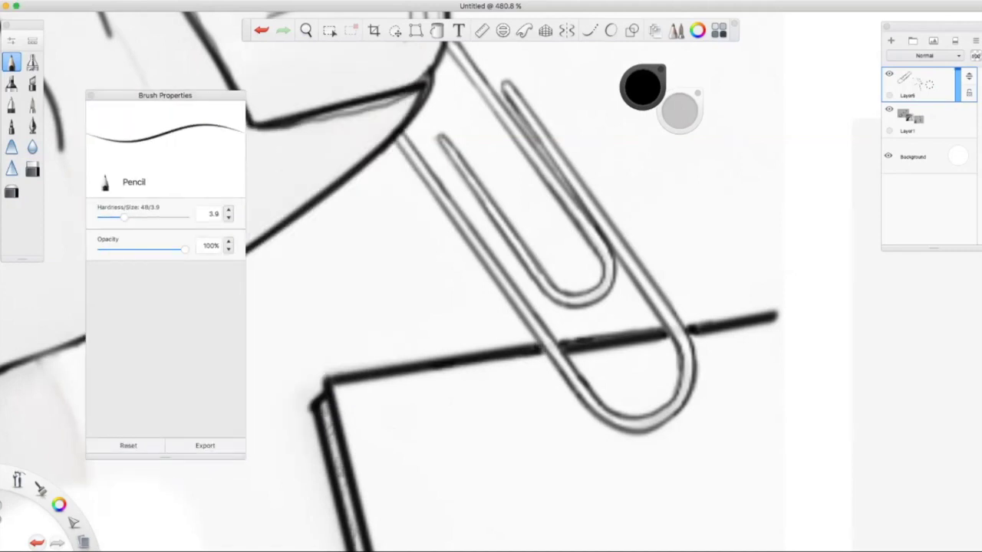
left_click(306, 30)
left_click_drag(405, 143, 284, 378)
Zoom in on the third clip, turn on Predictive Stroke, and align the Ruler along its long side.
left_click_drag(646, 390, 497, 419)
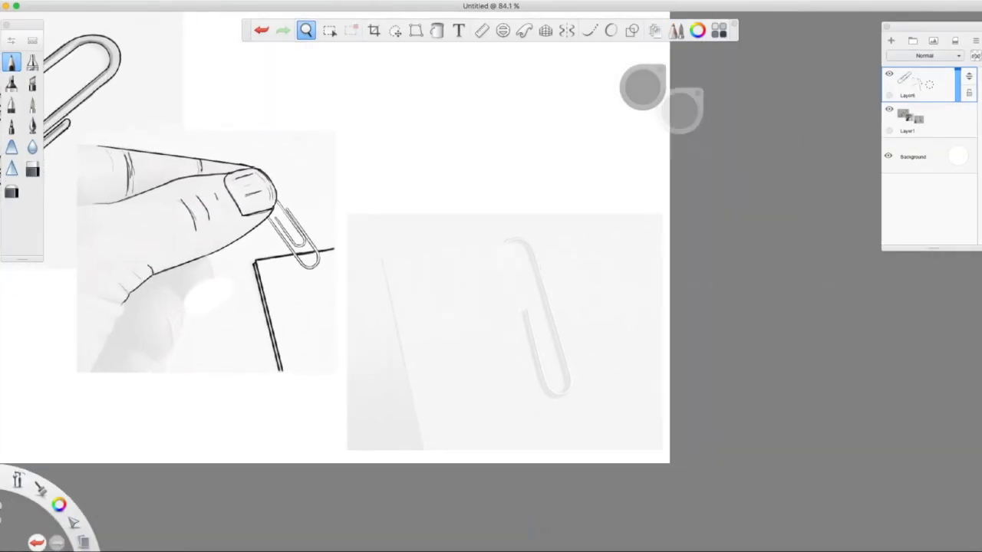
left_click_drag(565, 292, 640, 220)
left_click(653, 123)
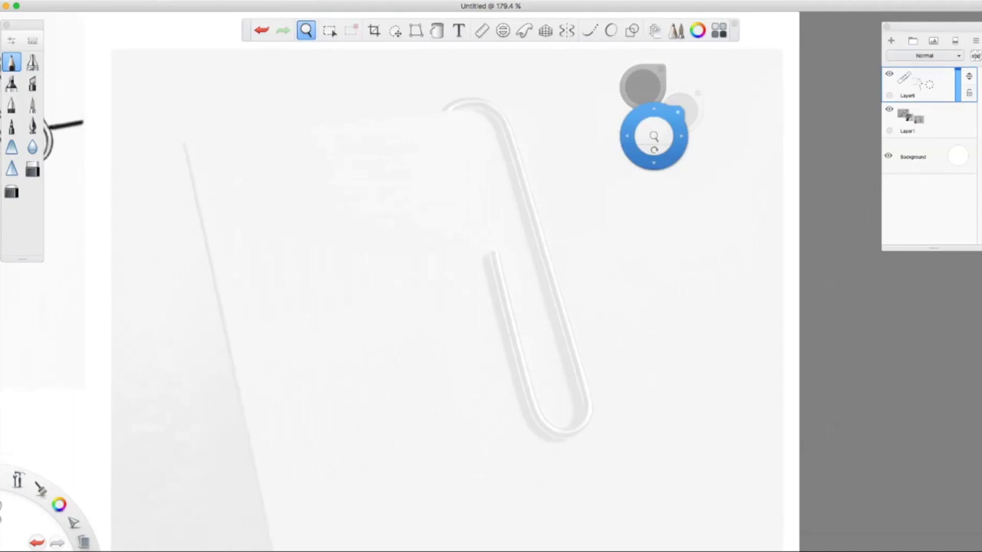
left_click(610, 29)
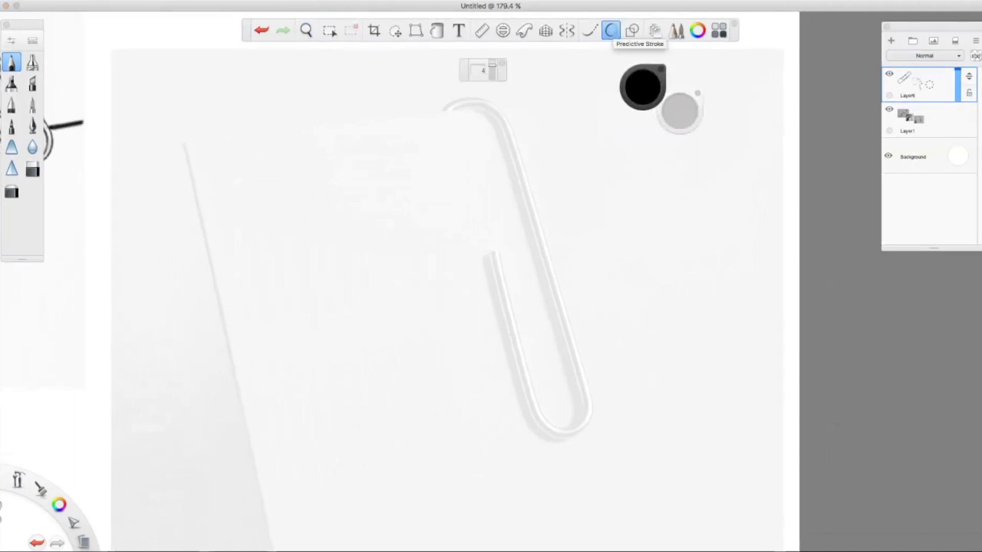
left_click(481, 30)
mouse_move(585, 368)
left_mouse_down()
mouse_move(414, 313)
mouse_move(547, 273)
mouse_move(534, 278)
left_mouse_up()
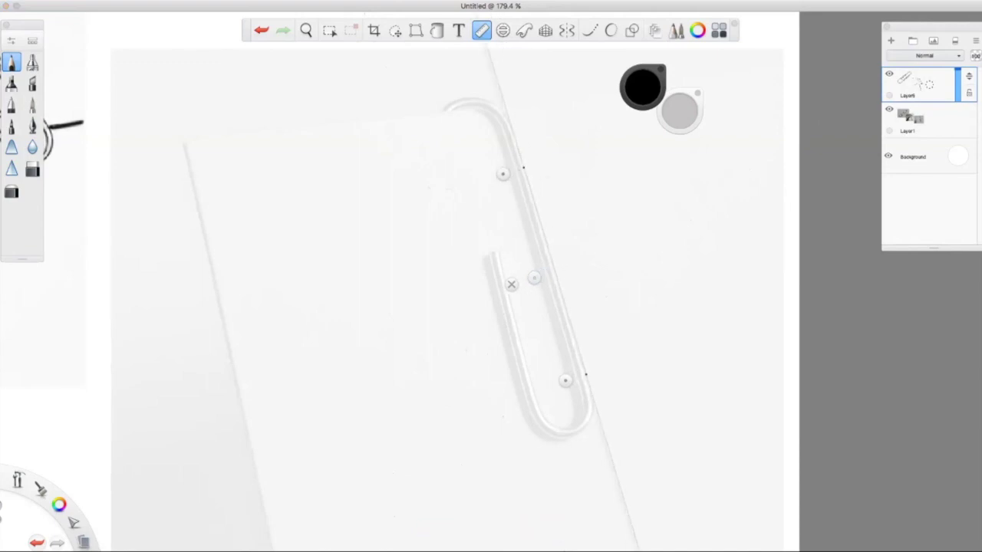
Ink four straight ruler lines along the clip's outer and inner long wires.
left_click_drag(513, 128, 591, 390)
left_click_drag(534, 277, 509, 287)
left_click_drag(501, 132, 575, 386)
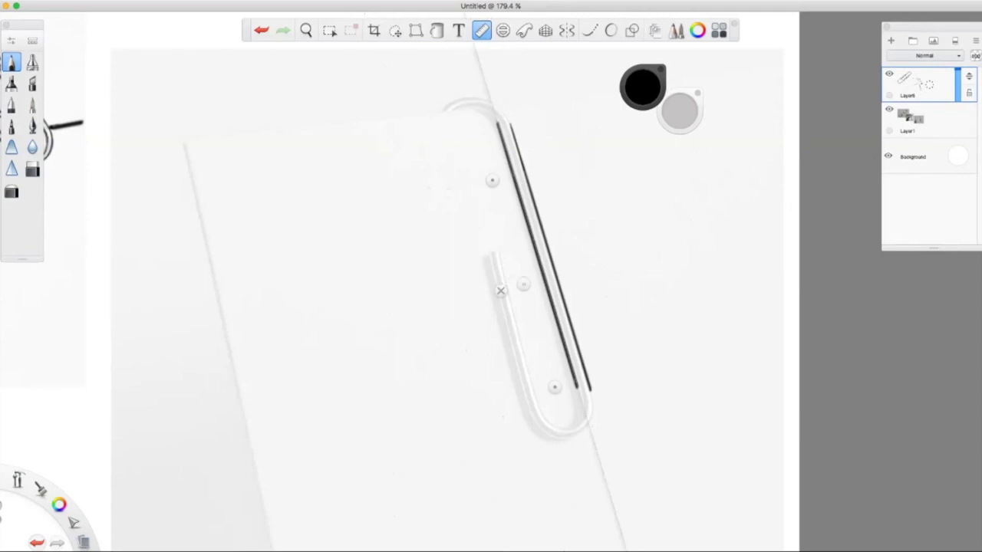
left_click_drag(503, 284, 468, 315)
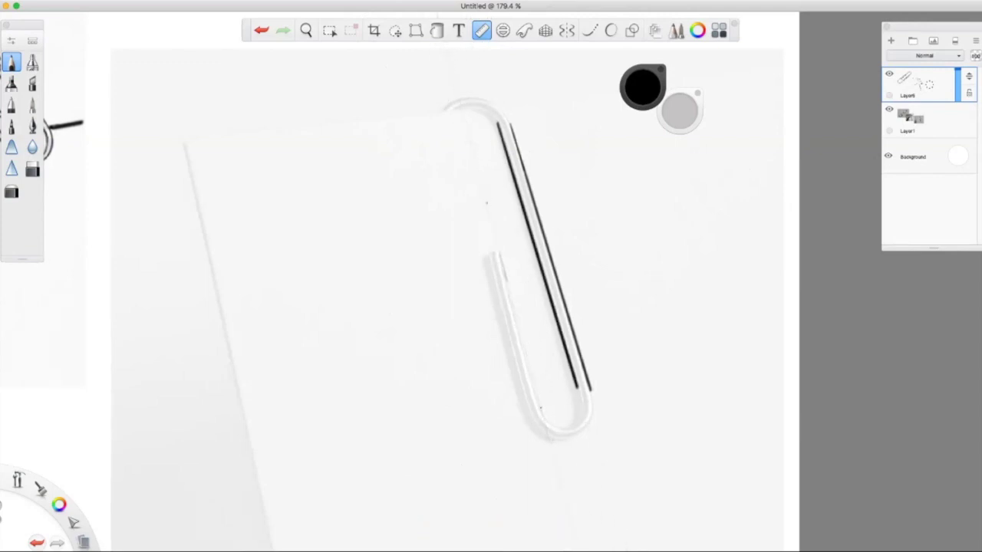
left_click_drag(498, 253, 538, 401)
left_click_drag(491, 310, 481, 316)
left_click_drag(486, 253, 528, 409)
Put away the ruler, zoom into the U-bend, and ink a rough curve around it.
key("r")
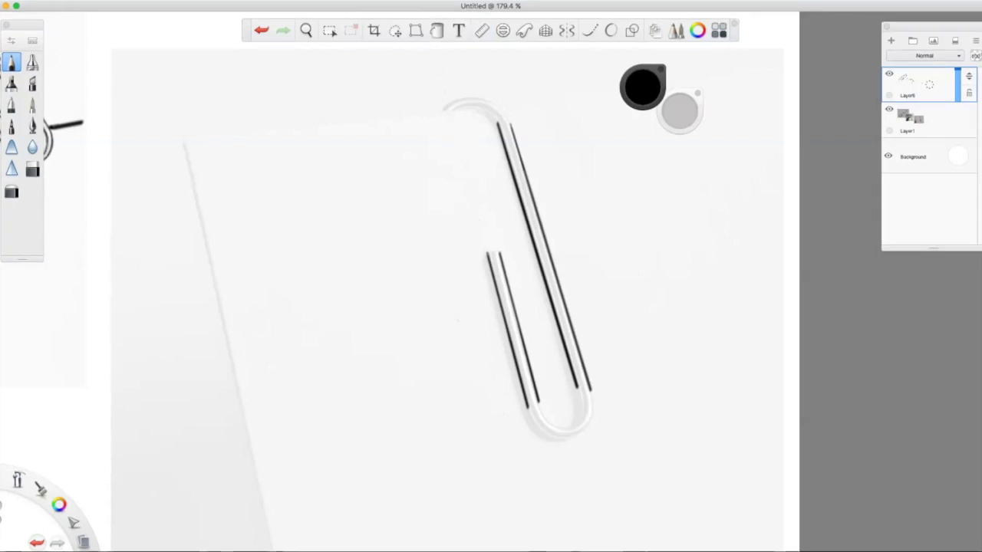
key("space")
left_click_drag(528, 388, 611, 328)
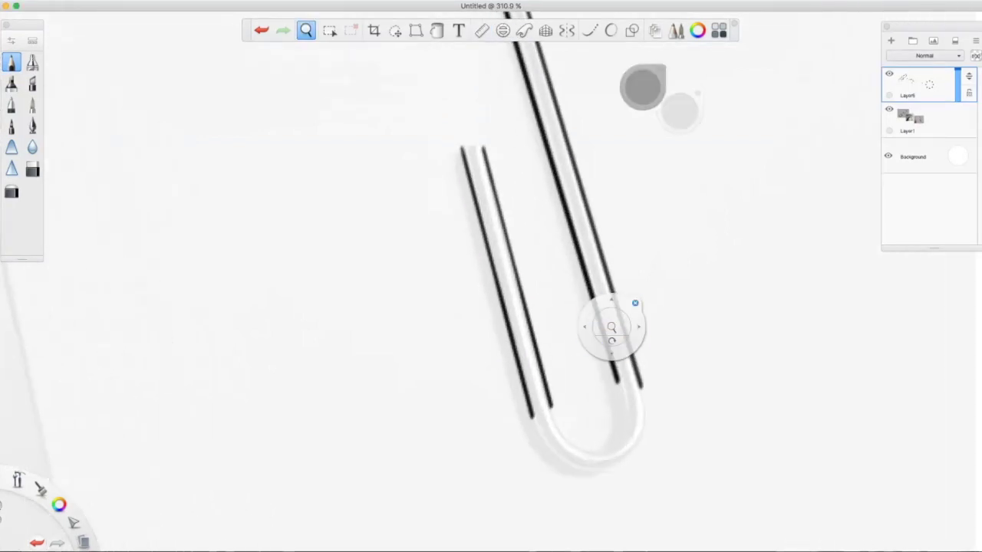
mouse_move(622, 381)
left_mouse_down()
mouse_move(621, 414)
mouse_move(569, 453)
mouse_move(550, 400)
left_mouse_up()
Redo the U-bend with Predictive Stroke, inking its inner and outer curves.
key("super+z")
left_click(610, 30)
mouse_move(621, 381)
left_mouse_down()
mouse_move(622, 431)
mouse_move(558, 443)
mouse_move(552, 410)
left_mouse_up()
left_click_drag(620, 382, 623, 431)
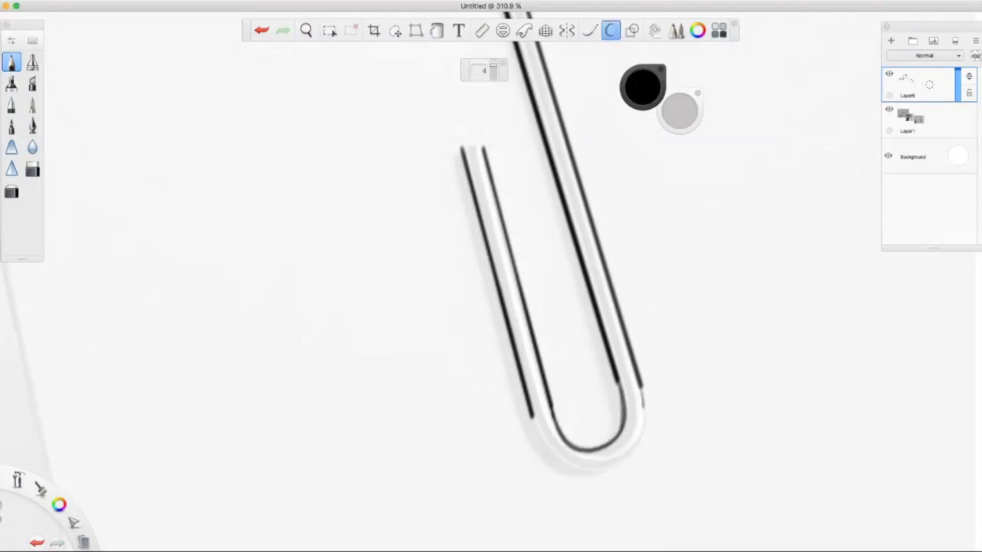
mouse_move(644, 384)
left_mouse_down()
mouse_move(640, 445)
mouse_move(552, 456)
mouse_move(531, 414)
mouse_move(583, 470)
mouse_move(636, 444)
left_mouse_up()
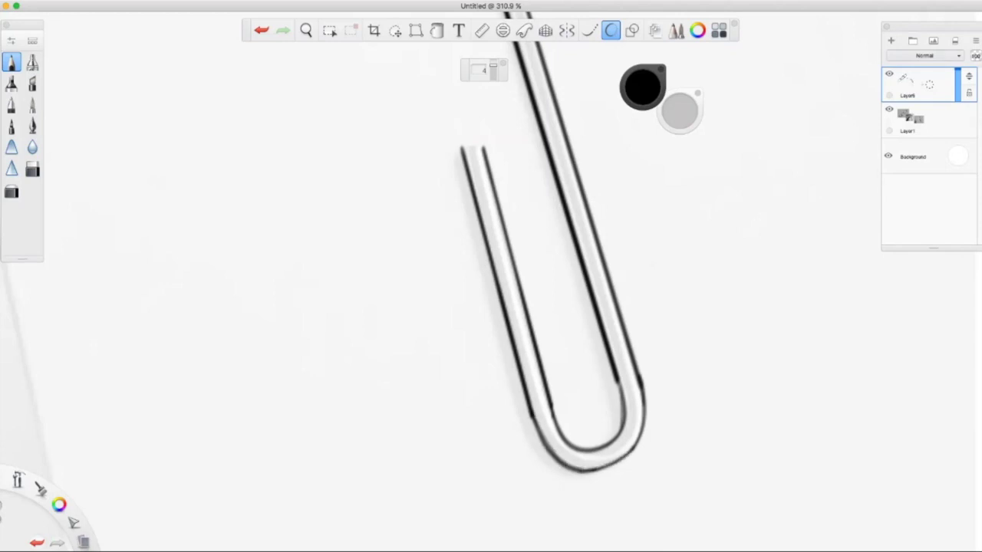
mouse_move(618, 381)
left_mouse_down()
mouse_move(623, 414)
mouse_move(607, 443)
mouse_move(549, 387)
left_mouse_up()
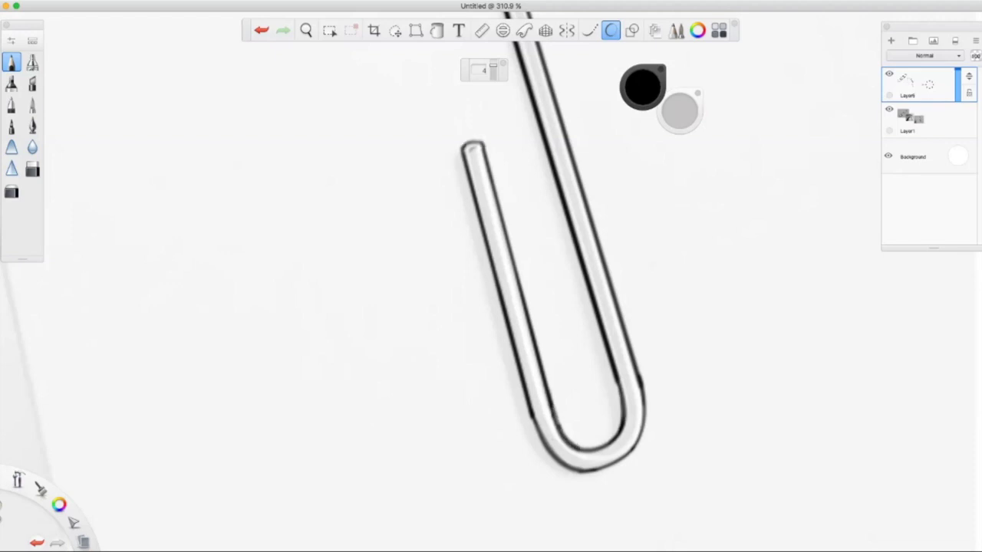
Ink the clip's outer and inner top curves out to the hooked tip, and shade the long wire's right edge.
left_click_drag(423, 110, 445, 396)
mouse_move(356, 99)
left_mouse_down()
mouse_move(418, 76)
mouse_move(452, 90)
mouse_move(474, 115)
left_mouse_up()
left_click_drag(414, 76, 443, 81)
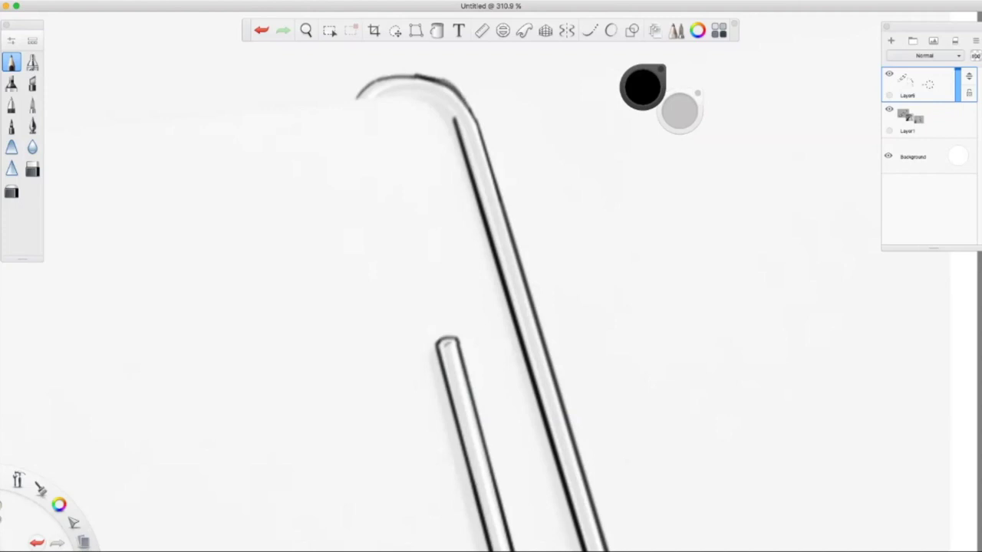
mouse_move(454, 119)
left_mouse_down()
mouse_move(405, 92)
mouse_move(445, 108)
left_mouse_up()
mouse_move(394, 90)
left_mouse_down()
mouse_move(440, 103)
mouse_move(451, 116)
left_mouse_up()
mouse_move(394, 91)
left_mouse_down()
mouse_move(355, 98)
mouse_move(395, 93)
mouse_move(469, 106)
left_mouse_up()
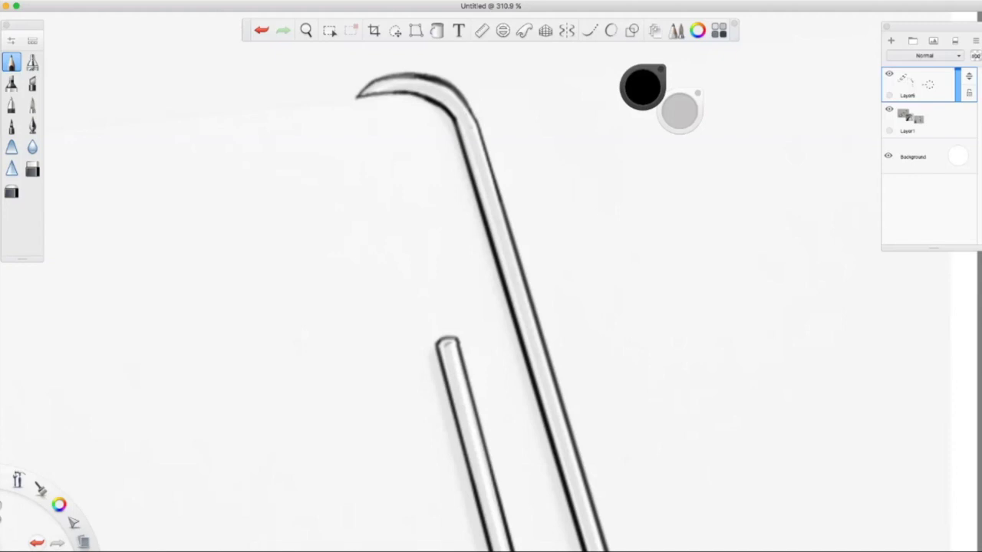
left_click_drag(468, 106, 506, 225)
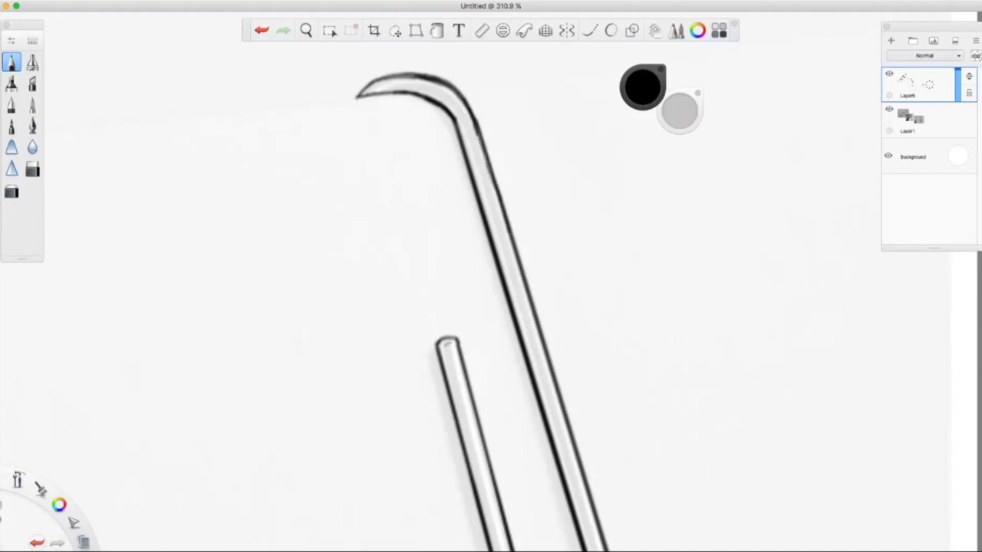
Erase to clean the top curve, the hook's inner edge and the bend's outer left edge.
key("e")
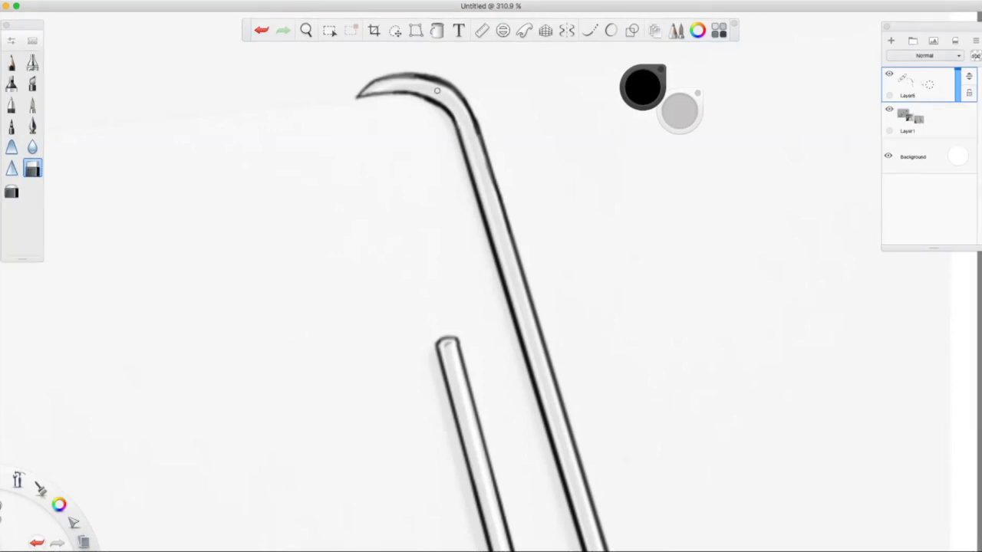
left_click_drag(442, 83, 398, 82)
left_click_drag(439, 107, 361, 101)
key("space")
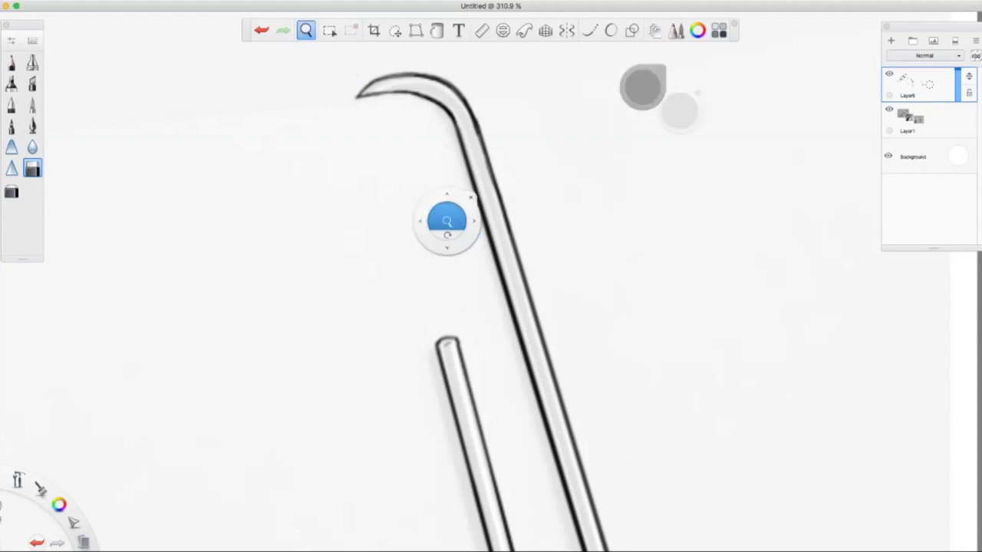
left_click_drag(447, 219, 513, 294)
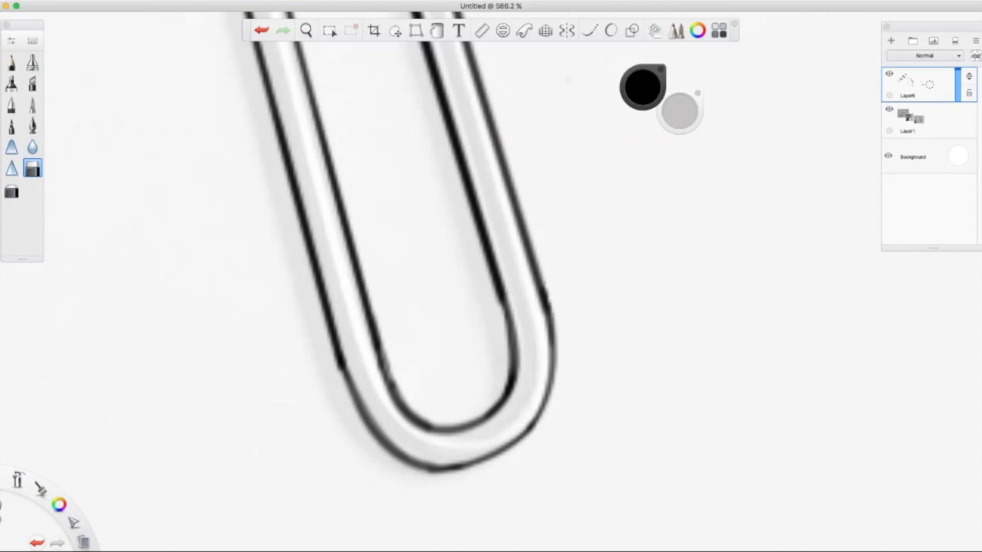
left_click_drag(335, 359, 329, 326)
mouse_move(395, 379)
left_mouse_down()
mouse_move(426, 422)
mouse_move(388, 344)
mouse_move(405, 404)
mouse_move(426, 419)
left_mouse_up()
key("ctrl+z")
Darken the inner bottom curve and outer right curve with the pencil, then zoom out.
key("e")
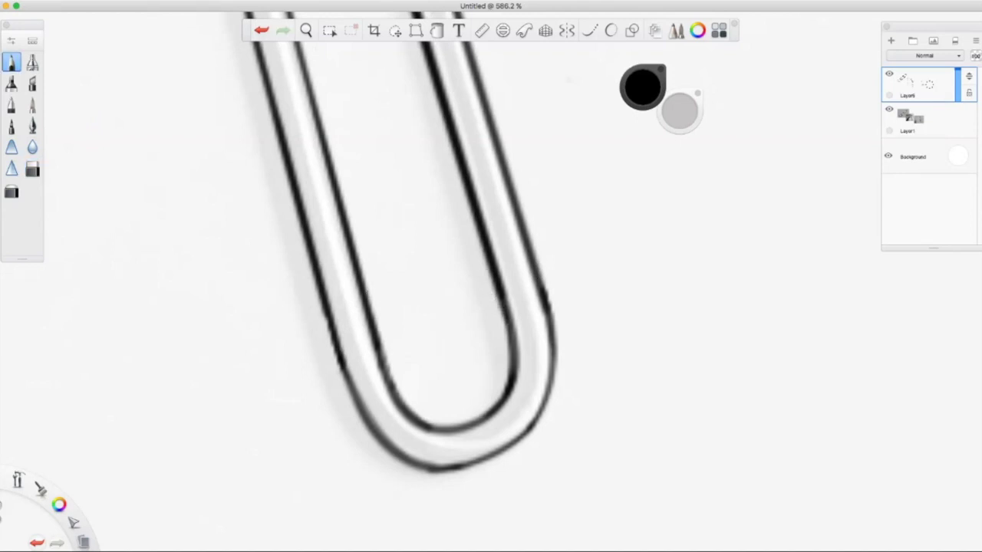
mouse_move(465, 426)
left_mouse_down()
mouse_move(483, 417)
mouse_move(434, 427)
left_mouse_up()
mouse_move(480, 464)
left_mouse_down()
mouse_move(514, 445)
mouse_move(556, 373)
left_mouse_up()
left_click(305, 29)
left_click_drag(482, 210, 493, 272)
Draw the paper's left edge, its top edge on both sides of the clip, and another parallel left line in black.
left_click_drag(643, 87, 773, 83)
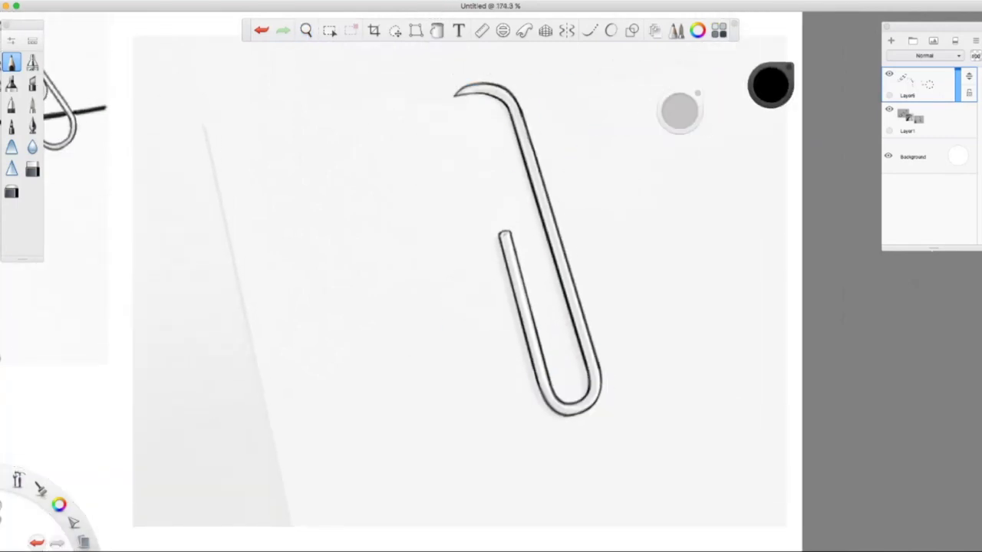
left_click(632, 30)
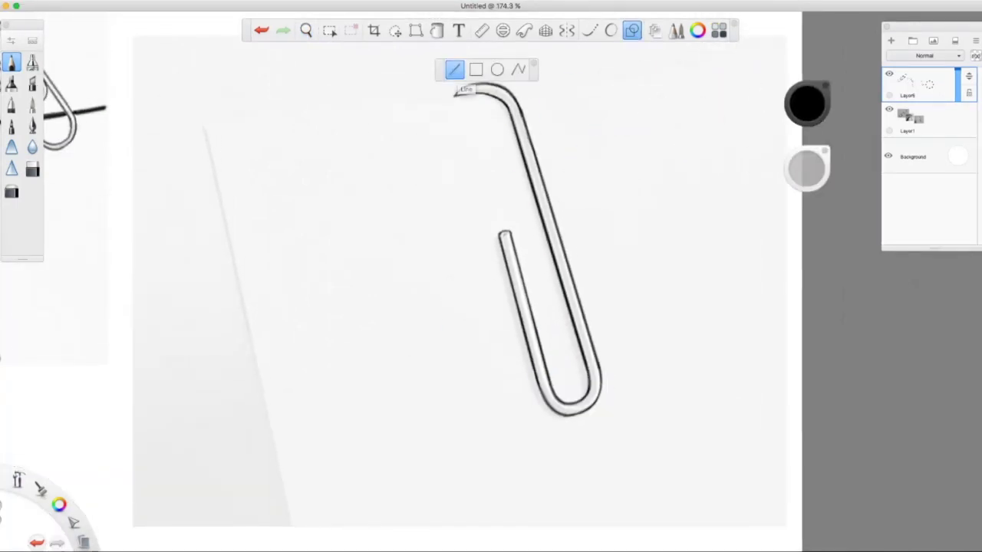
left_click_drag(205, 131, 287, 526)
left_click_drag(457, 96, 459, 96)
left_click_drag(599, 83, 710, 73)
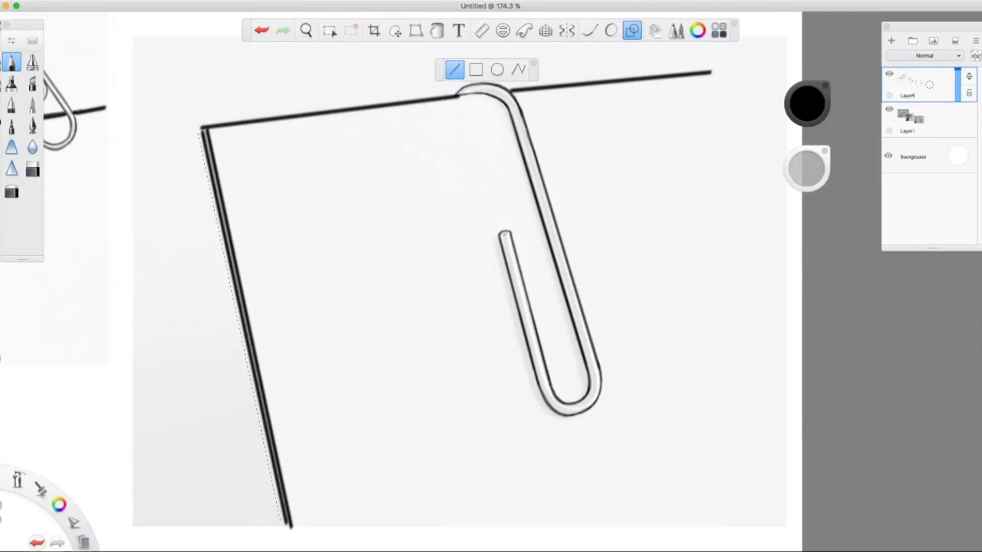
left_click_drag(261, 445, 279, 525)
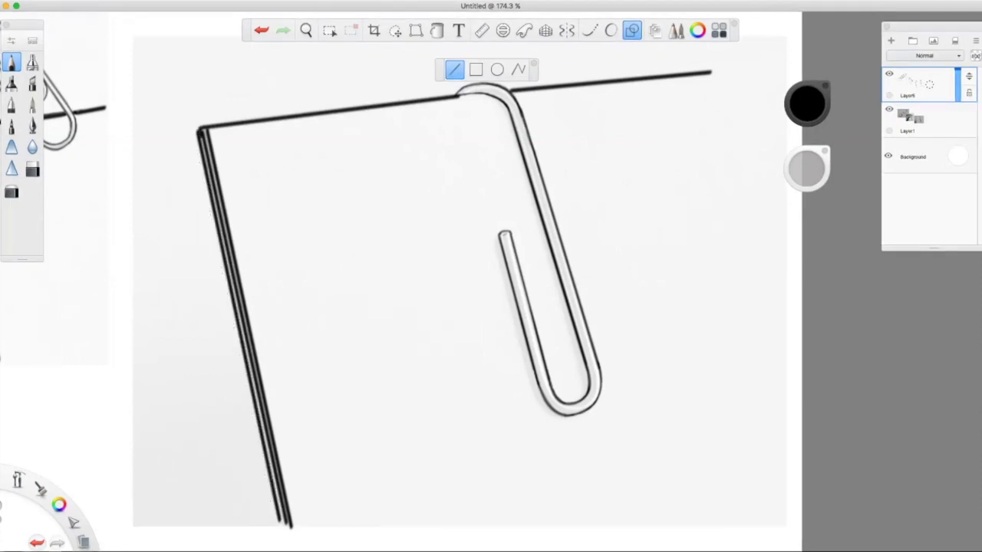
Zoom to view the whole clip and pick a black inking brush.
mouse_move(450, 99)
left_mouse_down()
mouse_move(423, 241)
mouse_move(43, 33)
left_mouse_up()
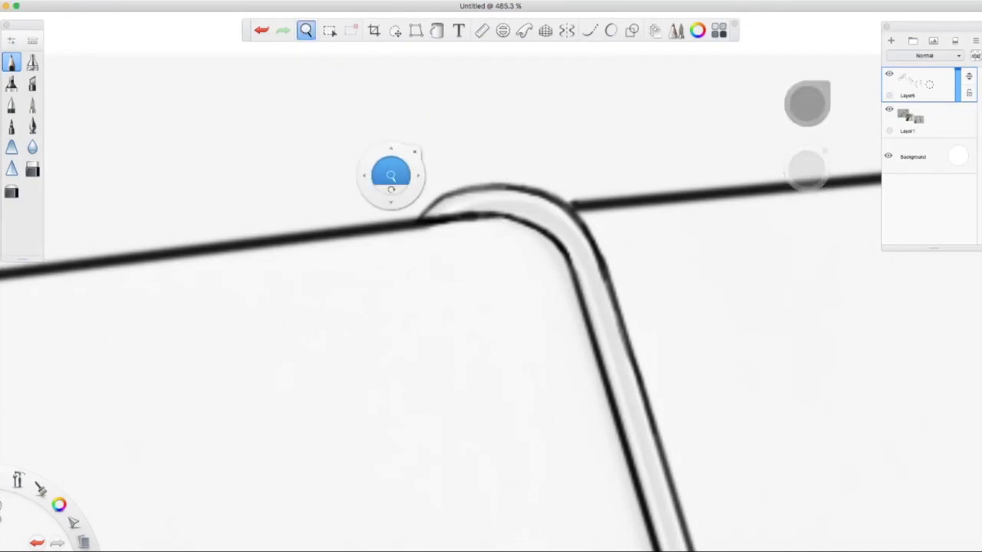
left_click(305, 30)
left_click_drag(370, 317, 337, 352)
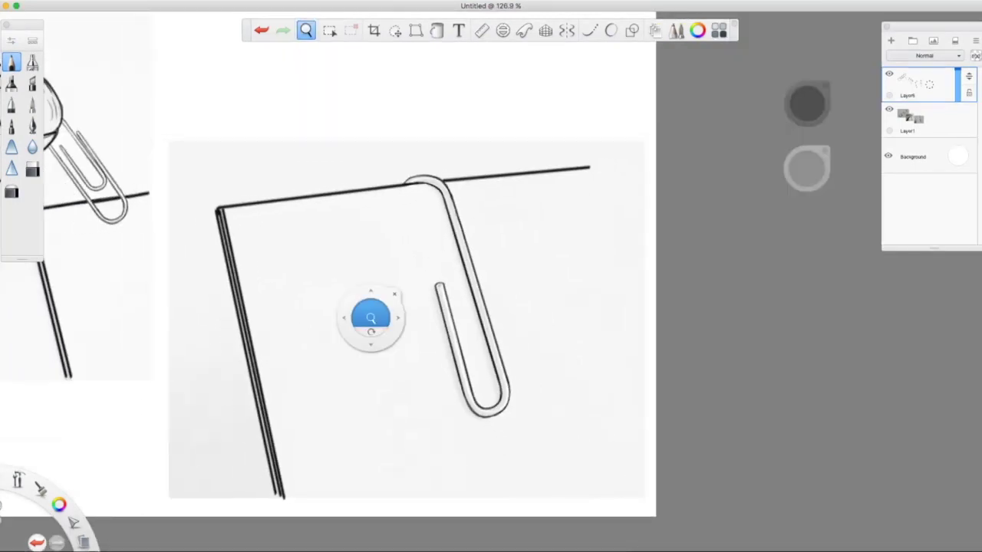
mouse_move(370, 317)
left_mouse_down()
mouse_move(449, 306)
mouse_move(442, 328)
left_mouse_up()
left_click(11, 125)
Ink the clip's right edge straight along the Ruler, then put the ruler away.
left_click(481, 30)
left_click_drag(451, 198, 499, 364)
key("super+z")
left_click_drag(442, 328, 443, 330)
left_click_drag(463, 241, 502, 380)
left_click_drag(443, 330, 408, 343)
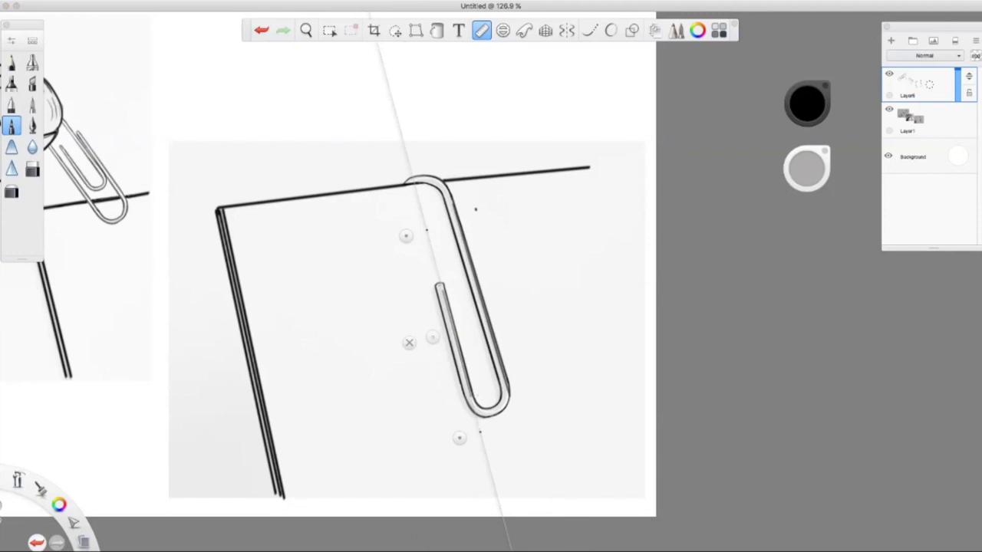
key("r")
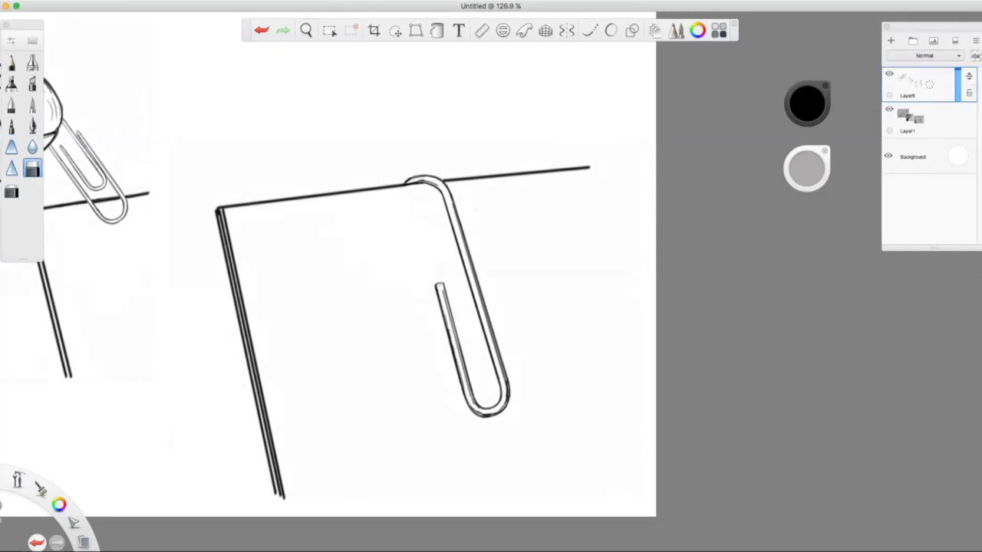
Fade Layer1 to about 5% opacity and save the drawing as 'paper clip example'.
left_click(305, 30)
left_click_drag(416, 212, 368, 238)
left_click(908, 119)
mouse_move(929, 119)
left_mouse_down()
mouse_move(929, 92)
mouse_move(928, 123)
left_mouse_up()
left_click(76, 66)
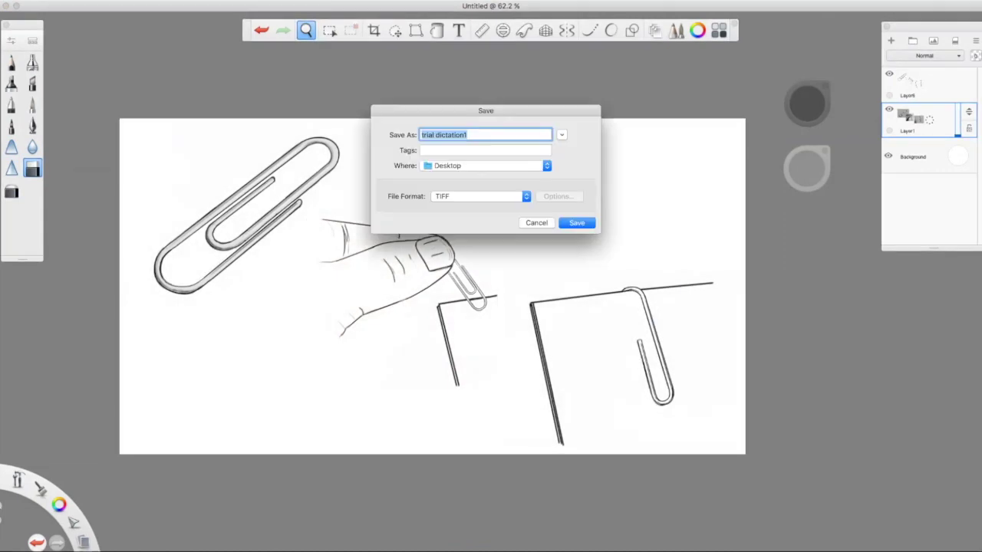
type("paper clip example")
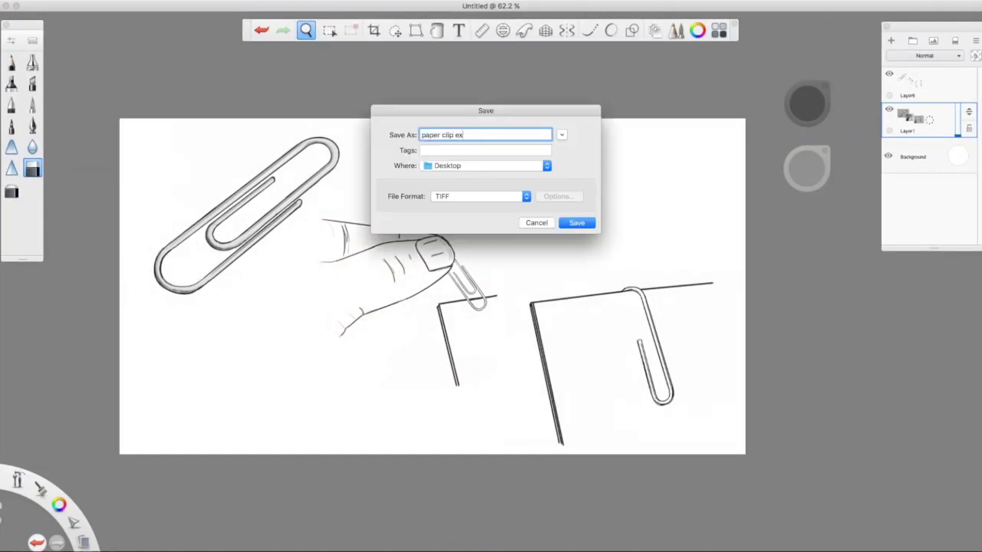